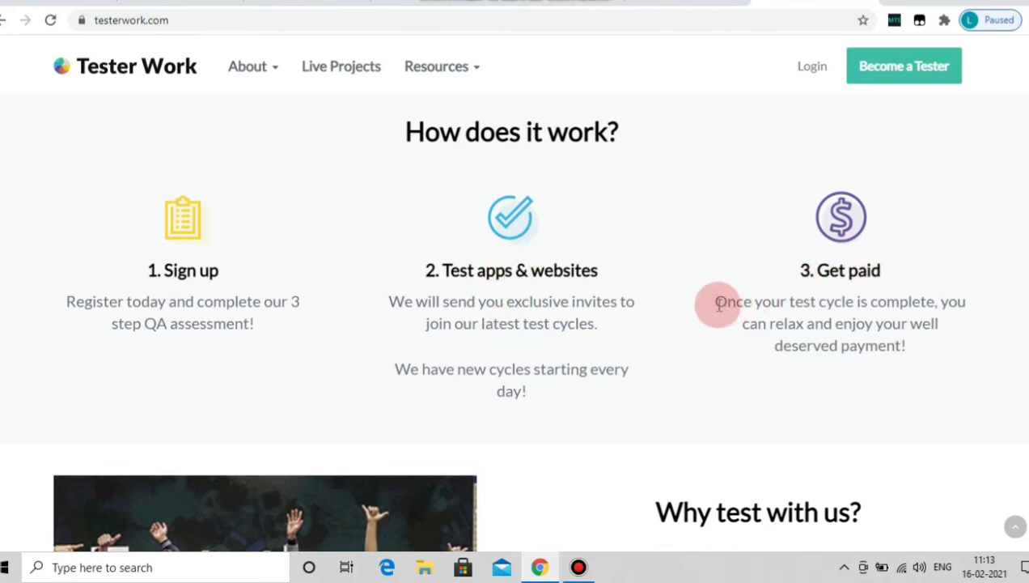
Examine the homepage sections on how payment works, why to test with the site, and the tester testimonials.
drag(717, 304, 939, 354)
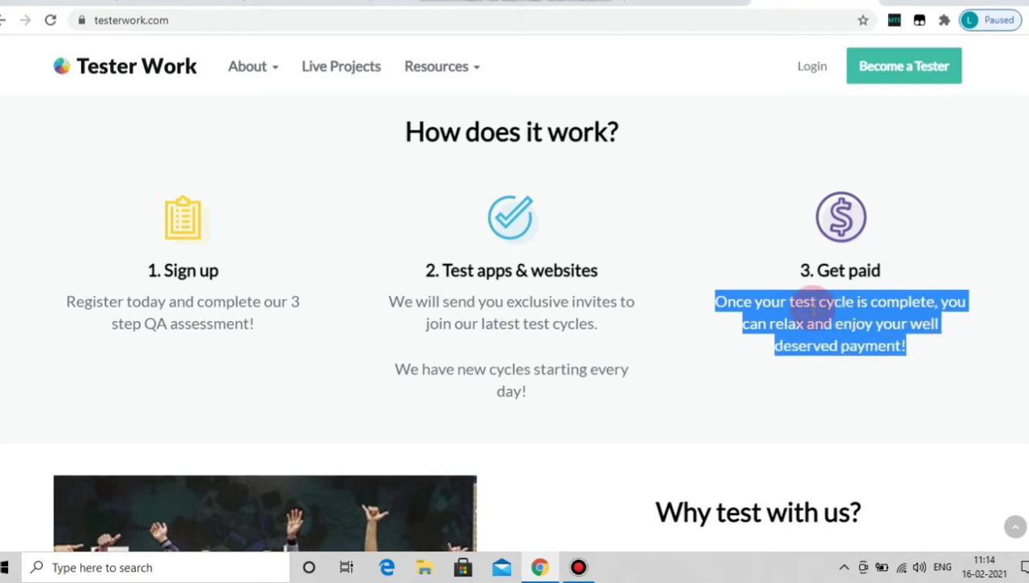
scroll(817, 287, down, 5)
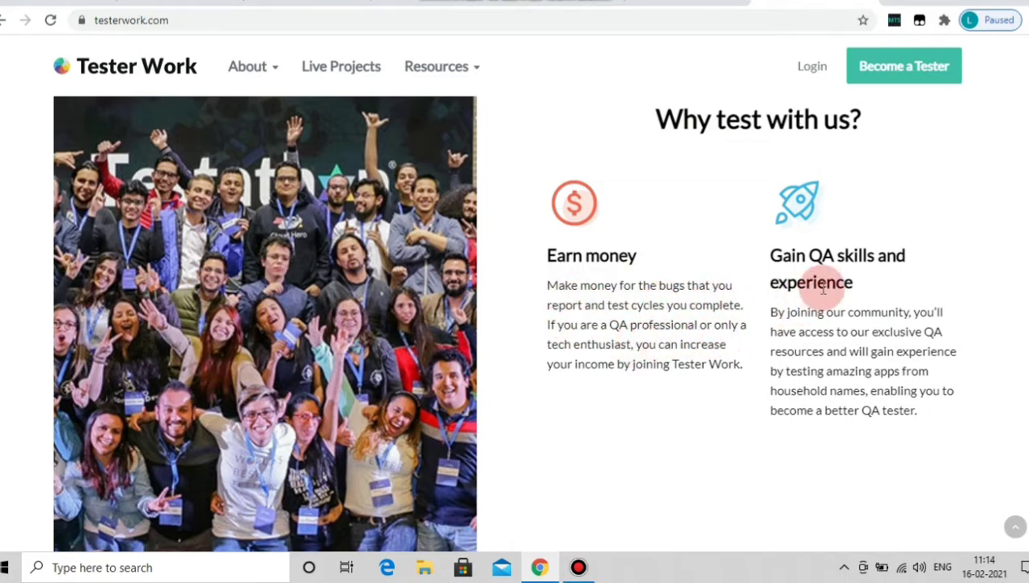
scroll(833, 279, down, 2)
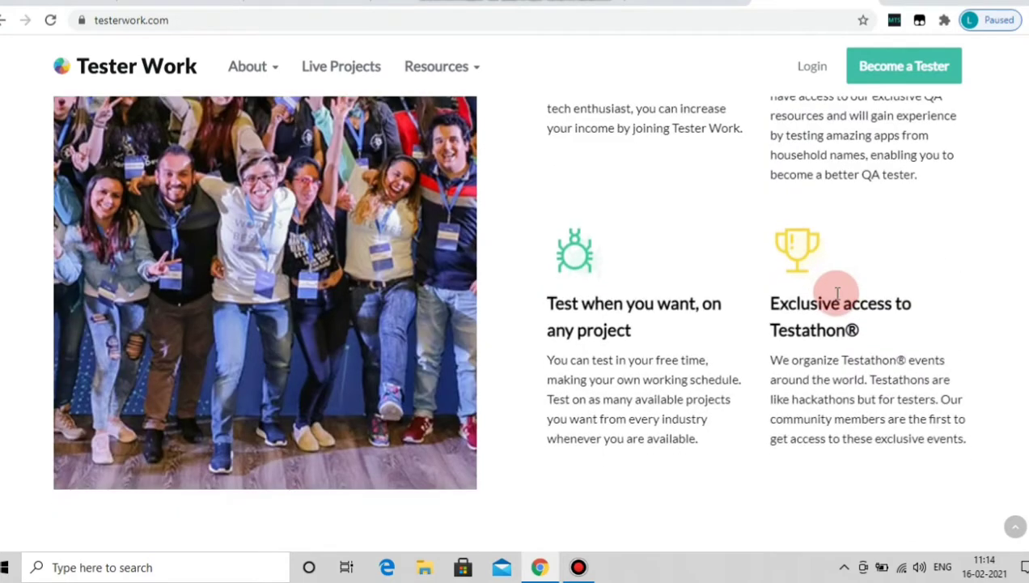
scroll(842, 315, down, 2)
scroll(842, 315, down, 6)
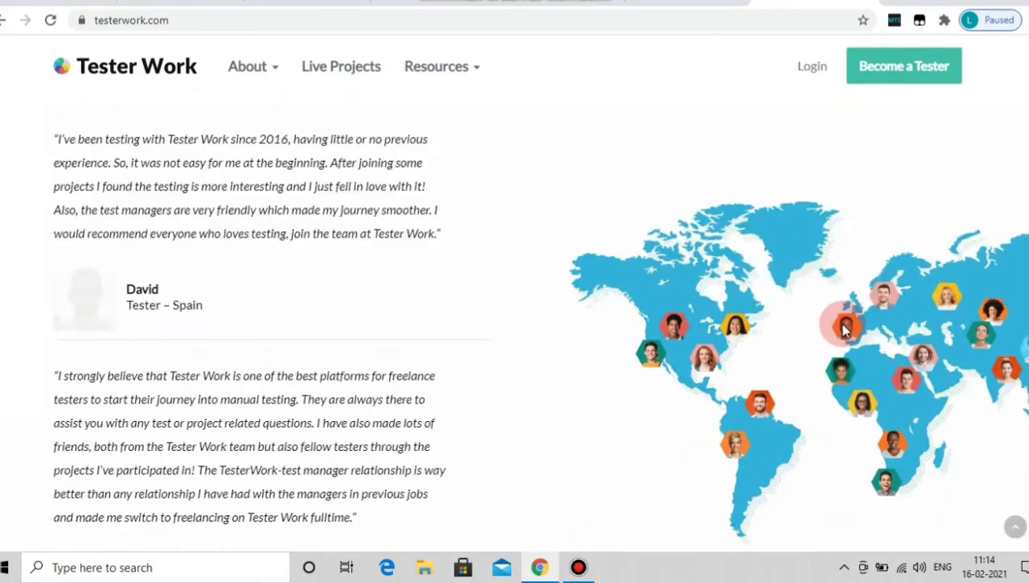
scroll(841, 325, down, 3)
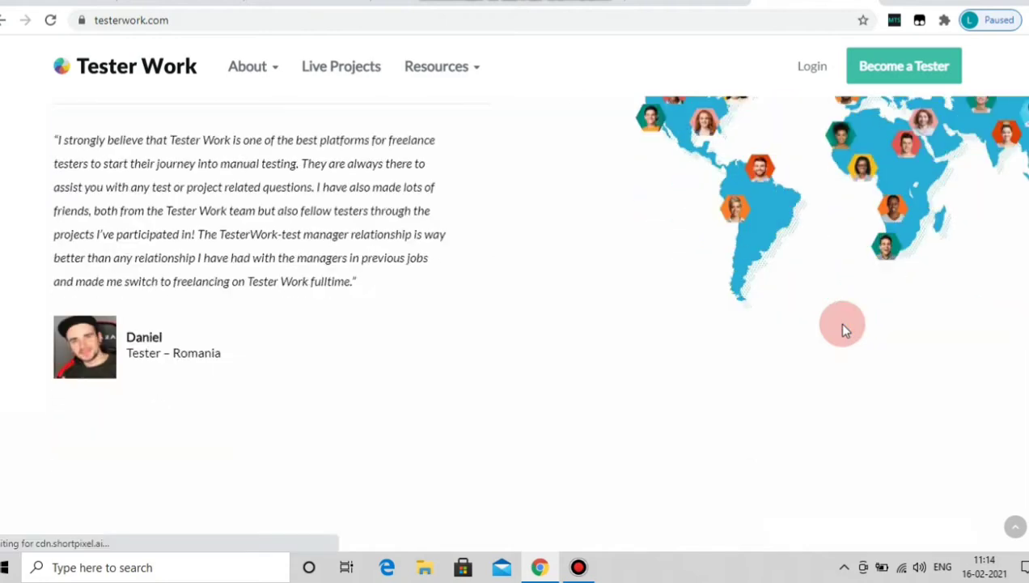
scroll(564, 347, down, 1)
scroll(561, 343, down, 3)
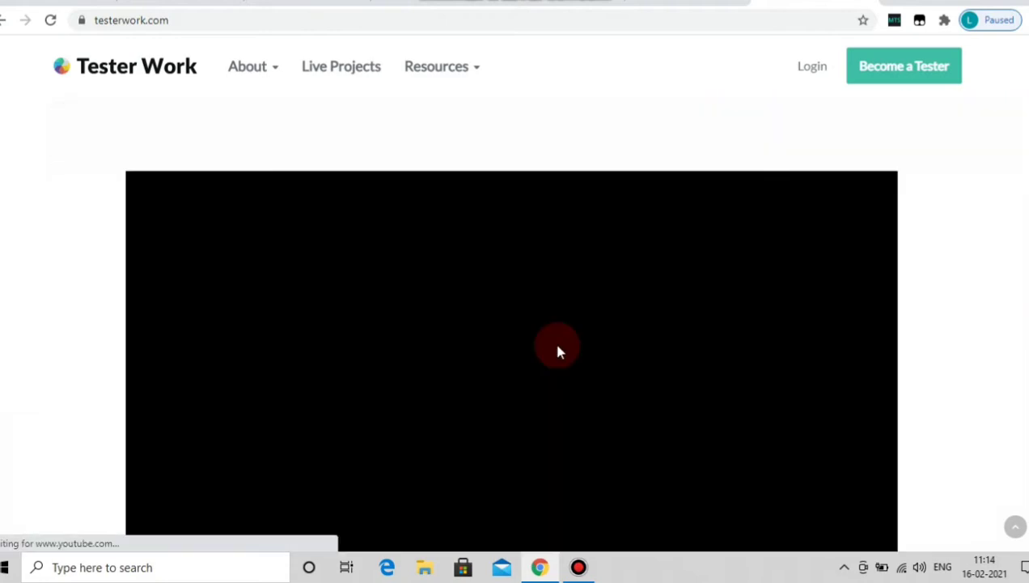
scroll(552, 339, up, 4)
scroll(404, 328, up, 3)
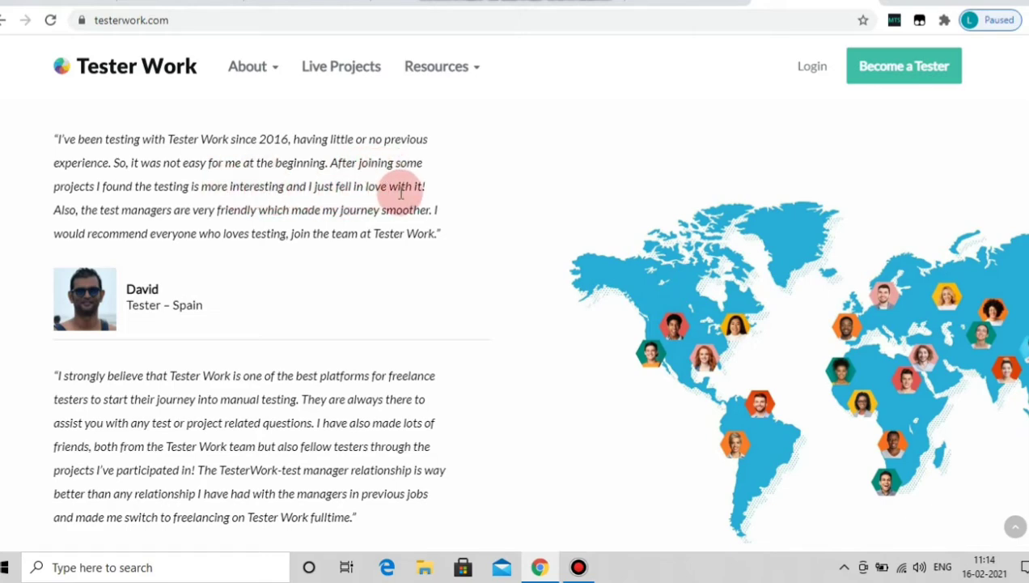
scroll(534, 220, up, 15)
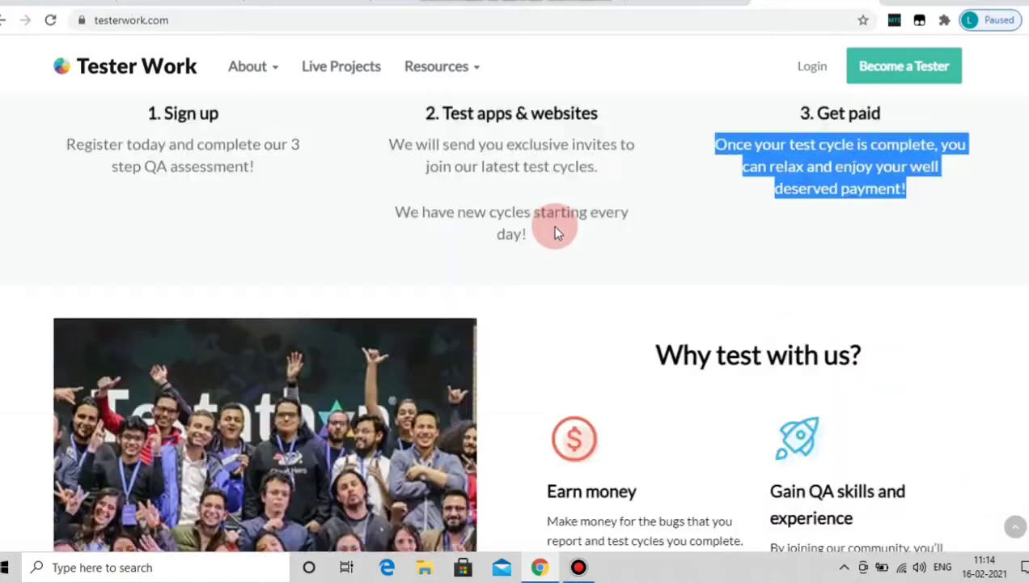
Open the Become a Tester sign-up form and go through its email, password and password confirmation fields.
scroll(546, 245, up, 5)
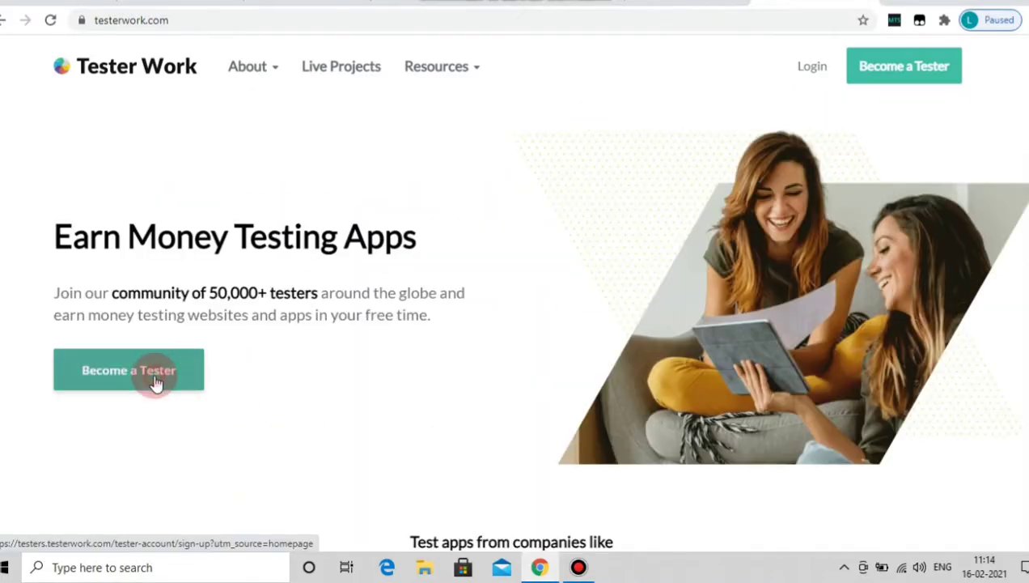
click(98, 365)
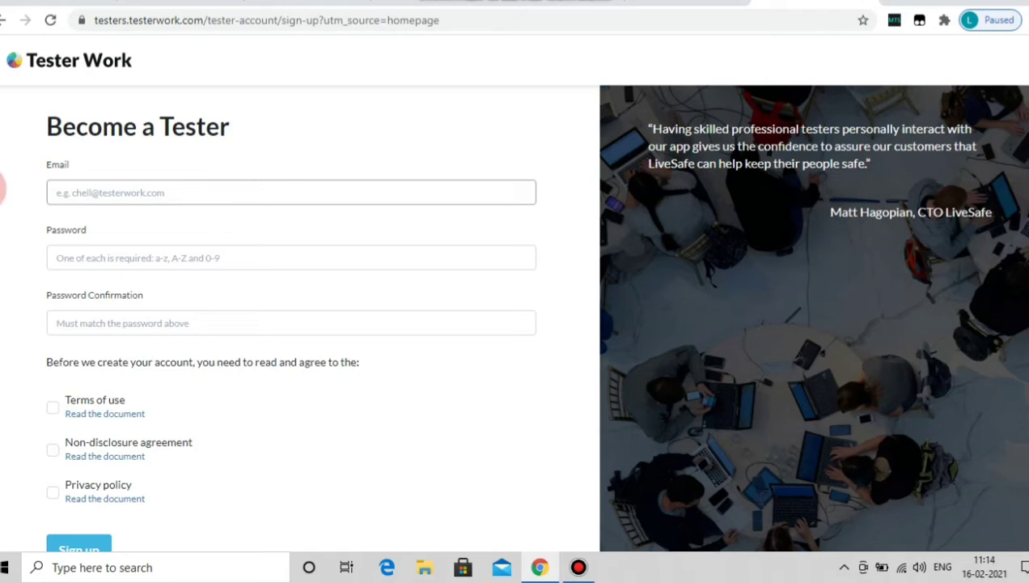
scroll(183, 313, down, 1)
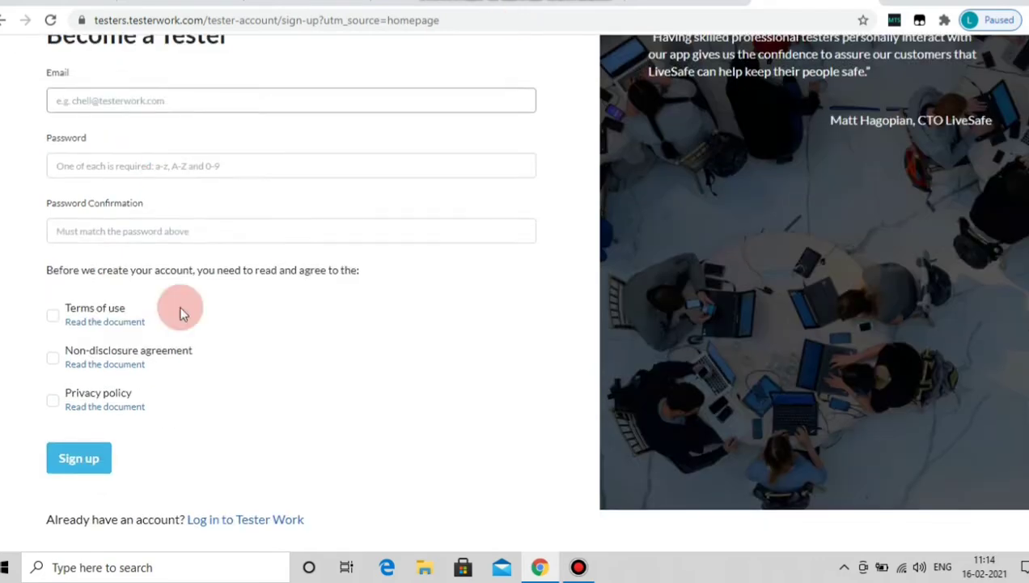
scroll(73, 200, up, 1)
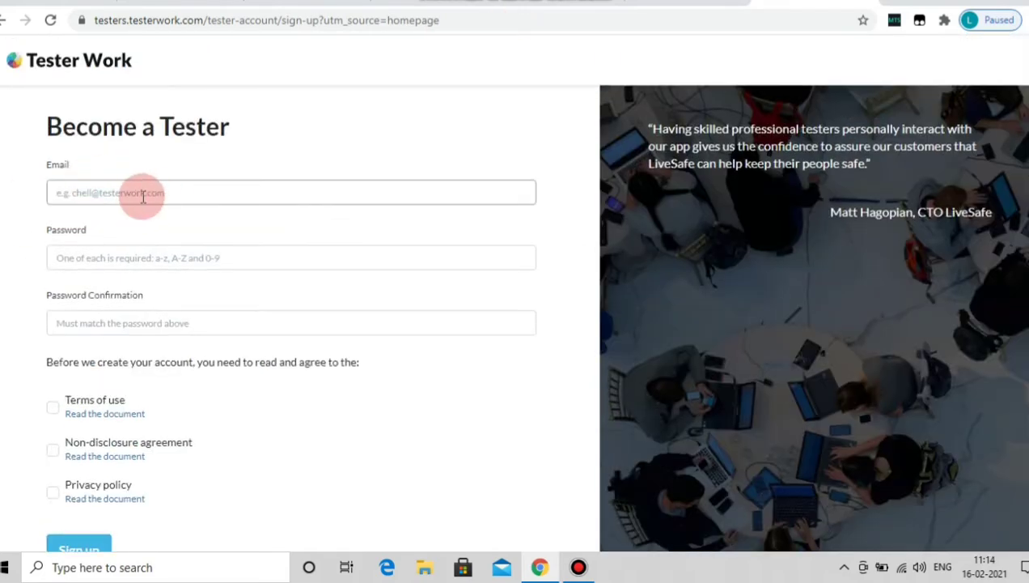
click(142, 196)
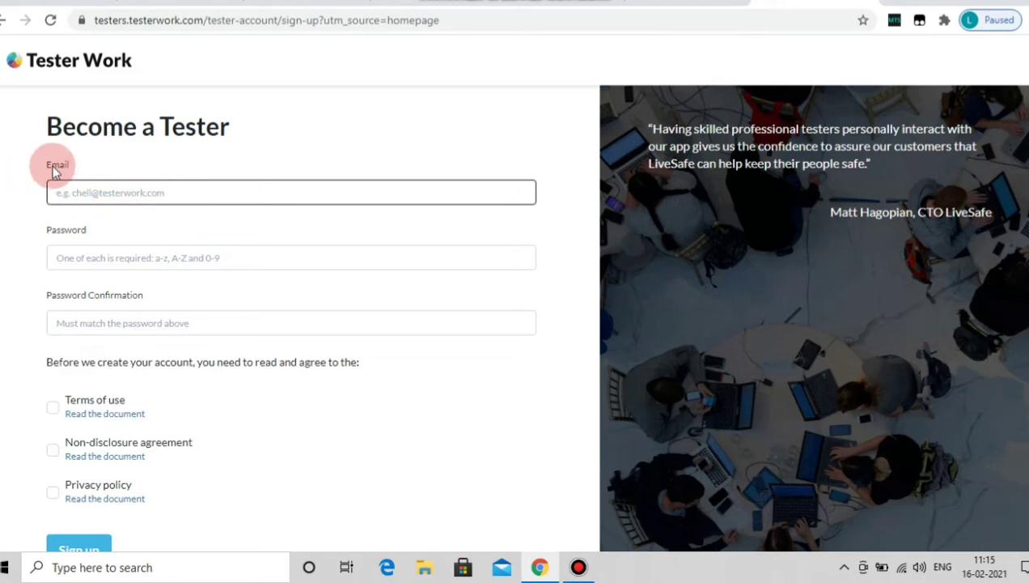
click(105, 258)
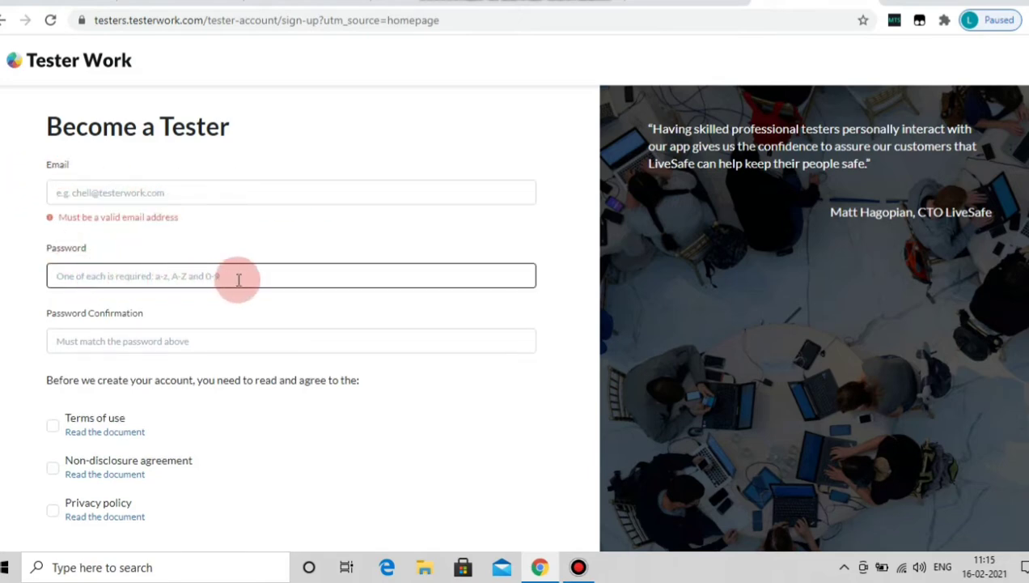
click(166, 340)
Accept the terms of use, the non-disclosure agreement and the privacy policy on the sign-up form.
scroll(203, 320, down, 1)
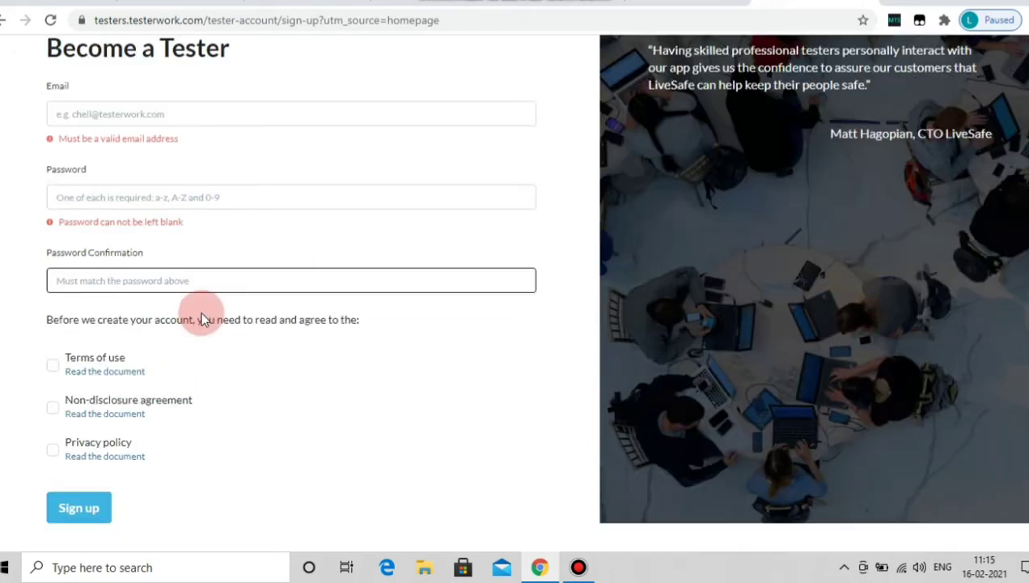
scroll(202, 320, down, 1)
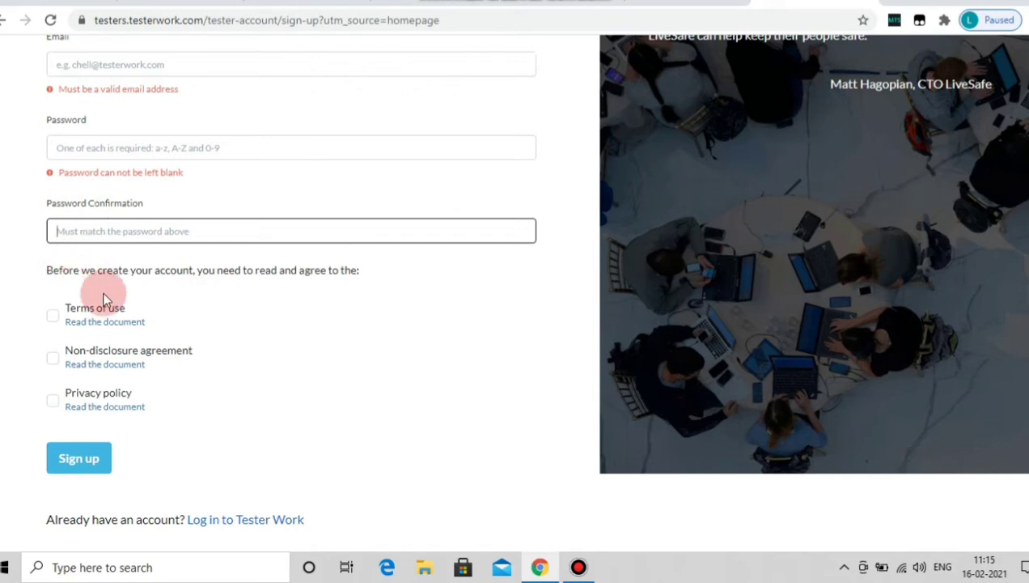
click(200, 307)
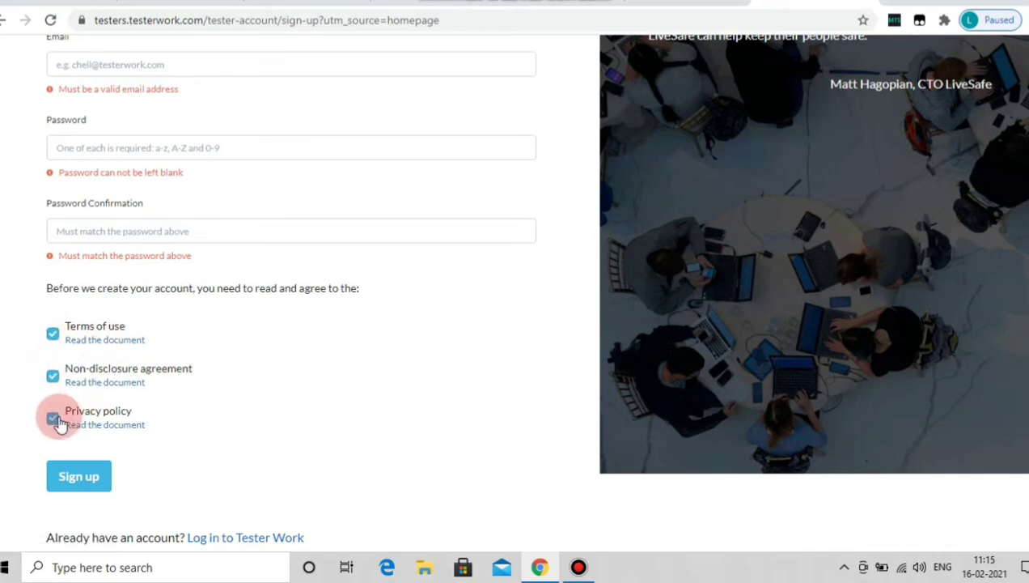
scroll(56, 380, down, 1)
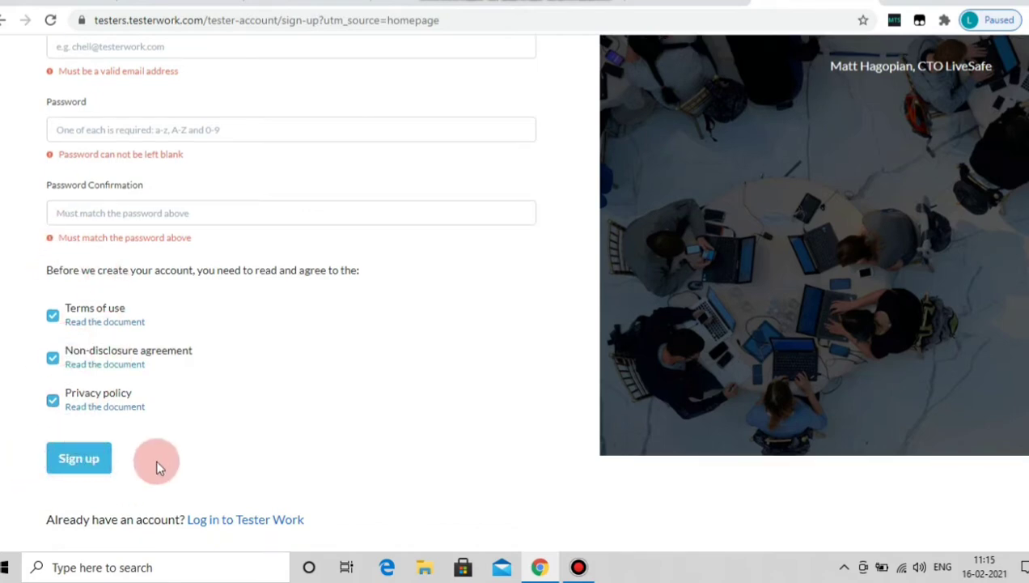
click(579, 567)
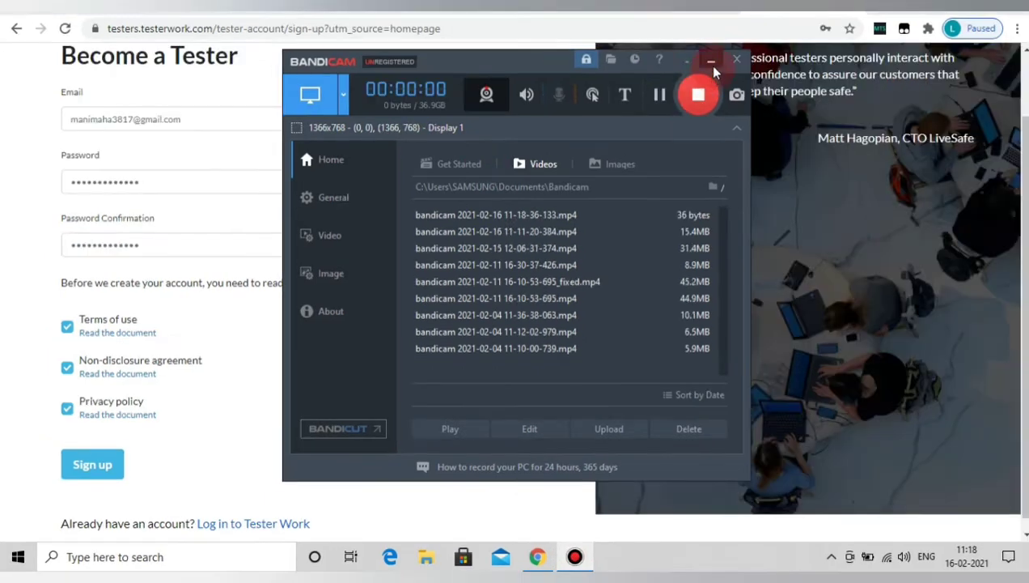
click(707, 57)
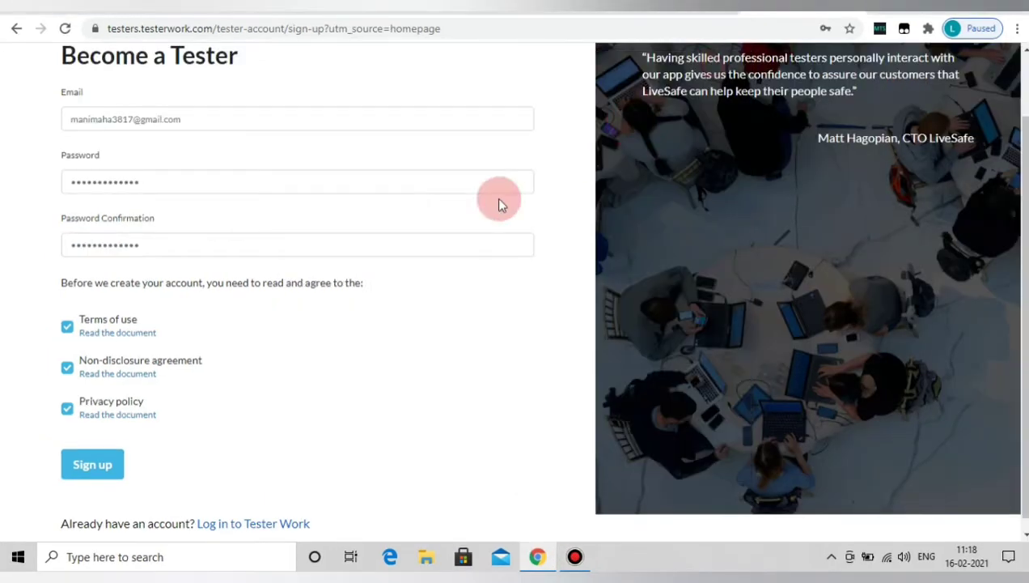
Submit the completed sign-up form, save the login in the browser and read the email confirmation notice.
click(91, 463)
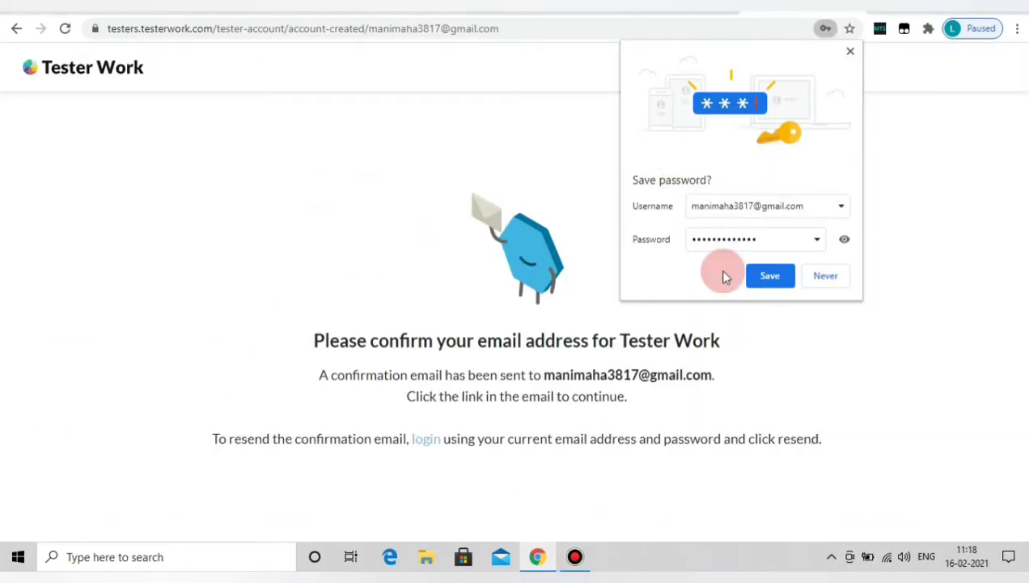
click(775, 286)
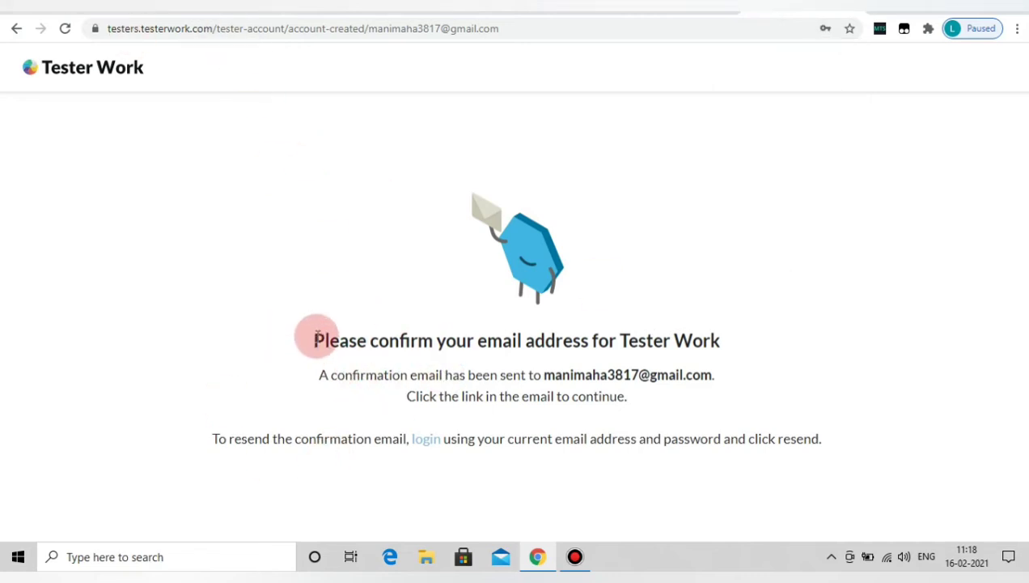
drag(314, 338, 706, 344)
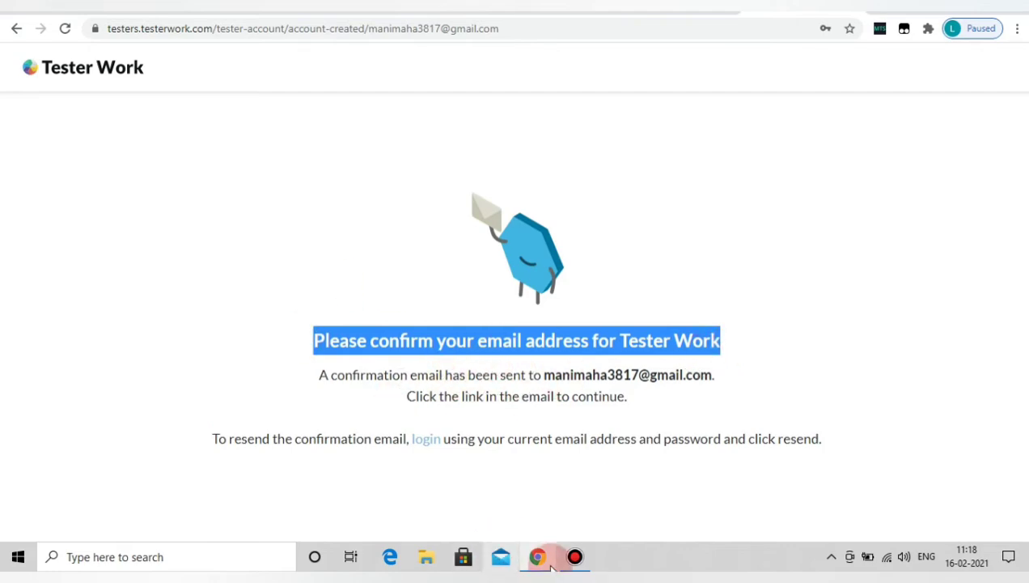
click(577, 560)
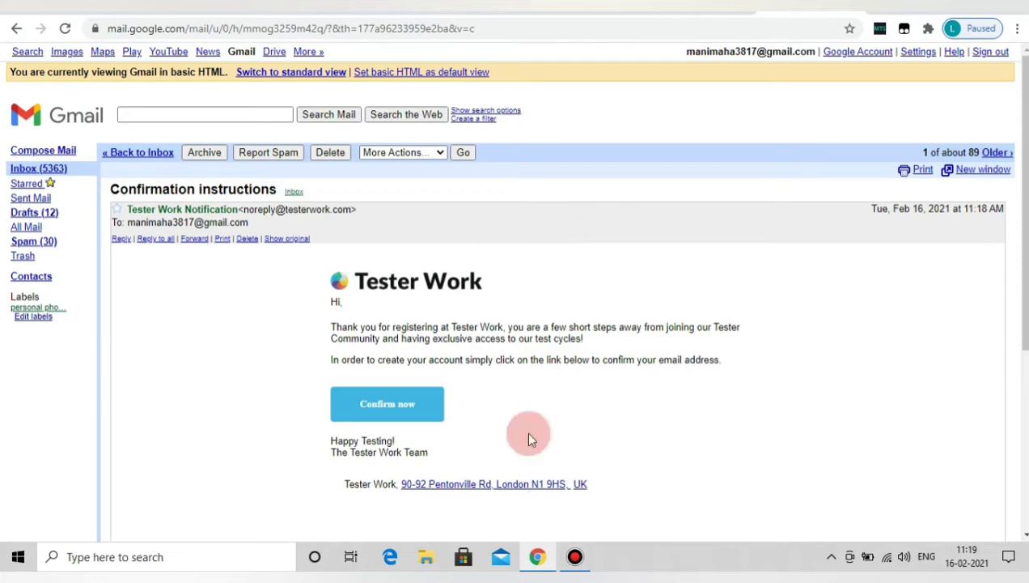
click(572, 559)
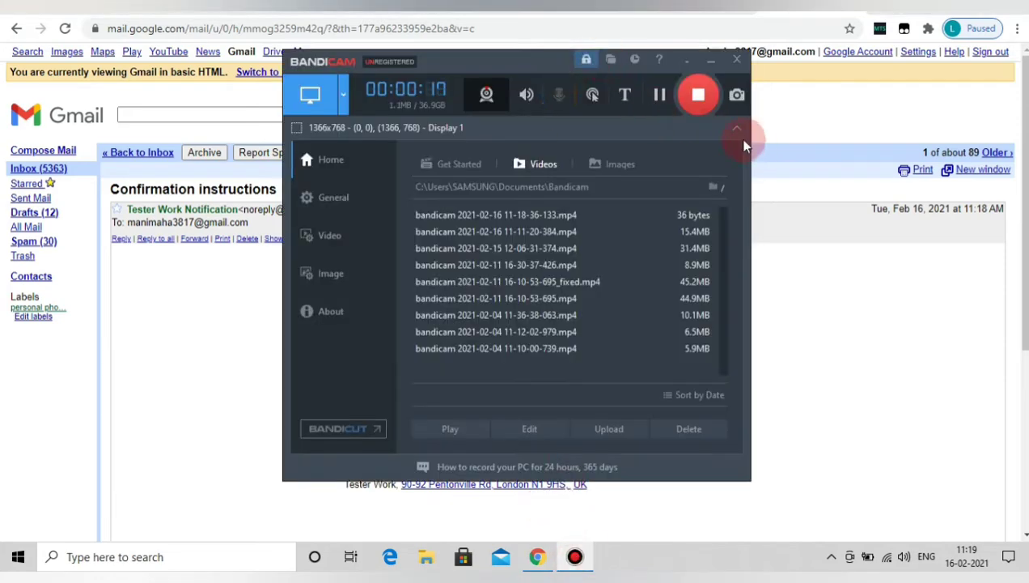
click(712, 62)
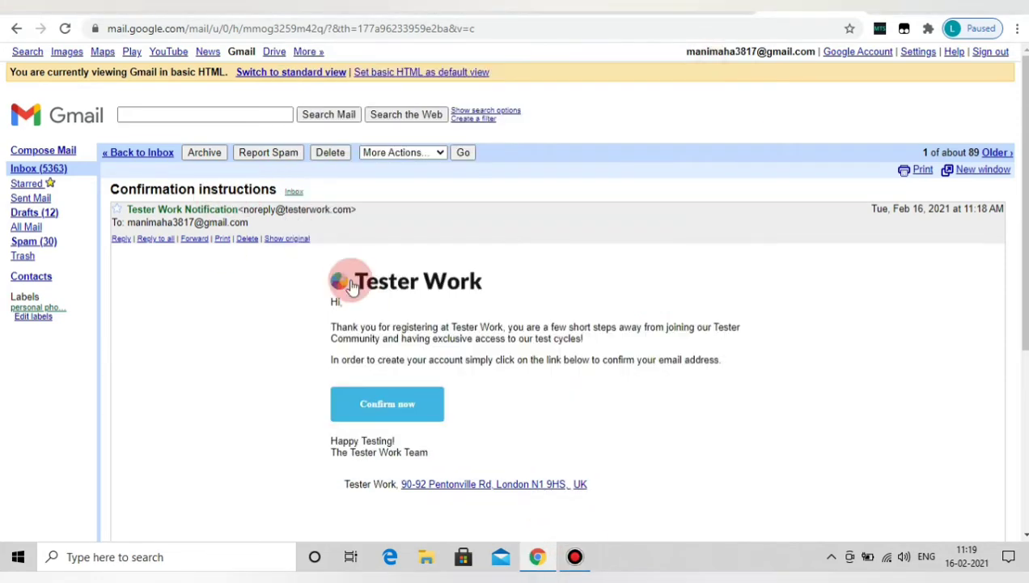
Read the Tester Work confirmation email, confirm the email address through its link and go to the Tester Work sign-in page.
scroll(381, 274, down, 2)
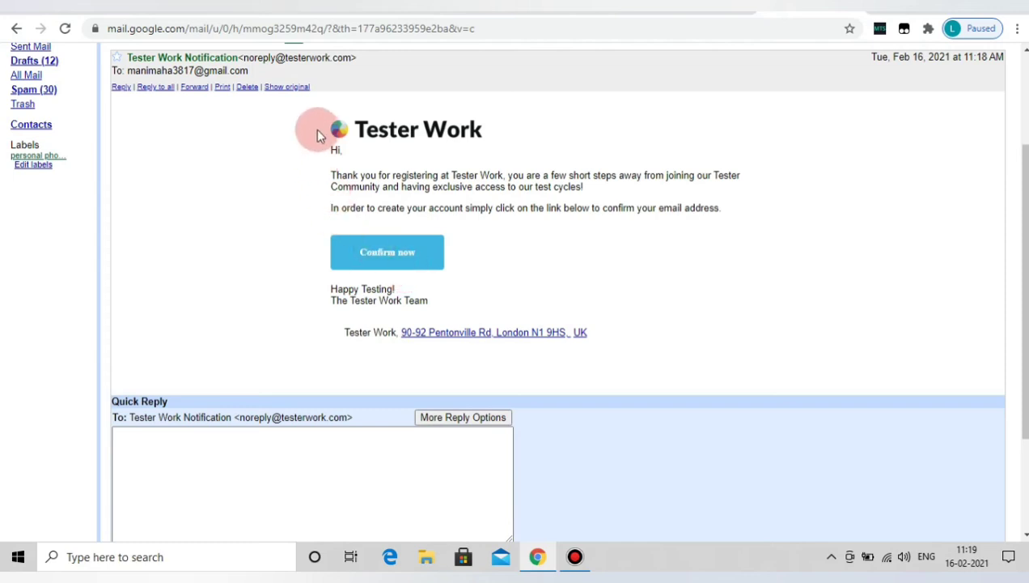
scroll(339, 127, down, 1)
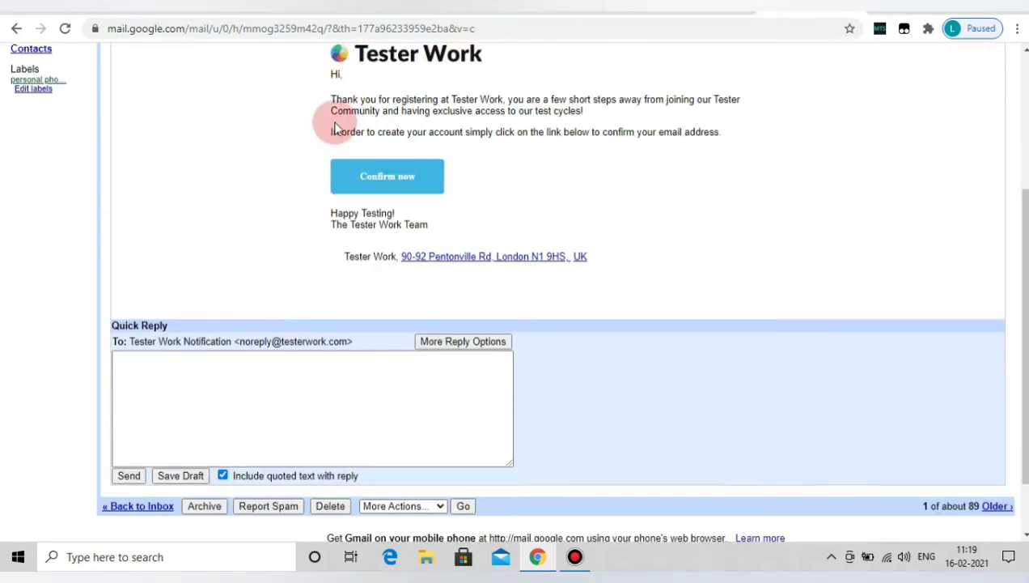
drag(335, 99, 387, 181)
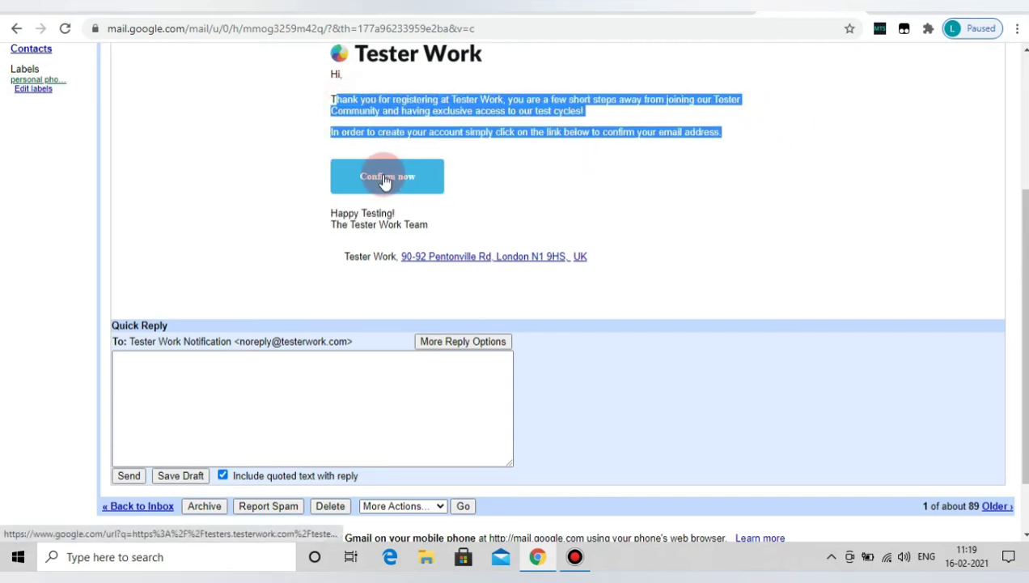
click(386, 178)
key(ctrl+w)
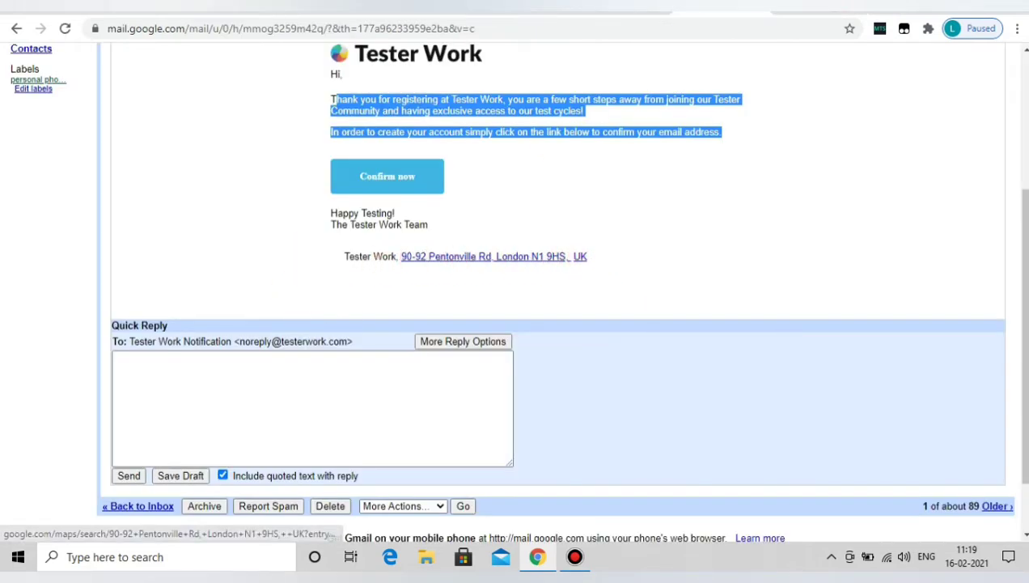
click(825, 10)
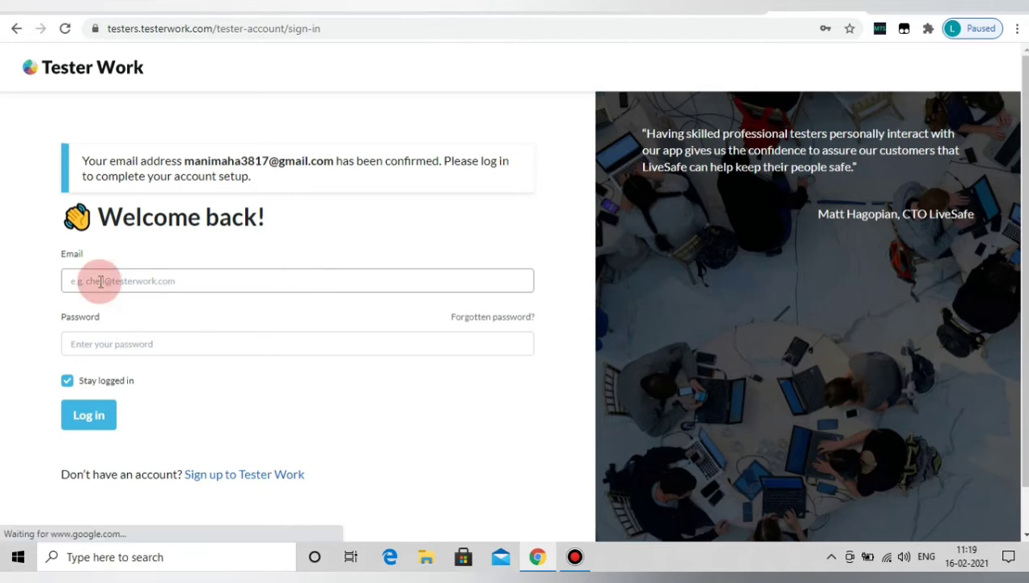
Try to log in to Tester Work with the account's email and password.
click(103, 417)
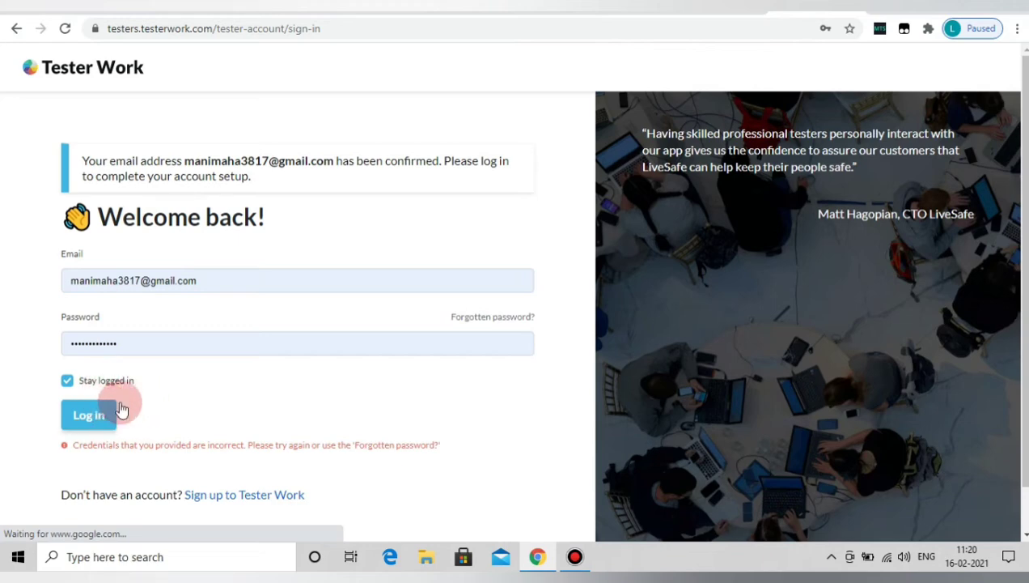
mouse_move(576, 558)
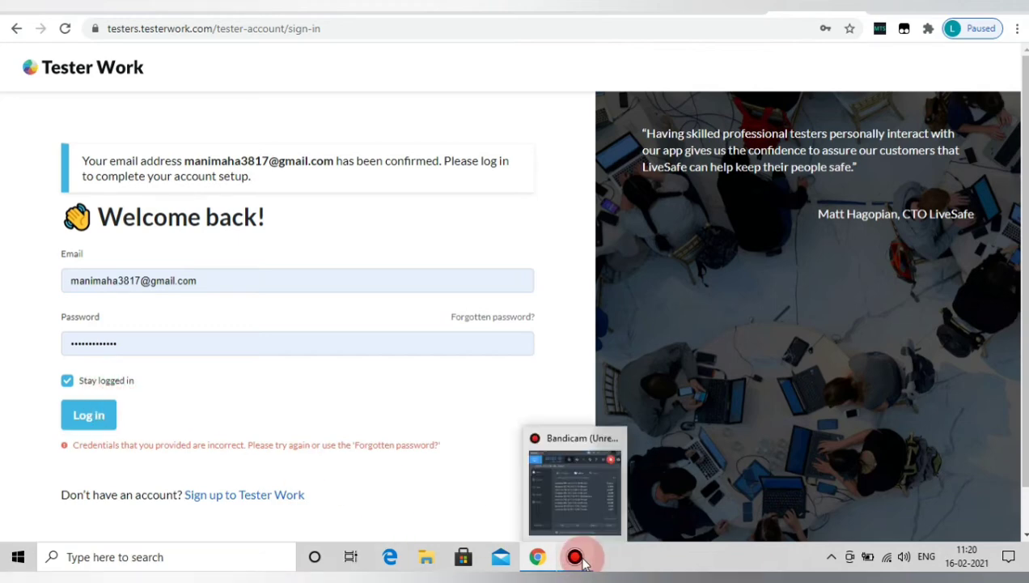
click(559, 489)
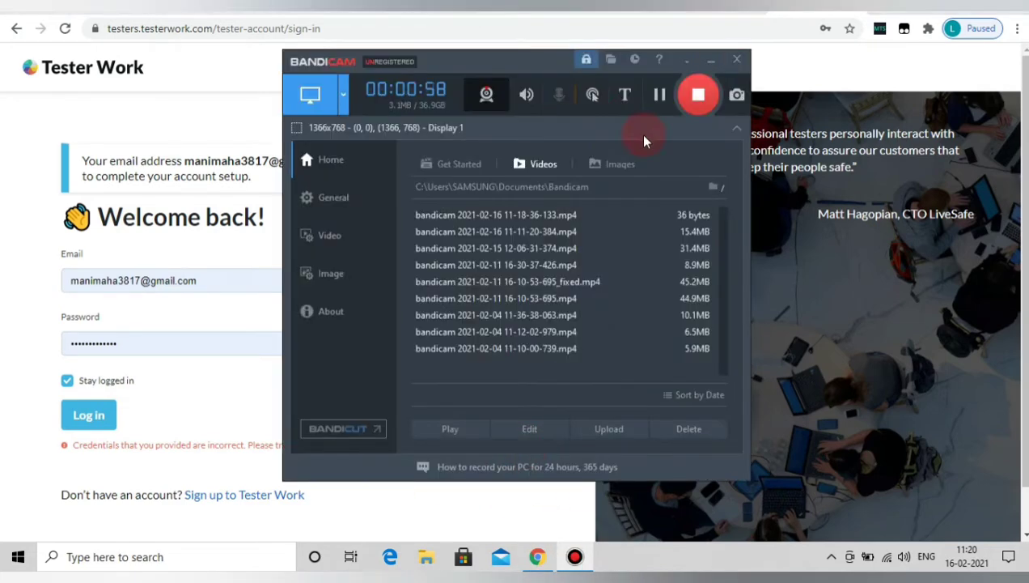
click(672, 96)
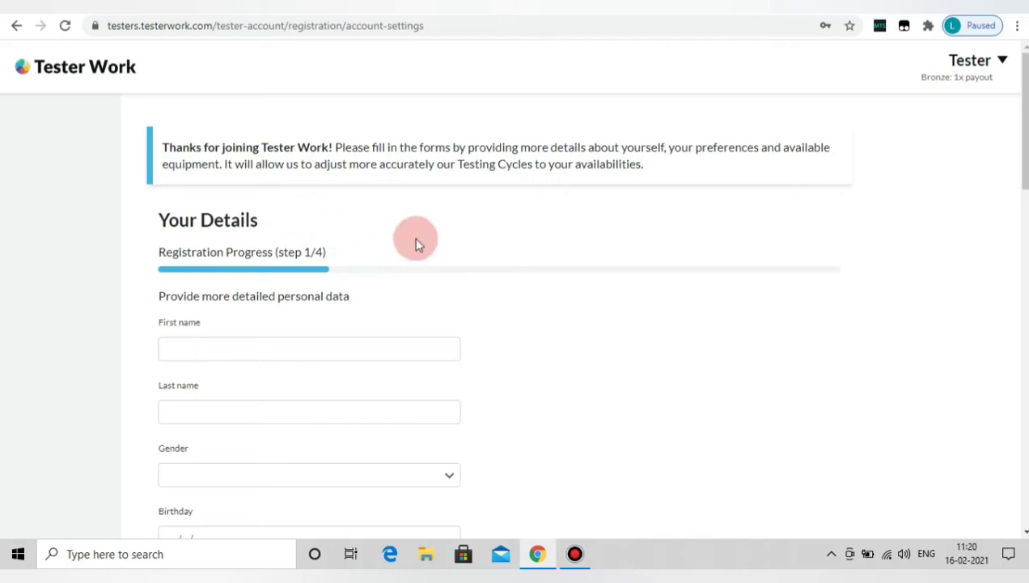
Review the first and last name fields of the Your Details form and set the gender to male.
scroll(344, 247, down, 1)
scroll(344, 247, down, 5)
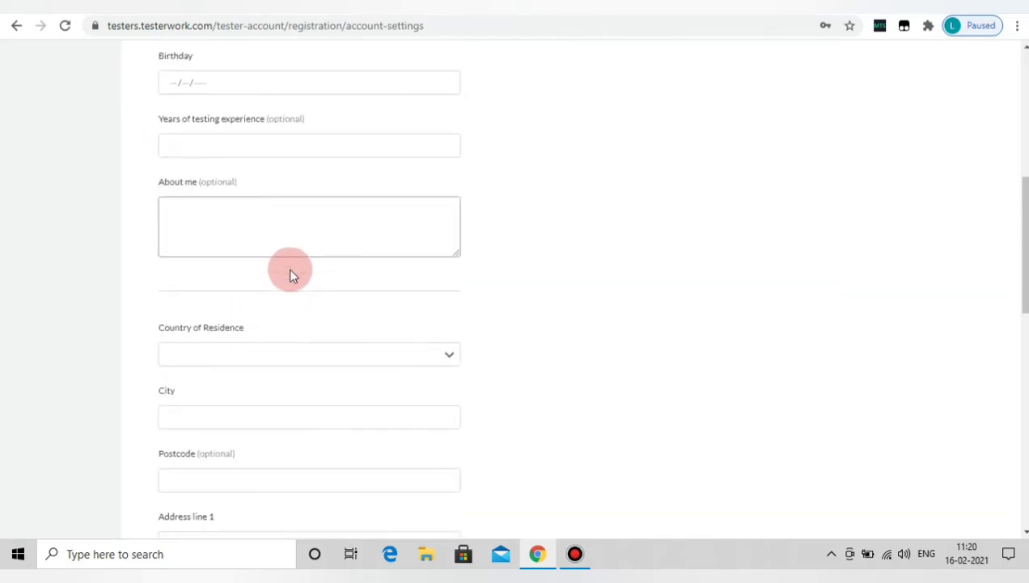
scroll(265, 280, up, 5)
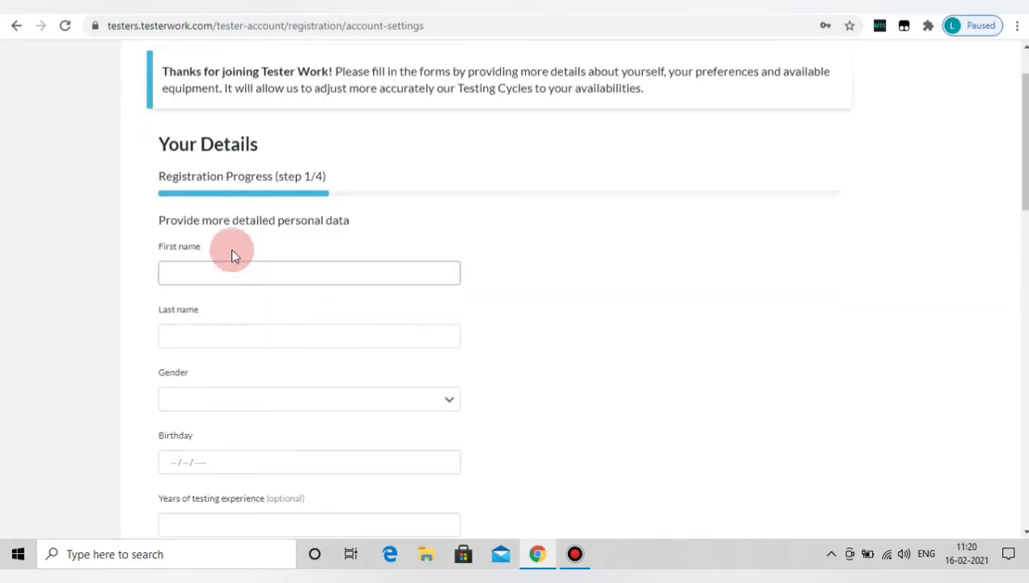
click(193, 269)
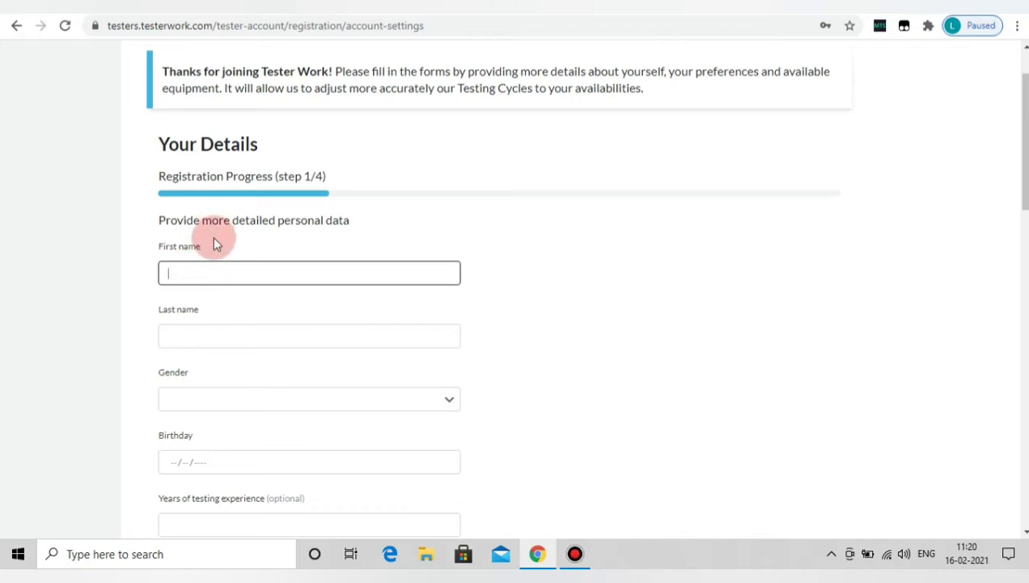
click(203, 336)
scroll(232, 305, down, 1)
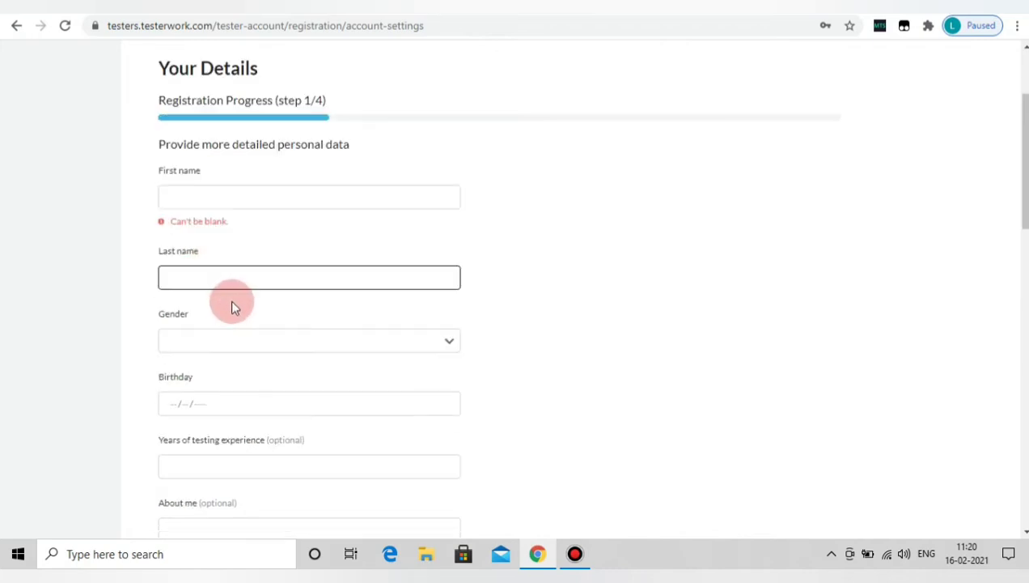
click(209, 346)
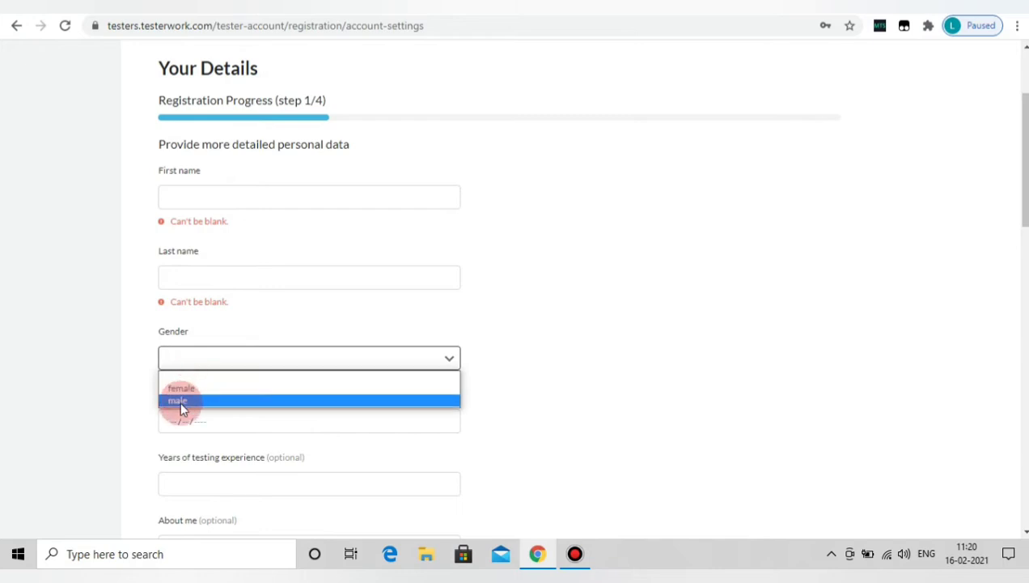
click(180, 404)
Look through the Birthday calendar and the optional Years of testing experience and About me fields.
scroll(261, 367, down, 2)
click(219, 267)
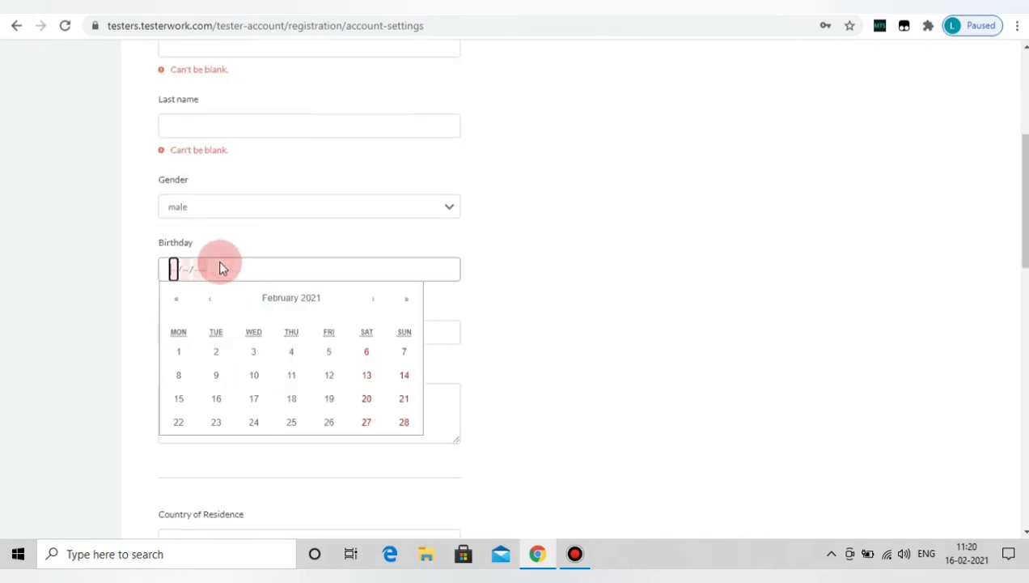
click(575, 306)
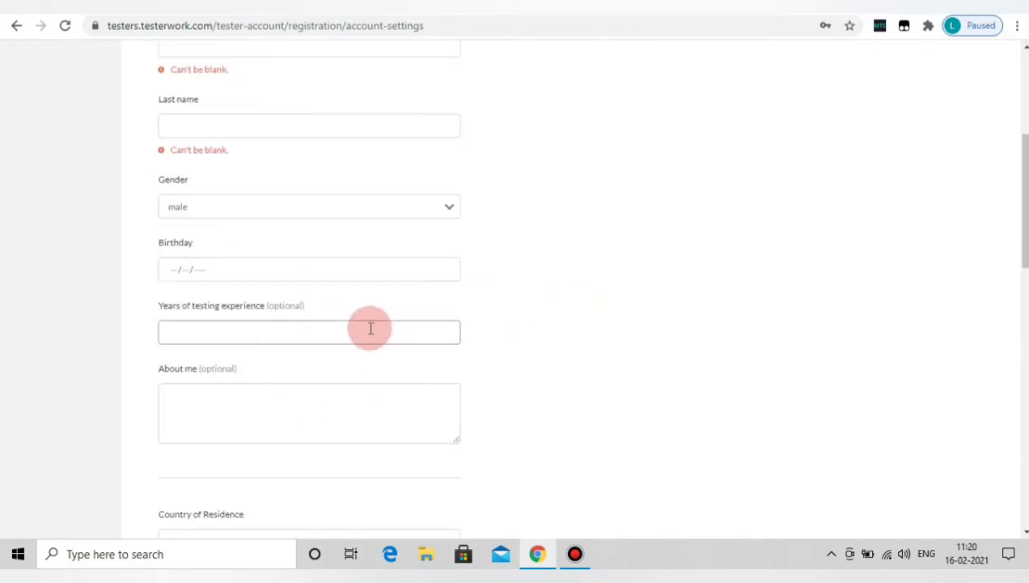
scroll(307, 307, down, 1)
click(243, 254)
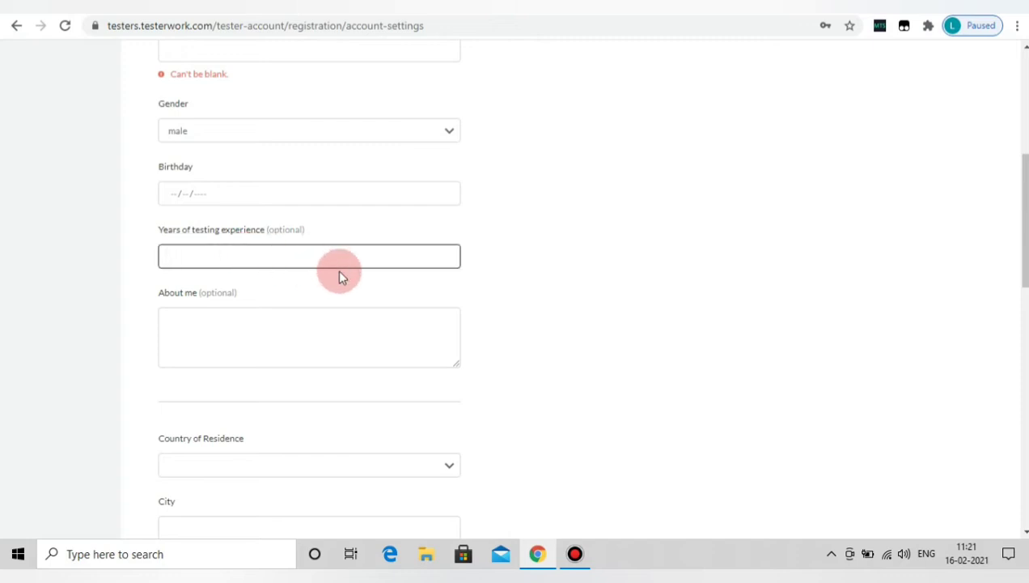
scroll(323, 275, down, 1)
click(257, 258)
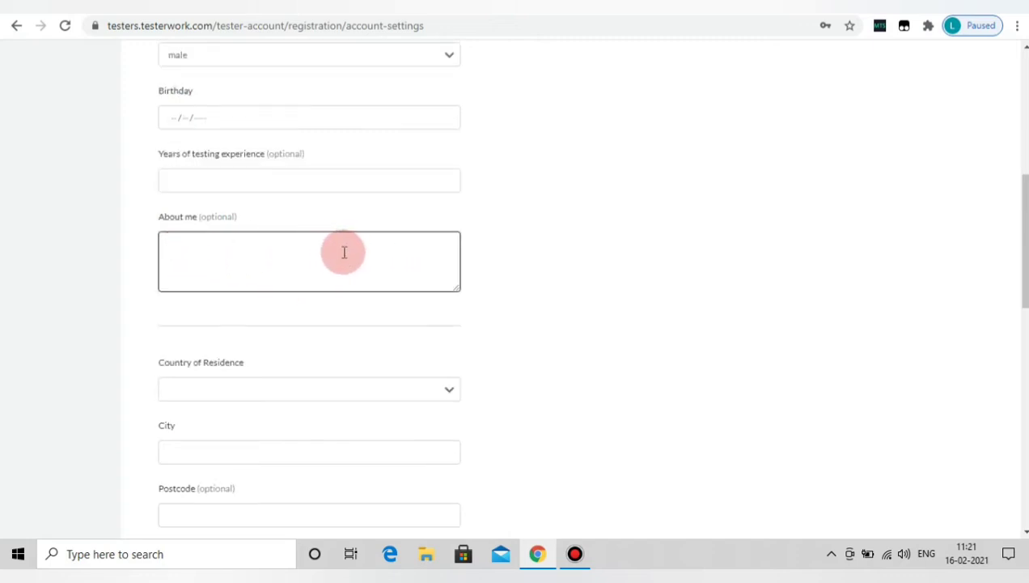
scroll(343, 252, down, 1)
scroll(354, 261, down, 1)
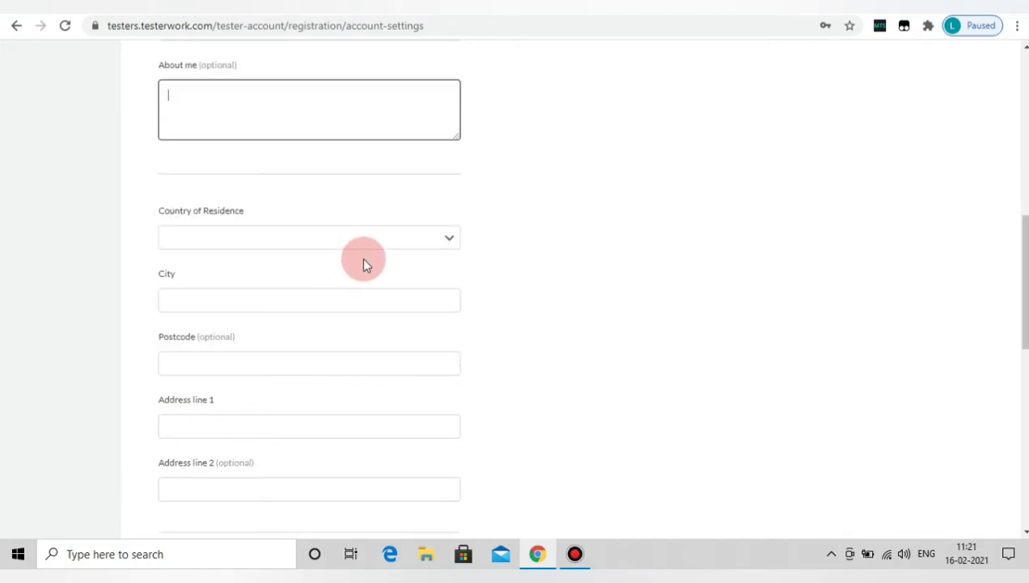
Set the country of residence to India.
click(403, 247)
scroll(242, 388, down, 10)
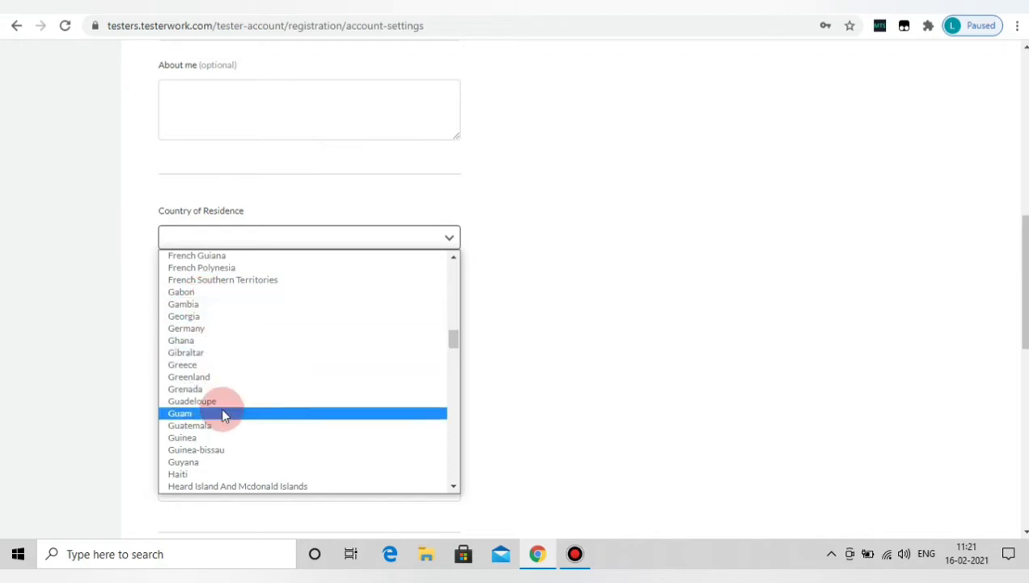
scroll(223, 413, down, 2)
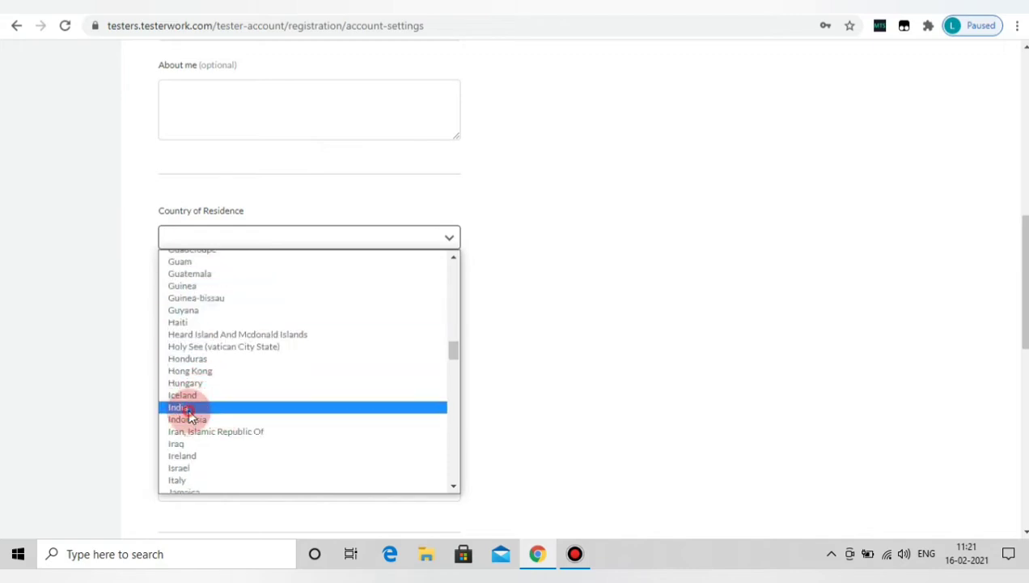
click(186, 409)
Go through the City, Postcode, Address line 1 and Address line 2 fields without filling them in.
click(333, 293)
scroll(305, 293, down, 2)
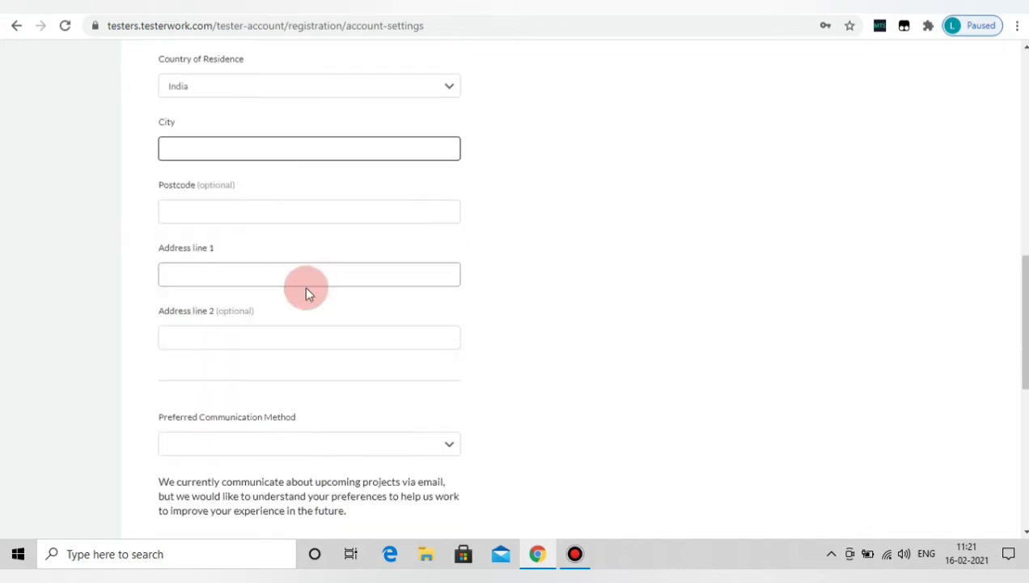
click(239, 212)
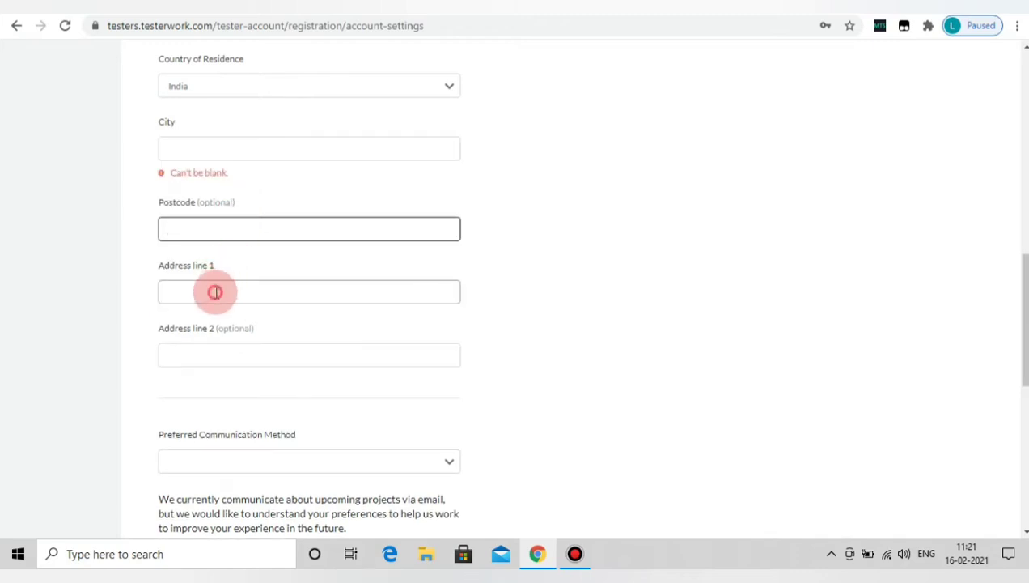
click(216, 292)
scroll(265, 288, down, 1)
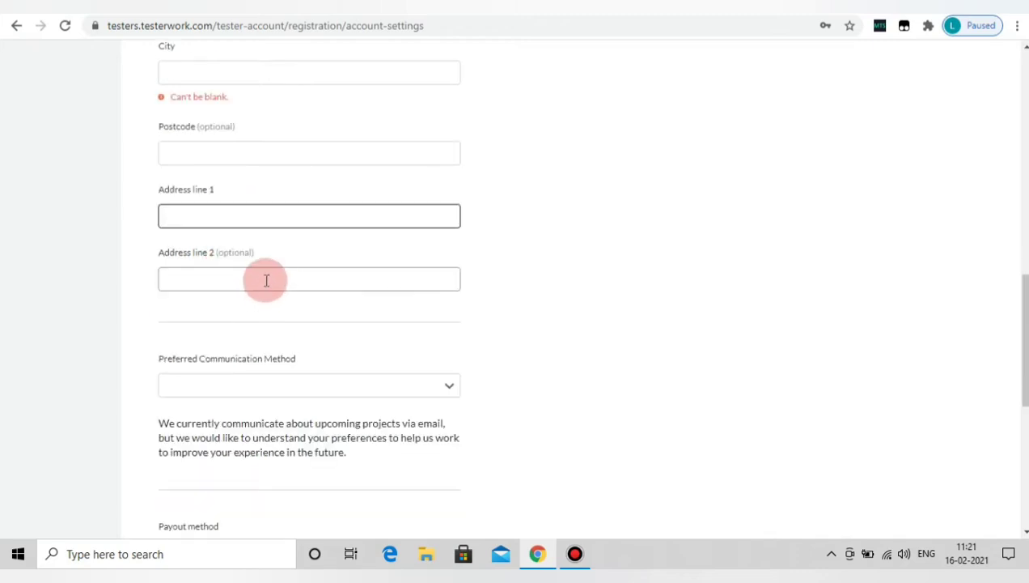
click(265, 281)
scroll(314, 259, down, 2)
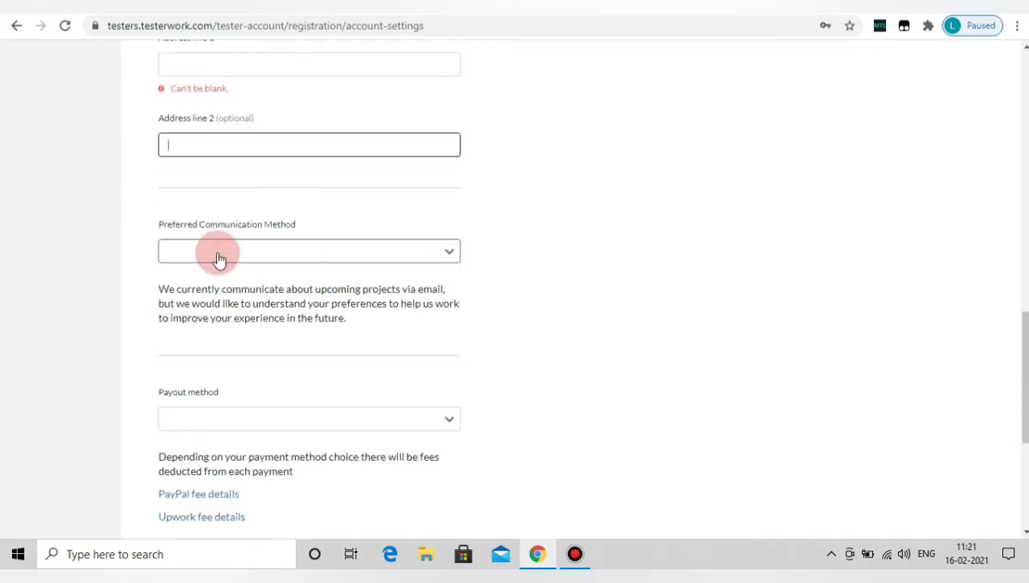
Set the preferred communication method to E-mail.
click(294, 257)
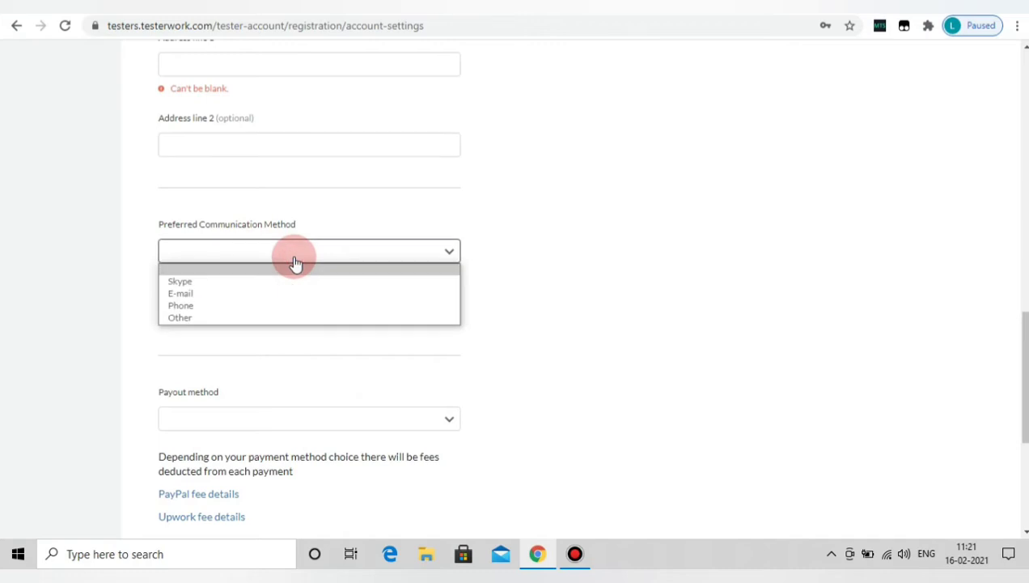
click(199, 294)
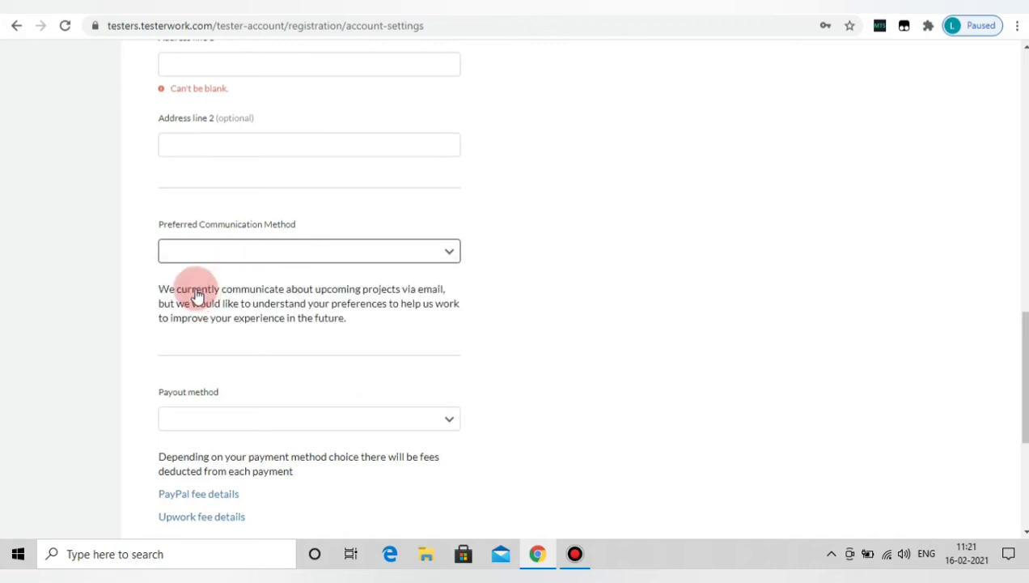
click(265, 259)
click(264, 259)
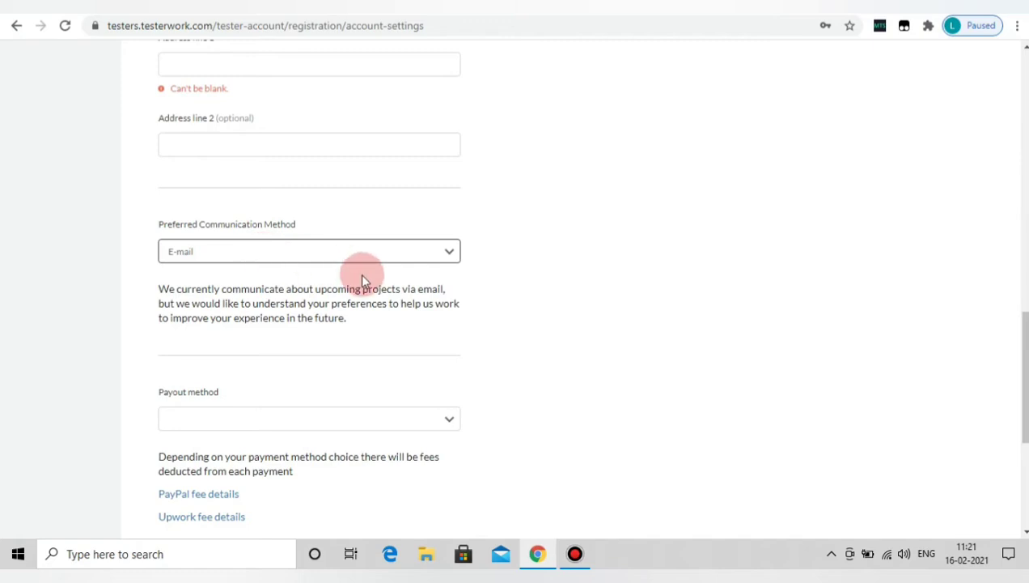
Choose PayPal as the payout method.
scroll(368, 291, down, 1)
scroll(351, 338, down, 1)
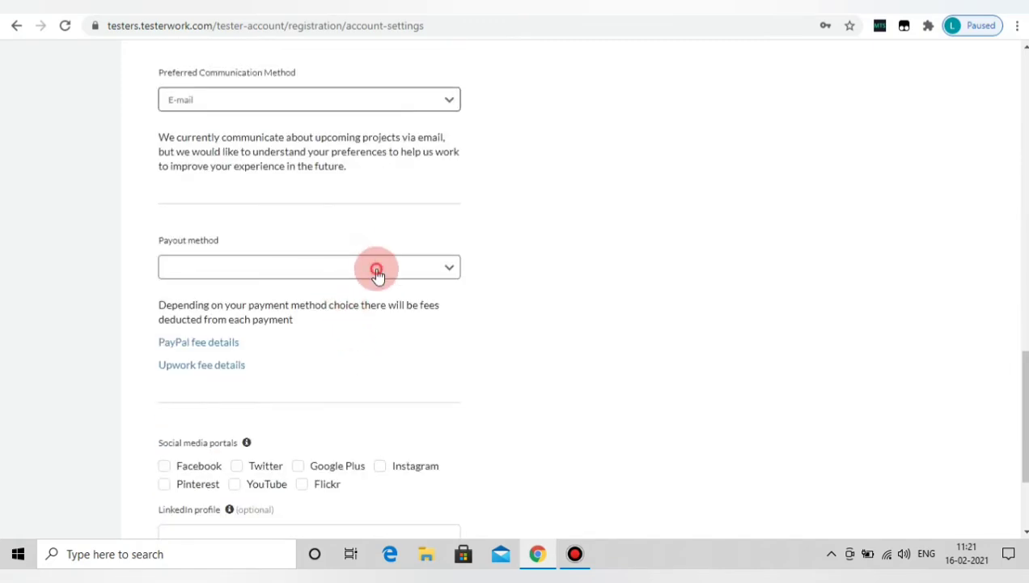
click(368, 269)
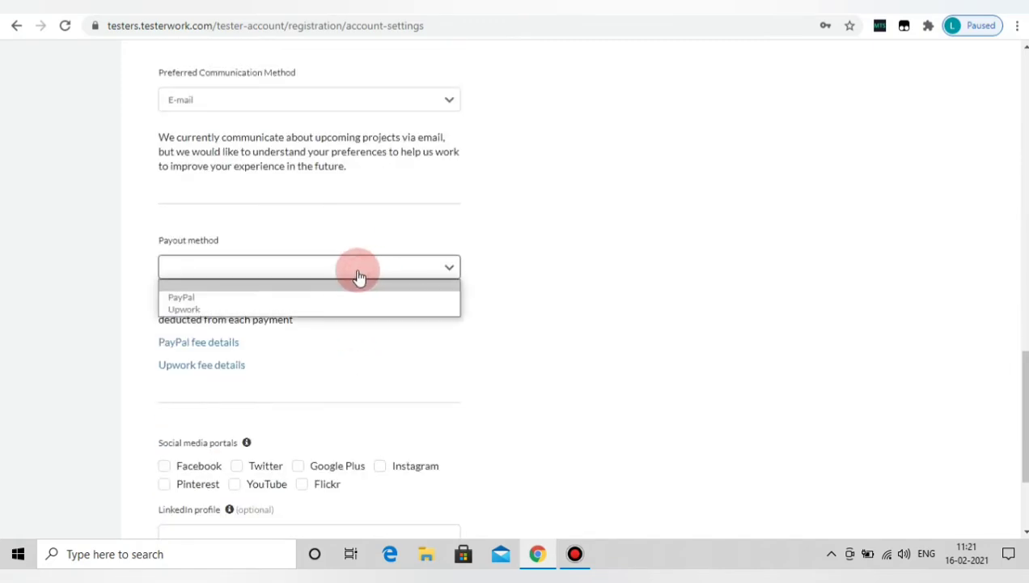
click(191, 299)
Review the registered PayPal email field, the social media portal options and the optional LinkedIn profile field.
scroll(311, 280, down, 1)
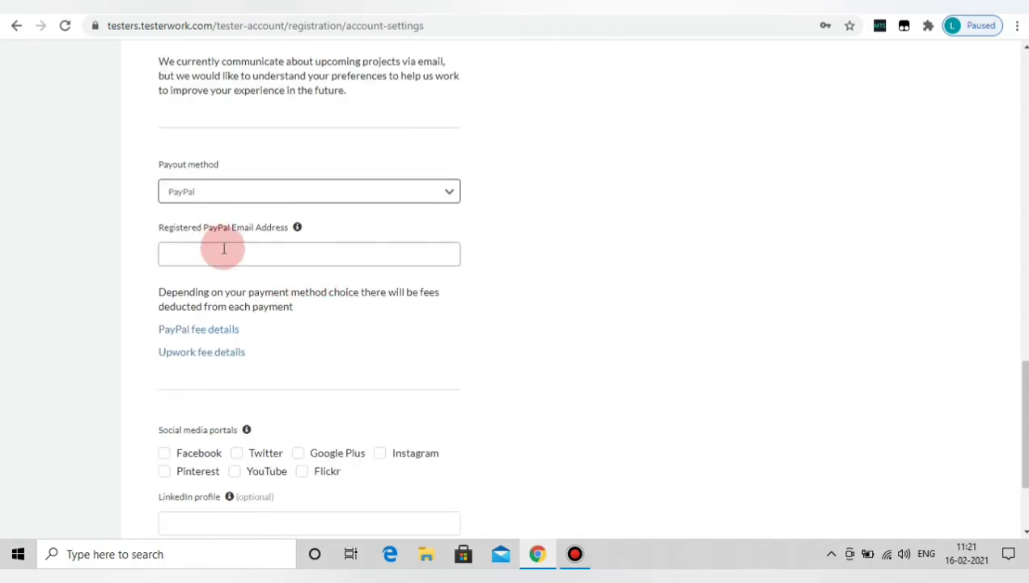
click(295, 226)
click(264, 251)
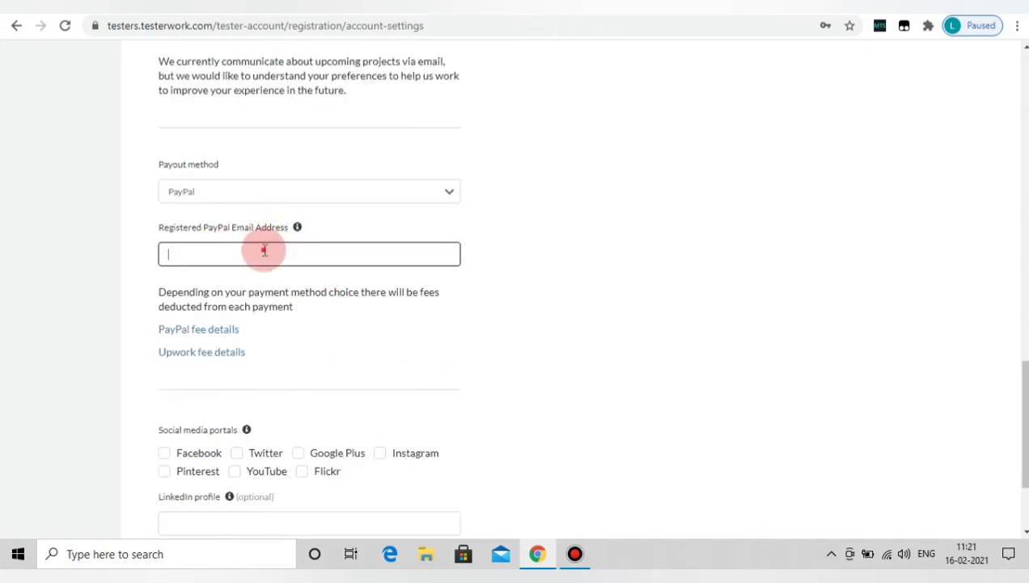
scroll(380, 263, down, 2)
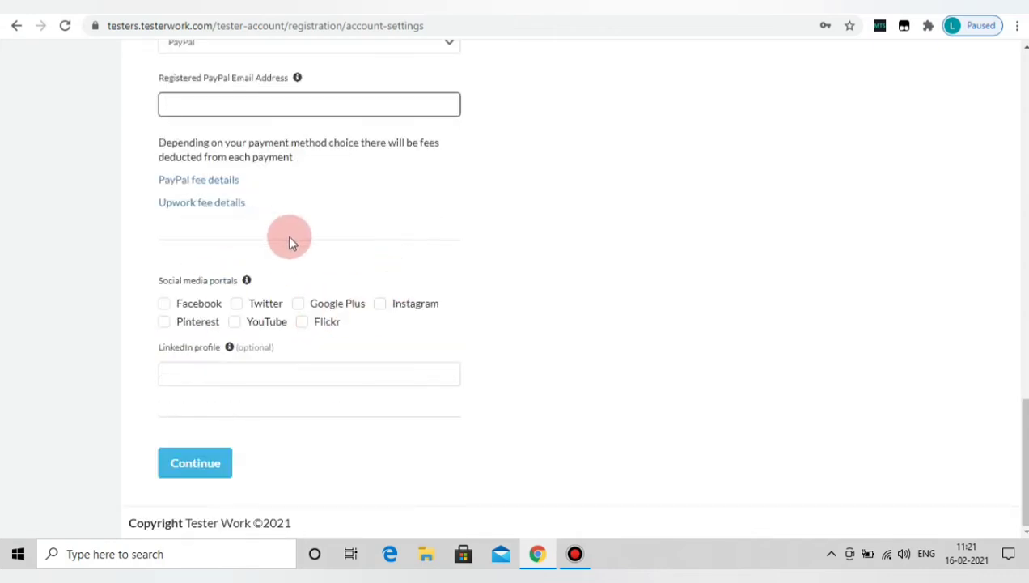
click(233, 349)
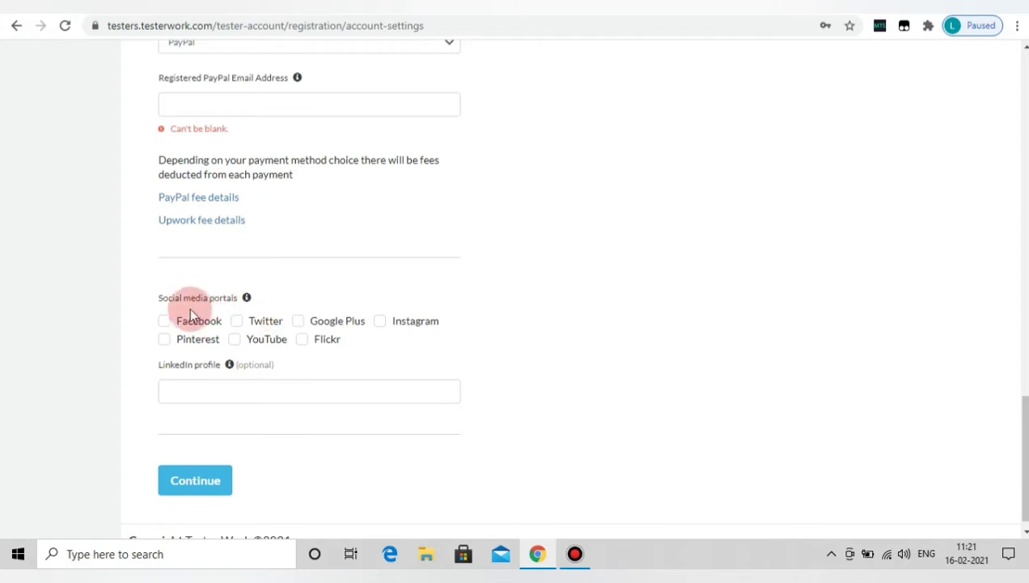
scroll(283, 284, up, 1)
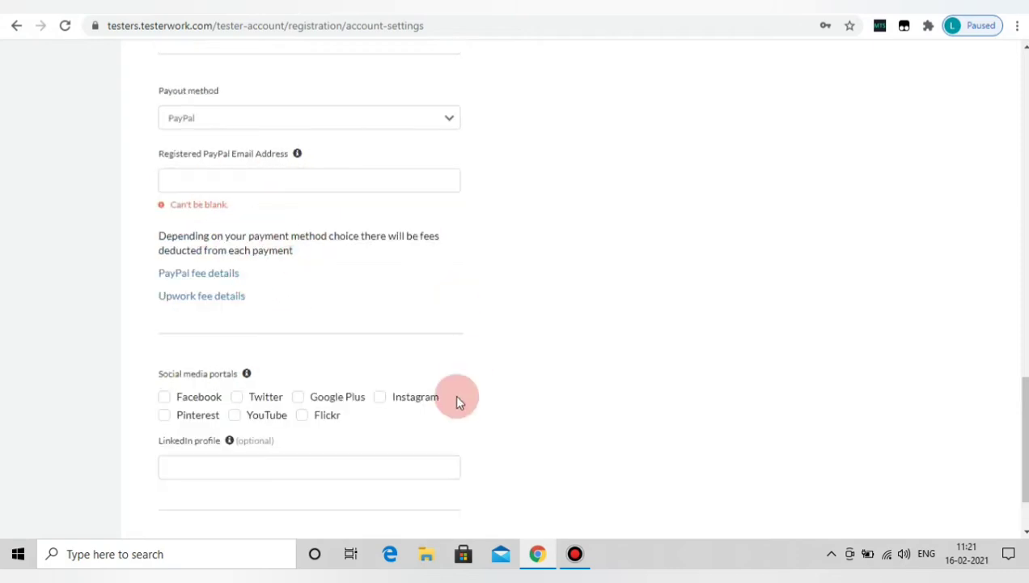
click(575, 554)
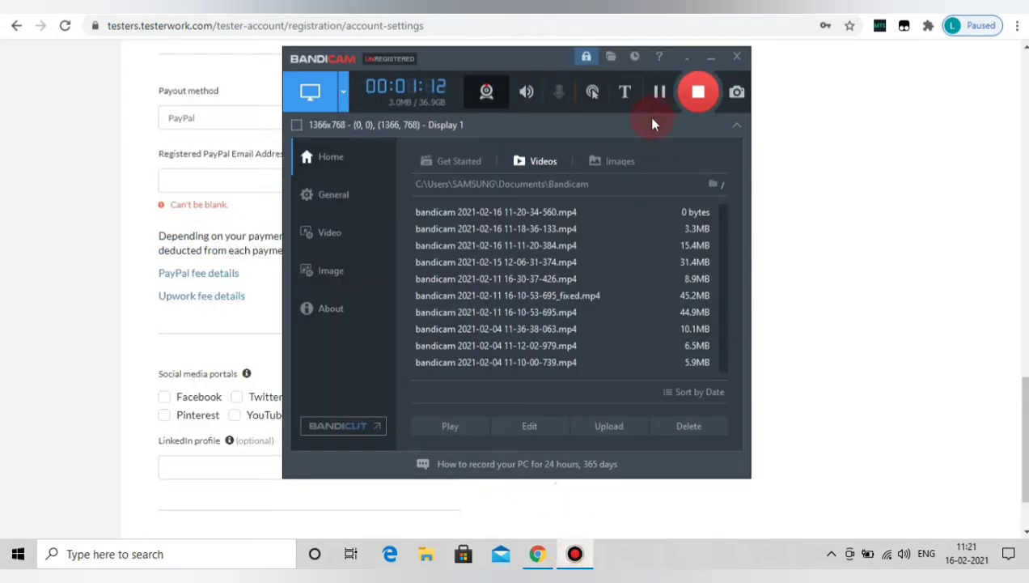
click(660, 91)
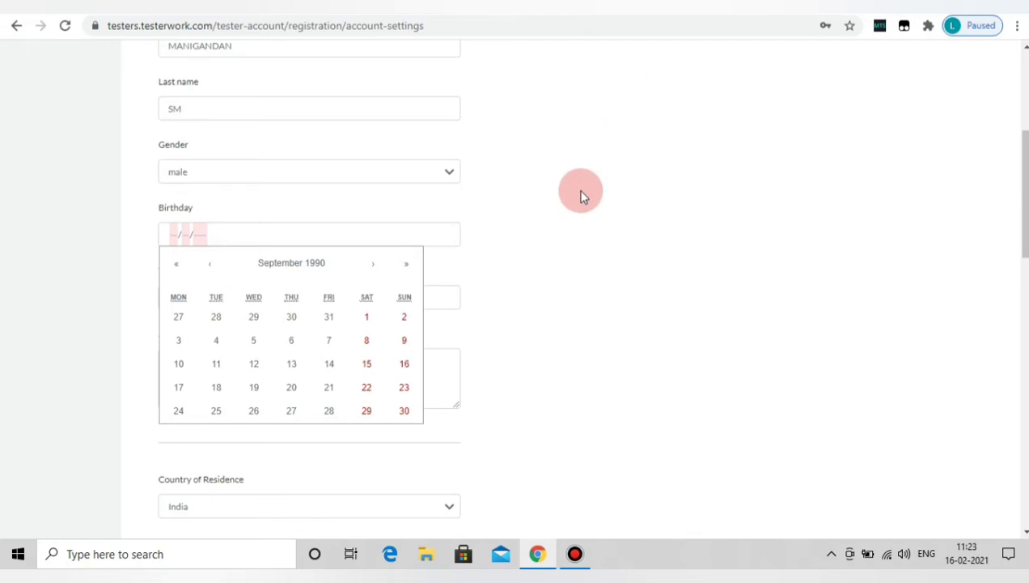
click(573, 554)
click(708, 55)
Pick the tester's date of birth in the Birthday calendar.
scroll(548, 226, down, 1)
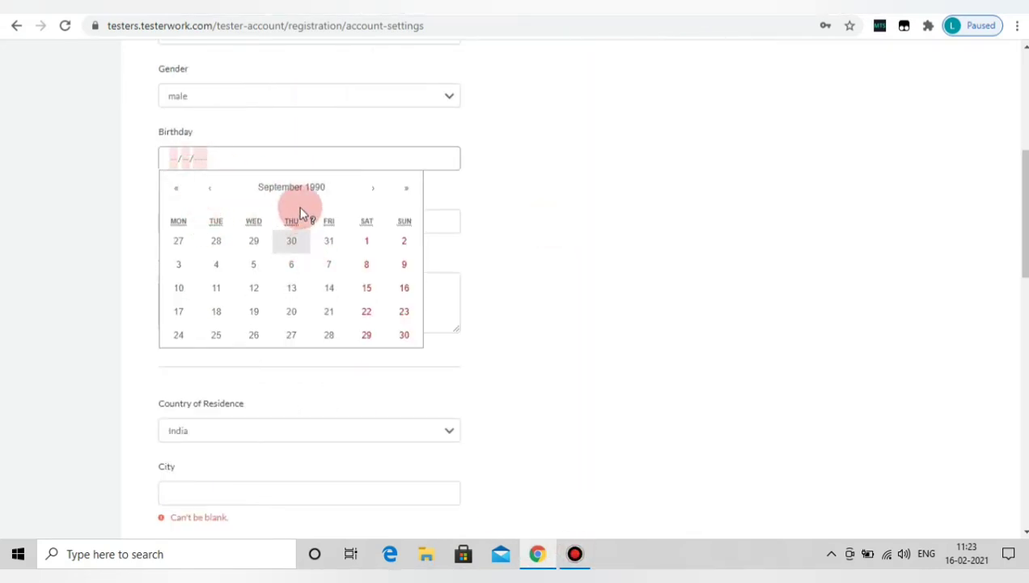
click(178, 314)
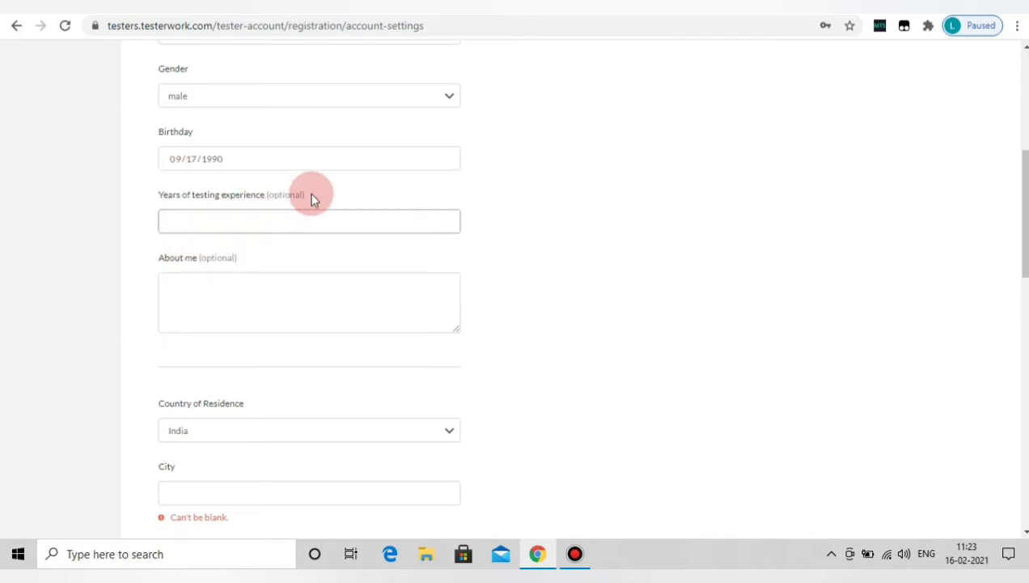
click(594, 552)
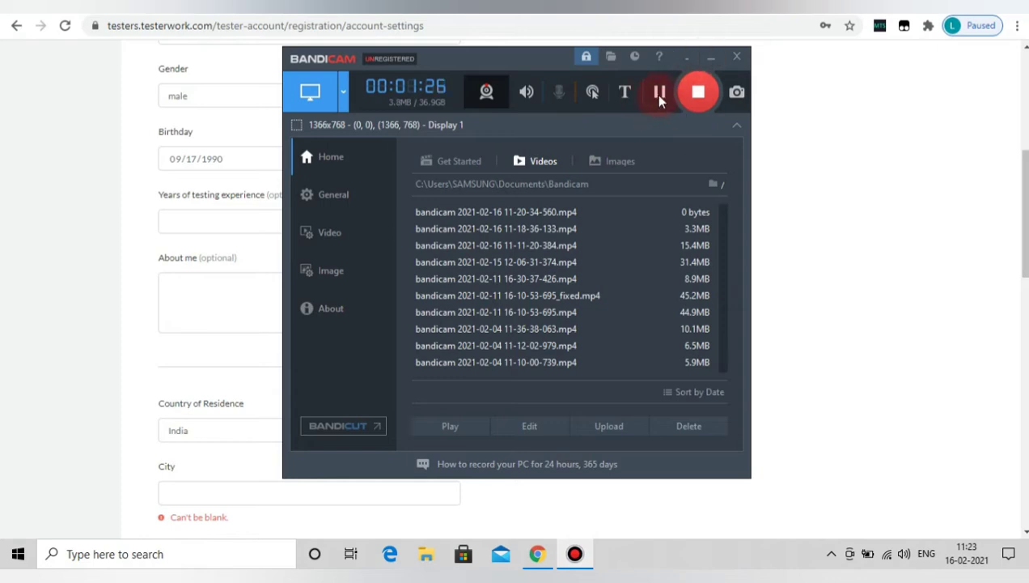
click(659, 94)
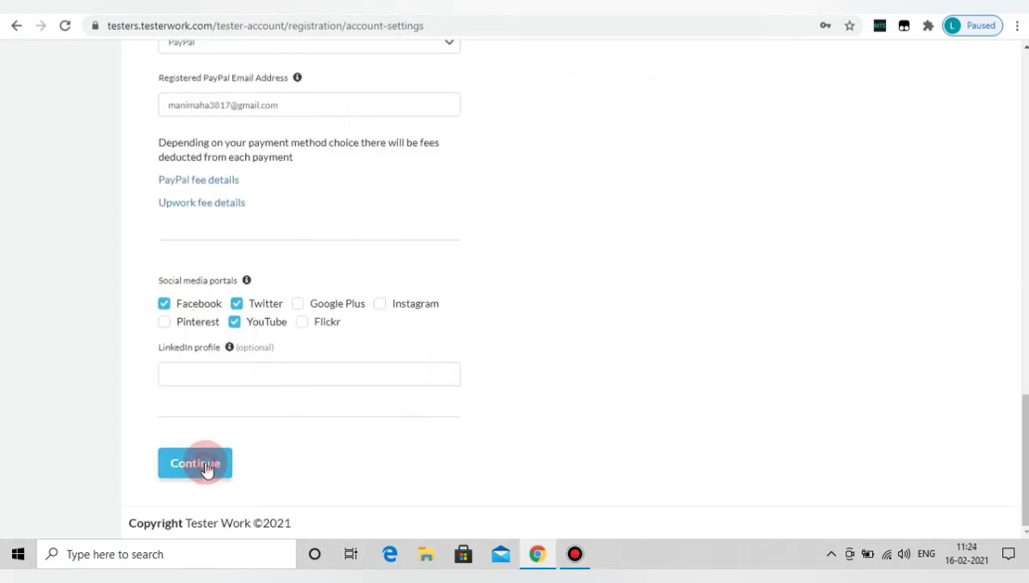
Submit the completed Your Details form and continue to the Test Settings in registration step 2.
click(206, 468)
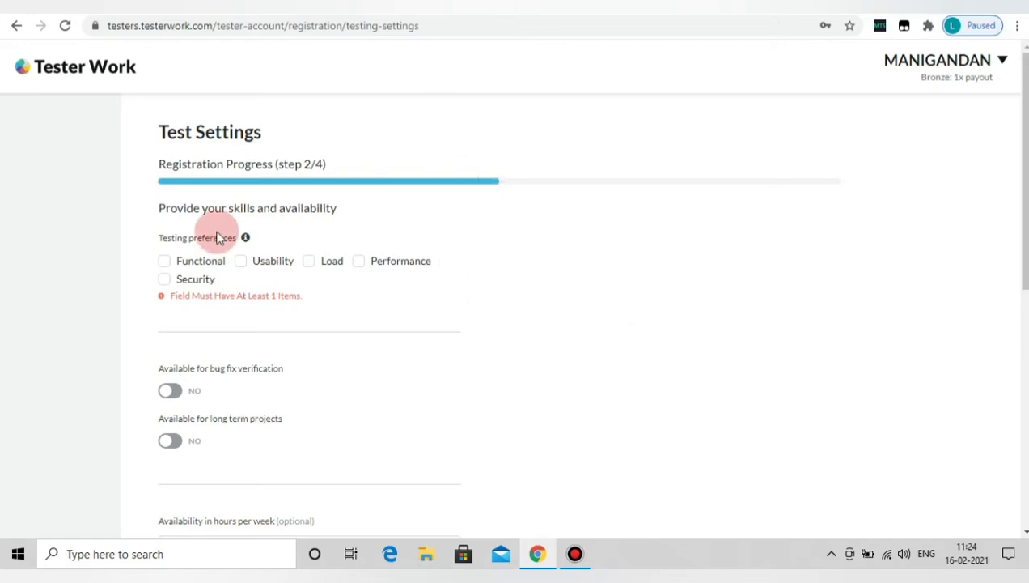
click(576, 557)
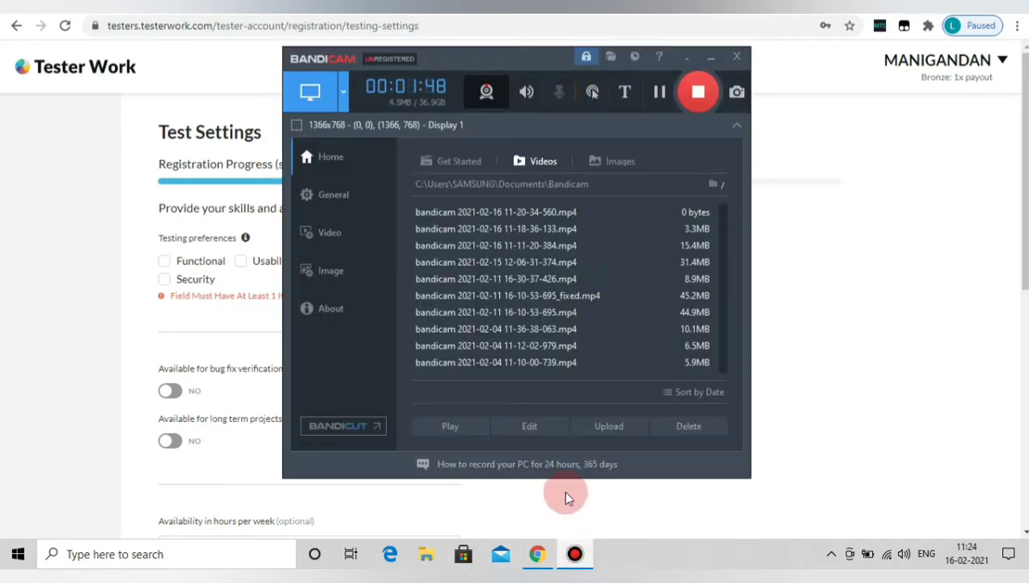
click(711, 58)
scroll(369, 218, down, 1)
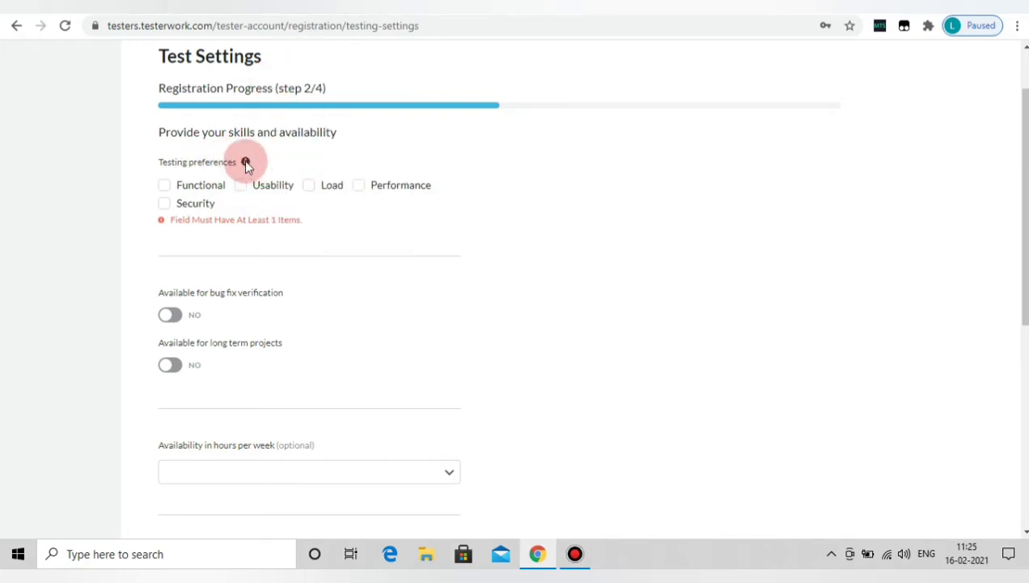
Select Functional as the testing preference and set the weekly availability to 21-40 hours.
mouse_move(247, 164)
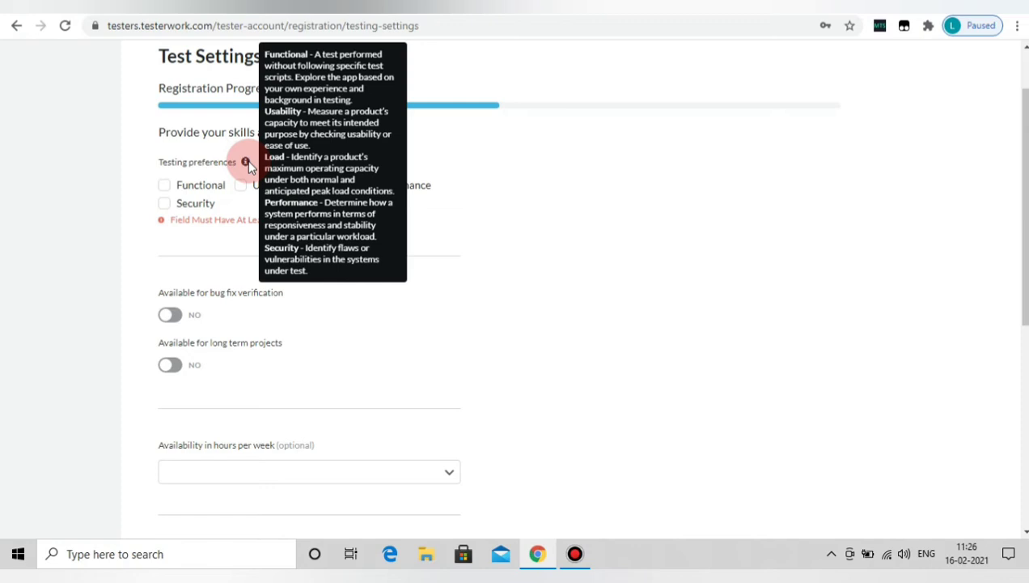
click(164, 186)
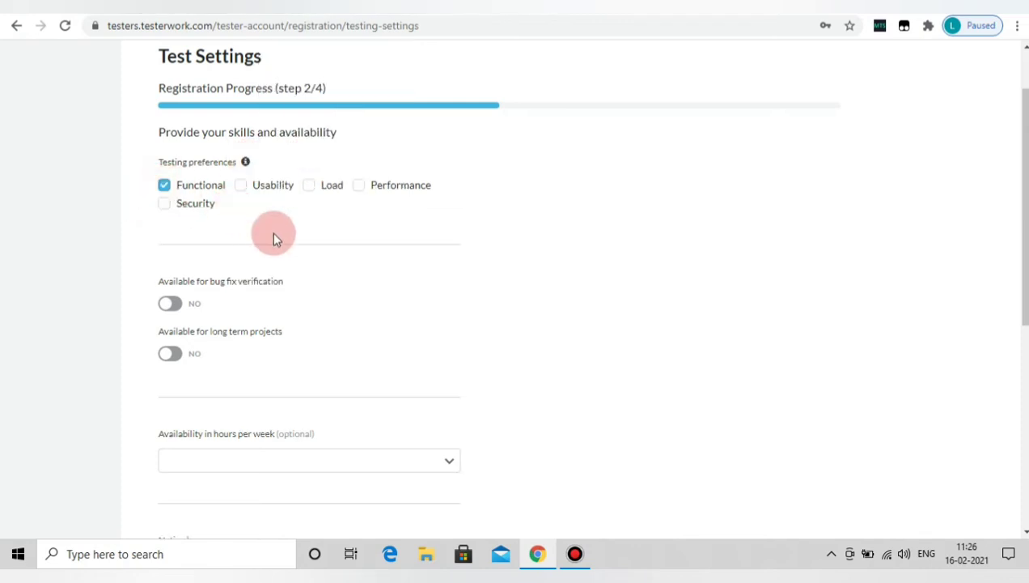
scroll(274, 235, down, 1)
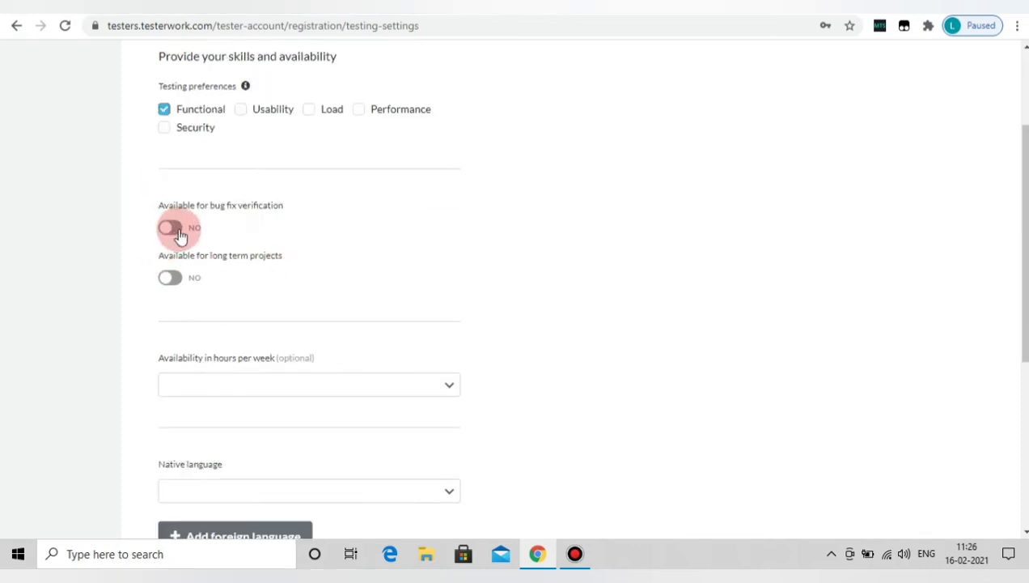
scroll(178, 234, down, 1)
click(295, 318)
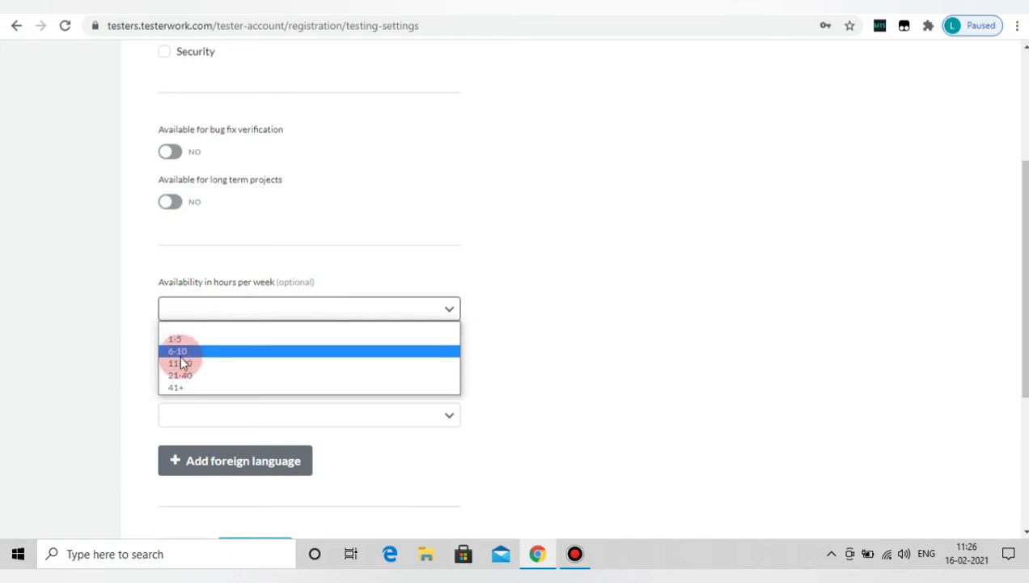
click(180, 376)
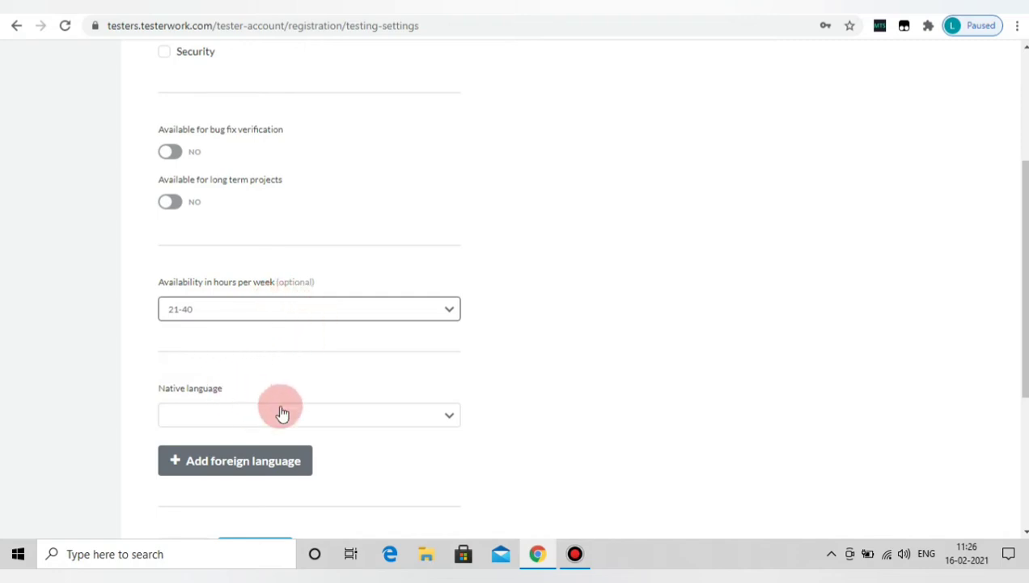
Set the native language to Tamil.
click(320, 419)
scroll(222, 348, down, 18)
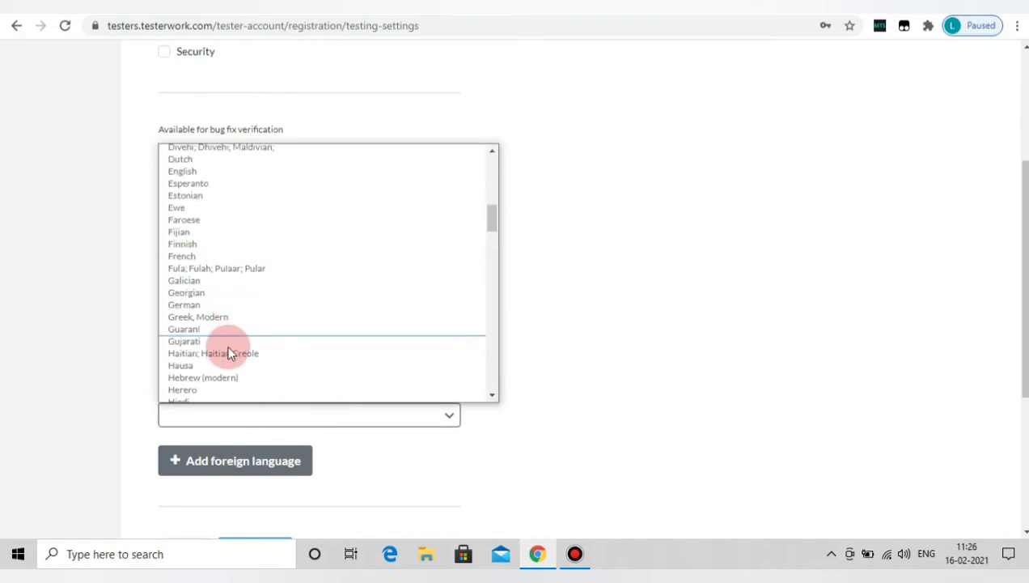
scroll(214, 340, down, 5)
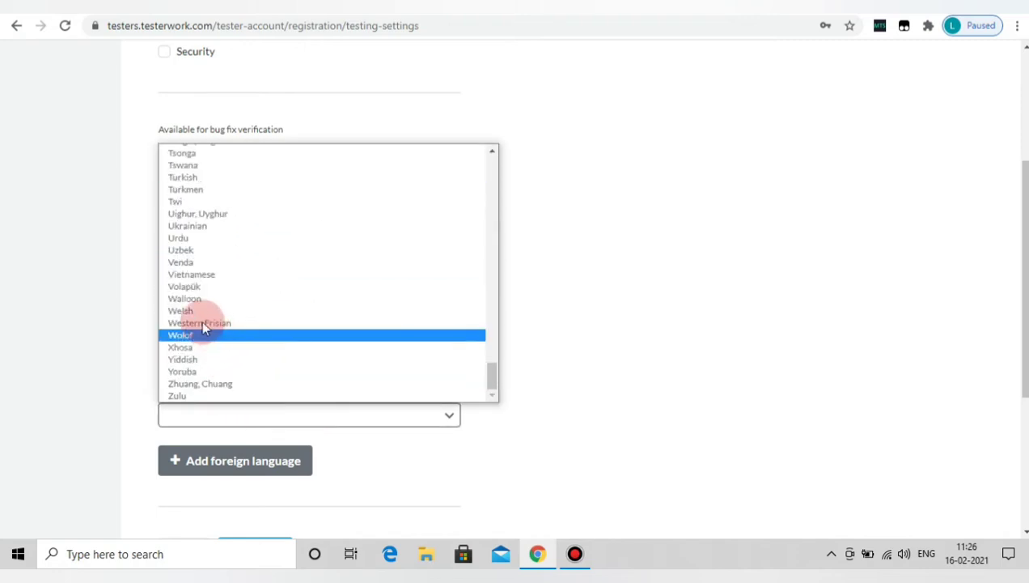
scroll(195, 321, up, 2)
click(172, 220)
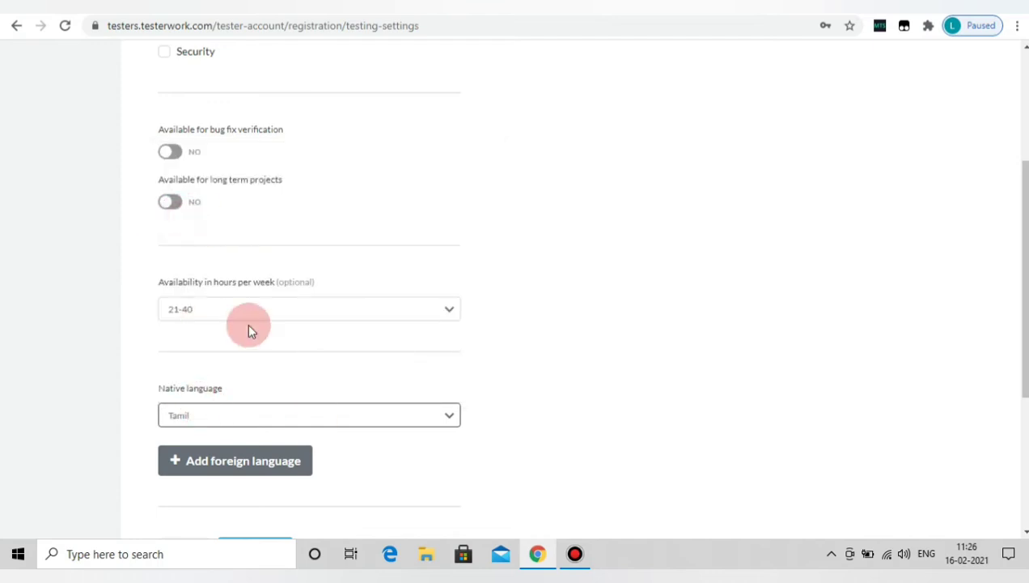
Add a foreign language entry and set its language to English.
click(245, 468)
scroll(243, 396, down, 2)
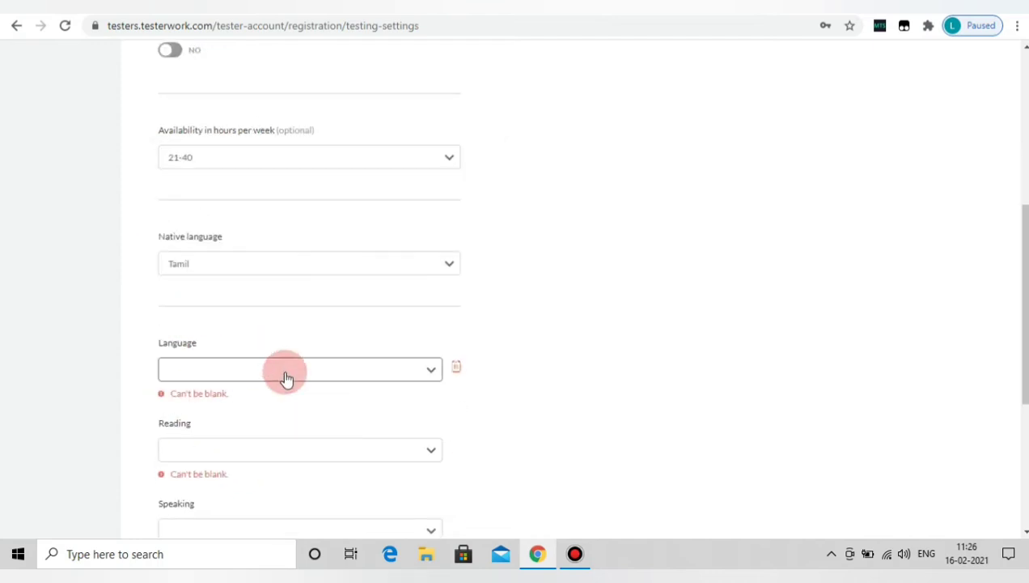
click(314, 377)
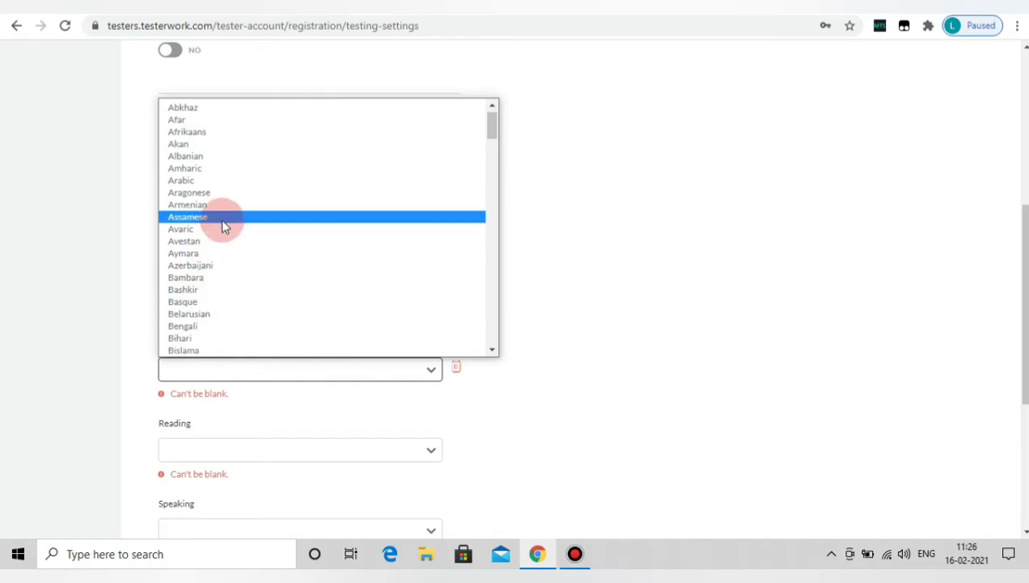
scroll(210, 284, down, 4)
click(205, 279)
Set the reading and speaking levels for English to intermediate.
scroll(243, 388, down, 1)
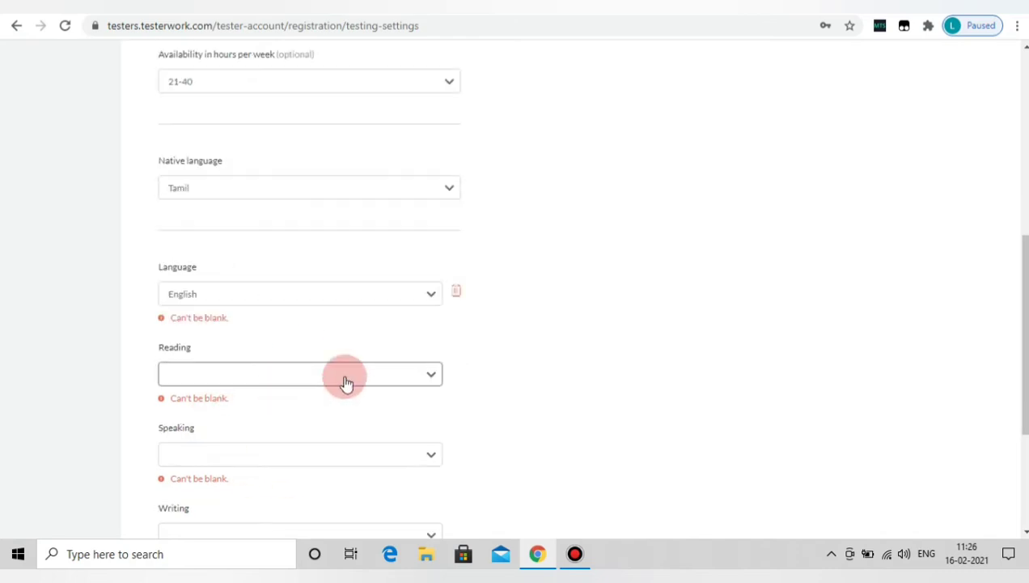
click(345, 374)
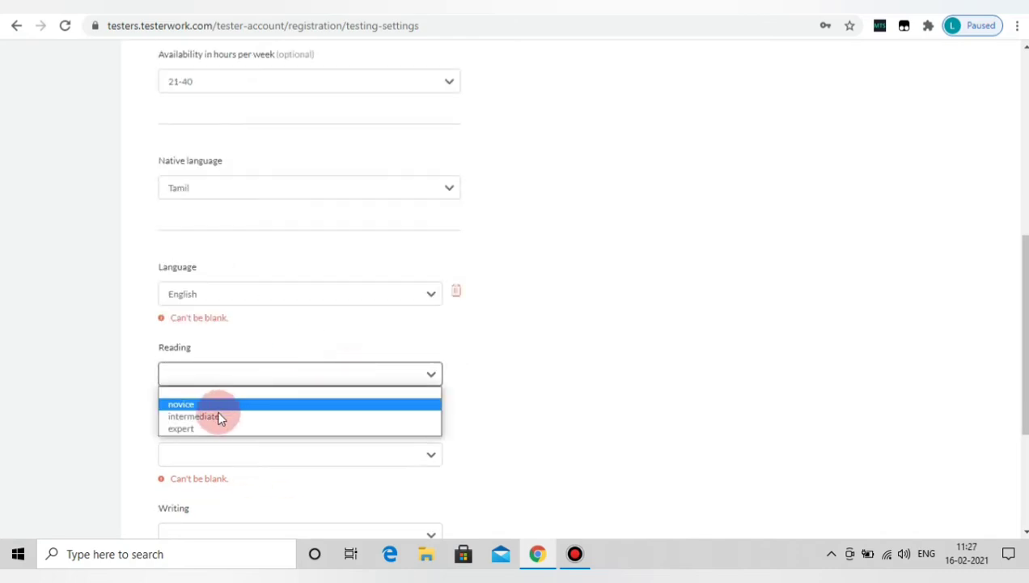
click(214, 418)
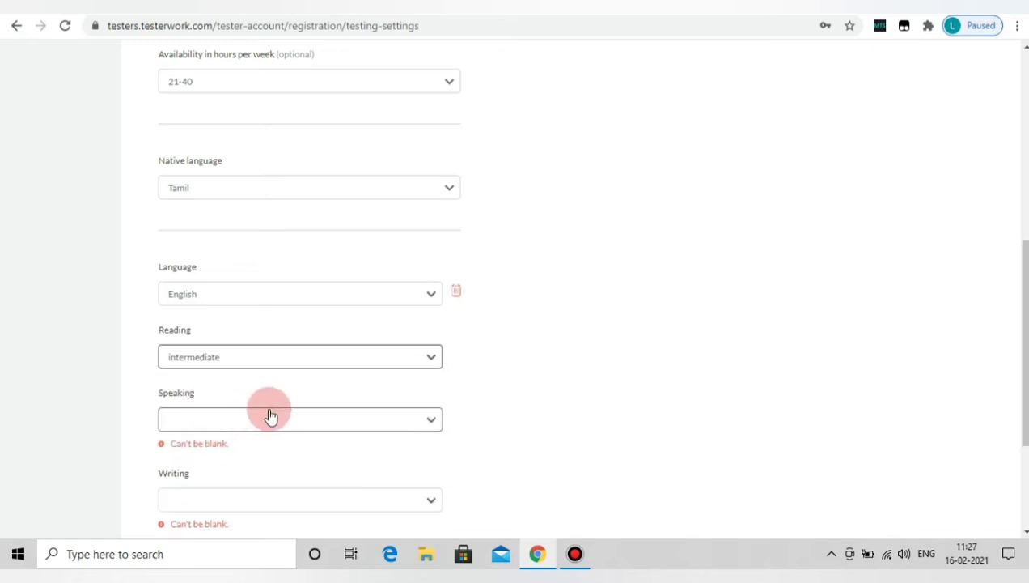
click(304, 422)
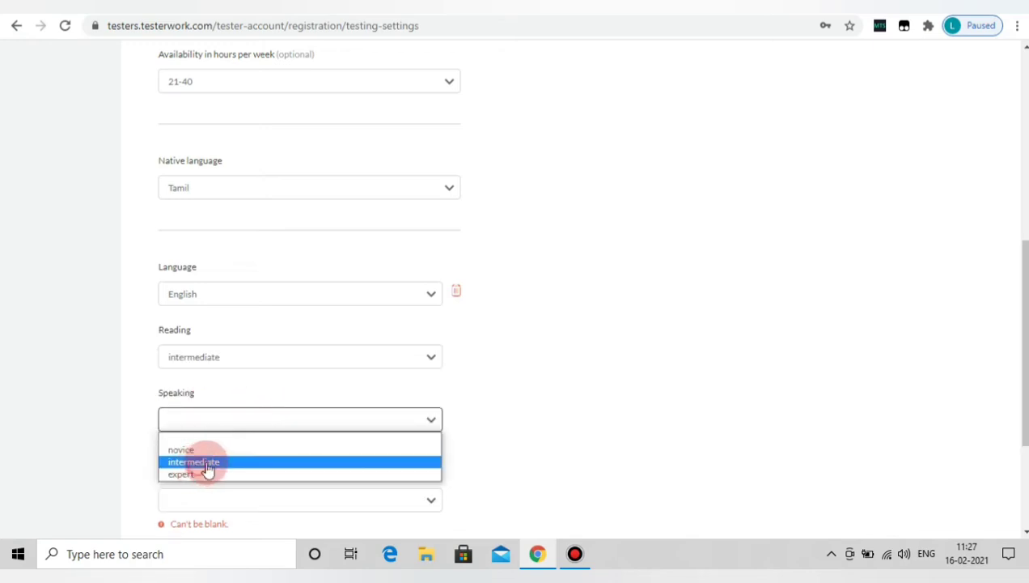
click(207, 463)
Change the English reading level to expert and set the writing level to expert.
click(293, 353)
click(201, 401)
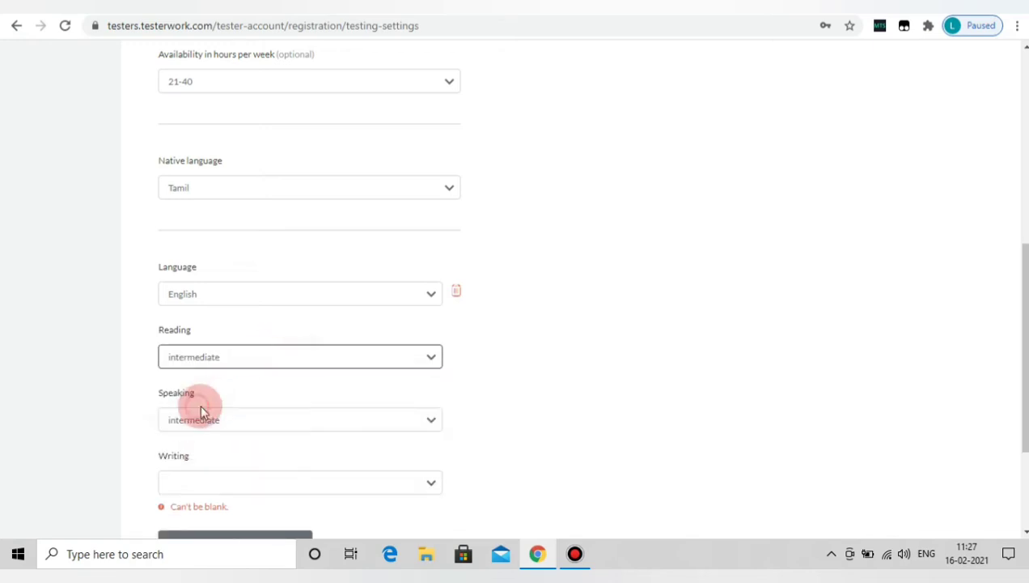
scroll(288, 402, down, 1)
click(292, 410)
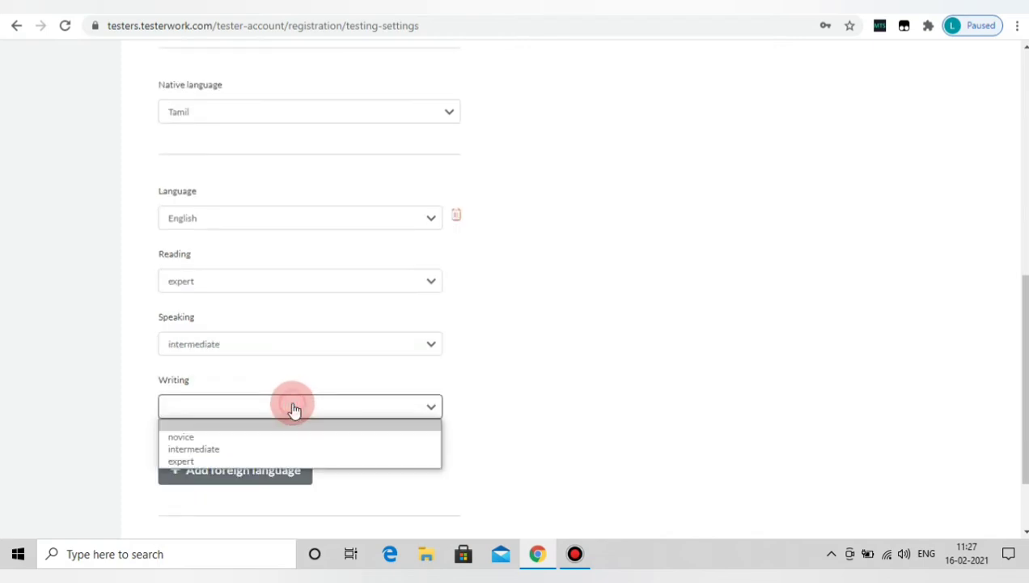
click(175, 458)
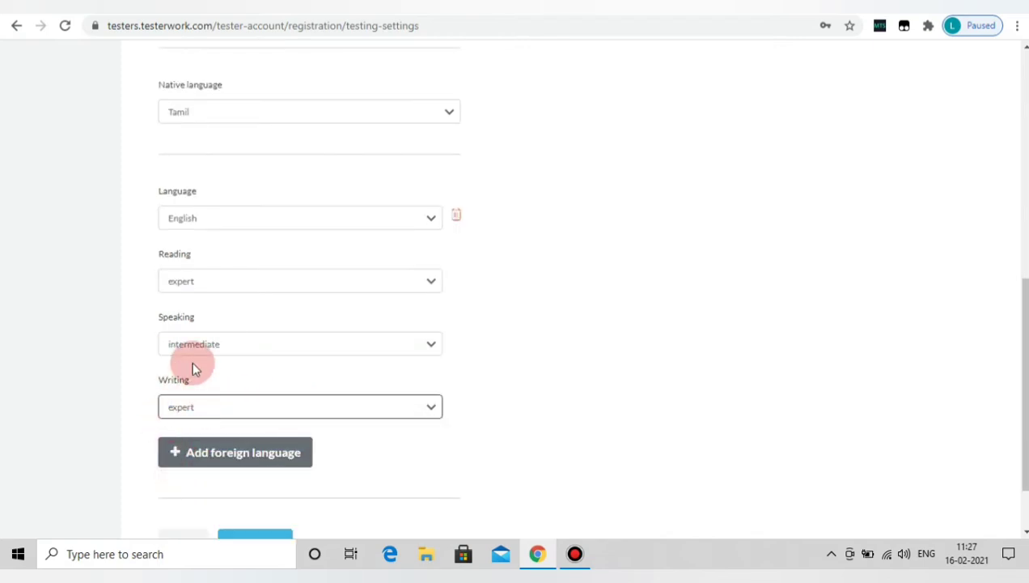
Enable availability for long term projects and continue to the Your Devices page in registration step 3.
scroll(193, 366, up, 3)
scroll(194, 259, up, 2)
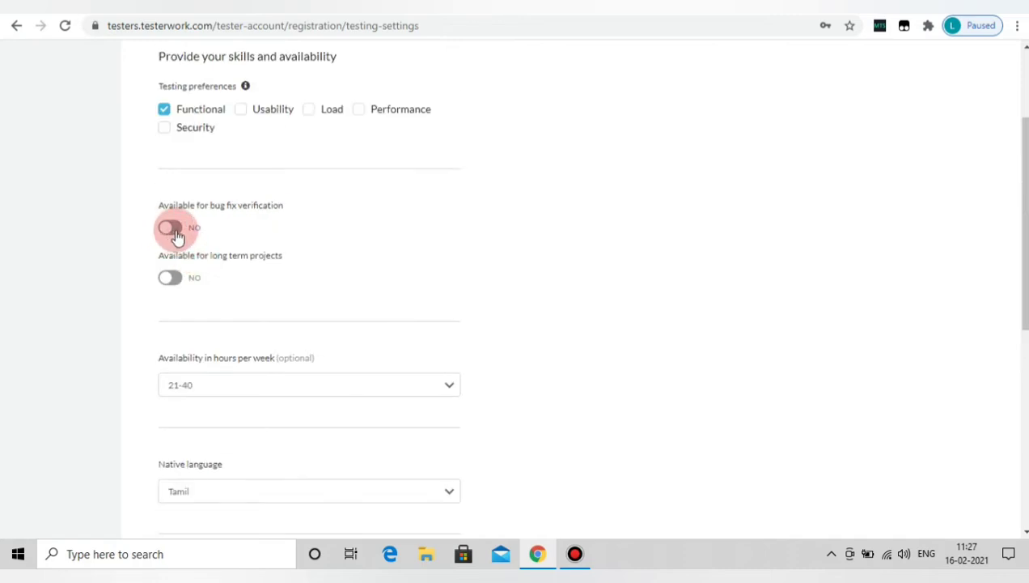
scroll(257, 280, down, 3)
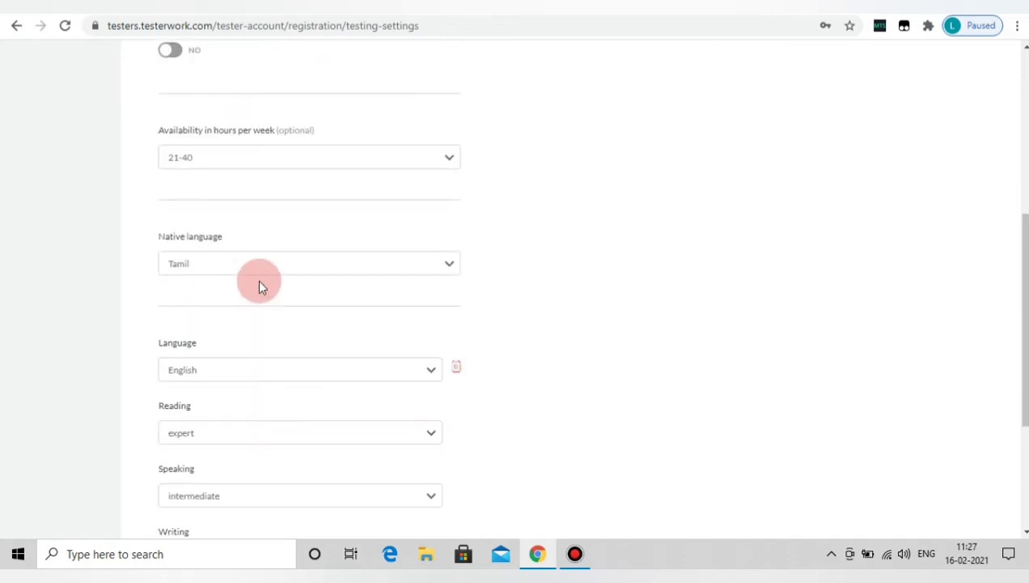
scroll(260, 284, up, 2)
click(170, 202)
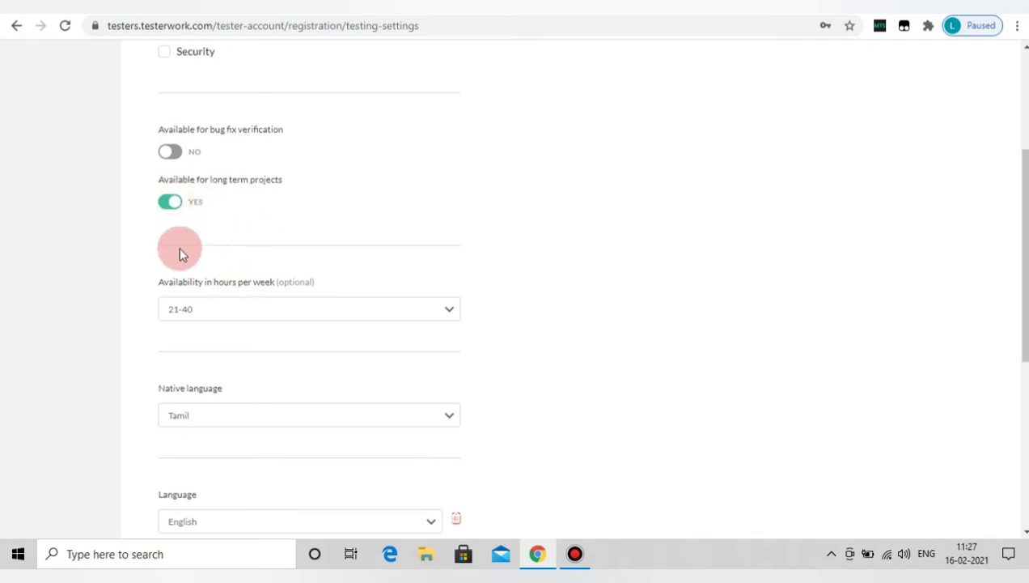
scroll(251, 243, down, 5)
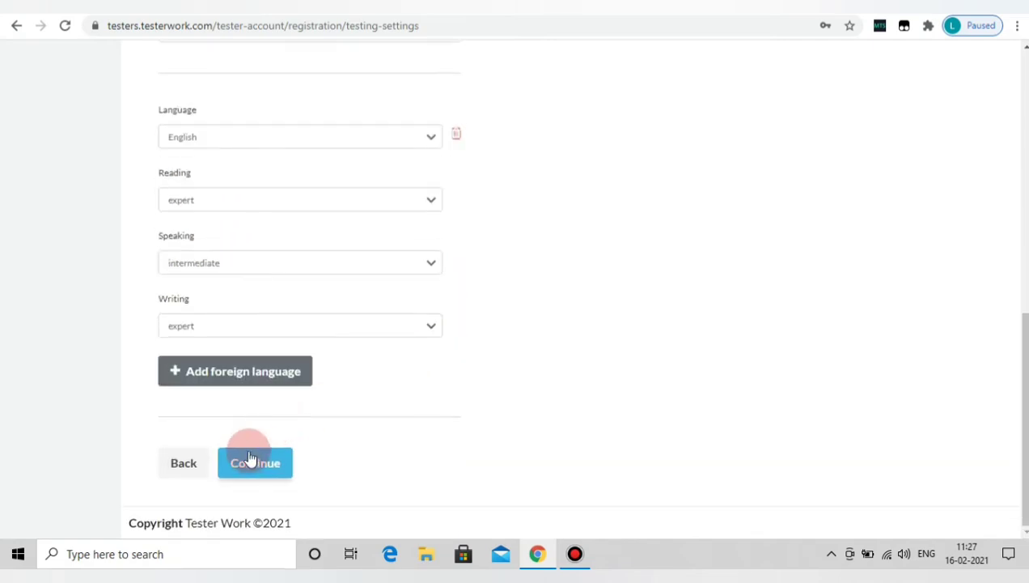
click(251, 468)
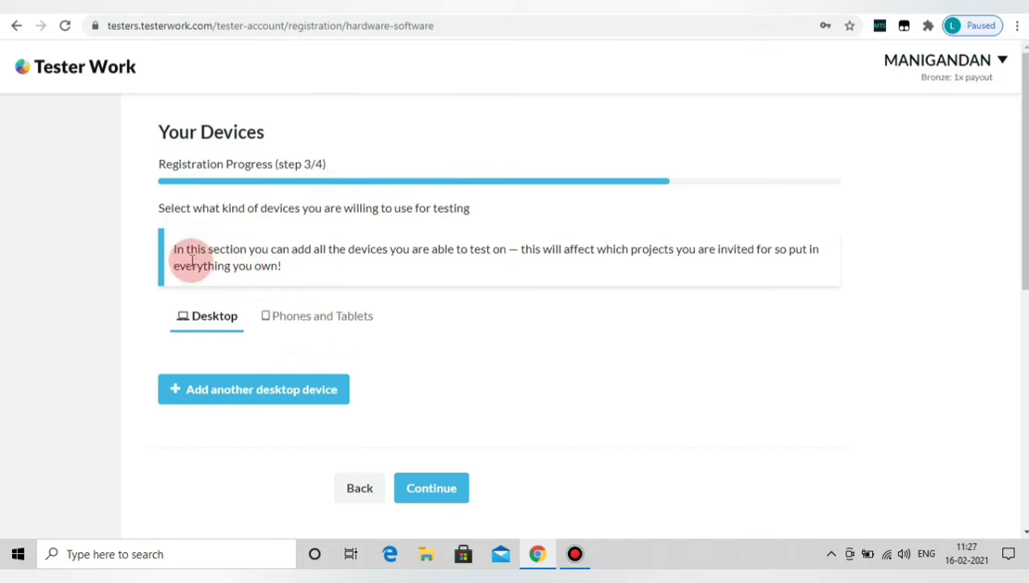
Read the note about adding devices and open a new device entry in the Phones and Tablets category.
drag(166, 251, 654, 273)
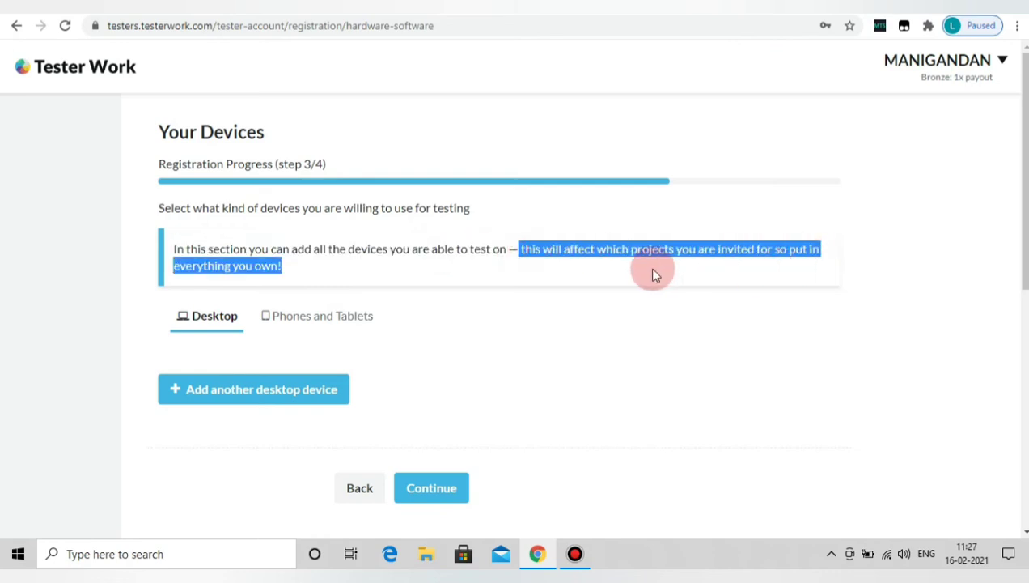
click(295, 321)
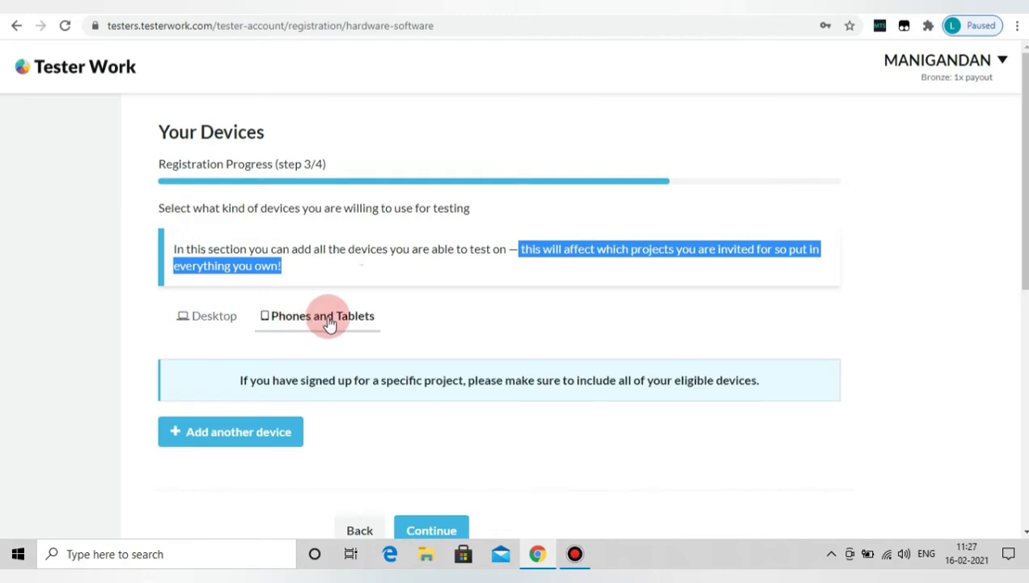
scroll(339, 332, down, 1)
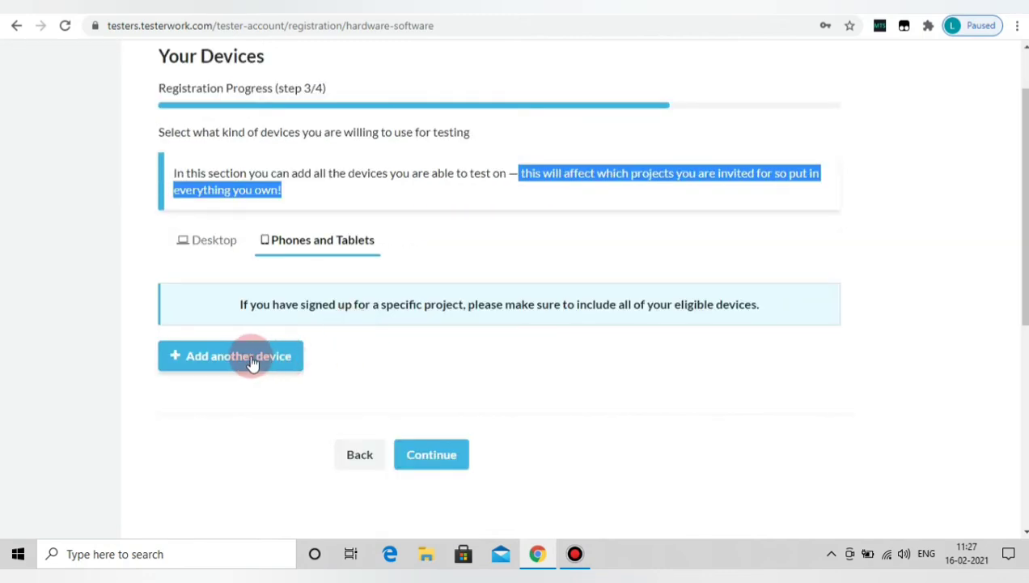
click(213, 242)
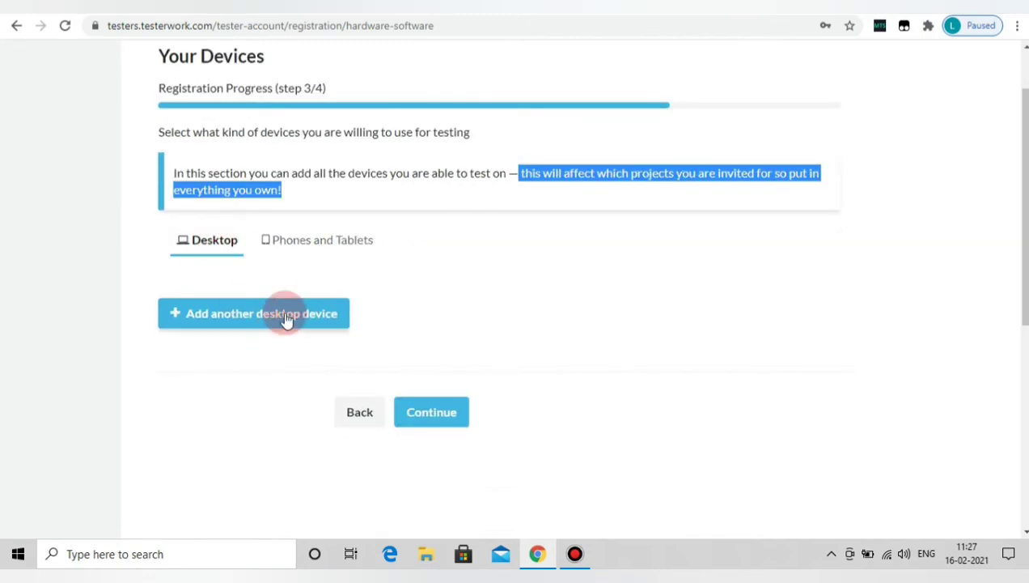
click(337, 250)
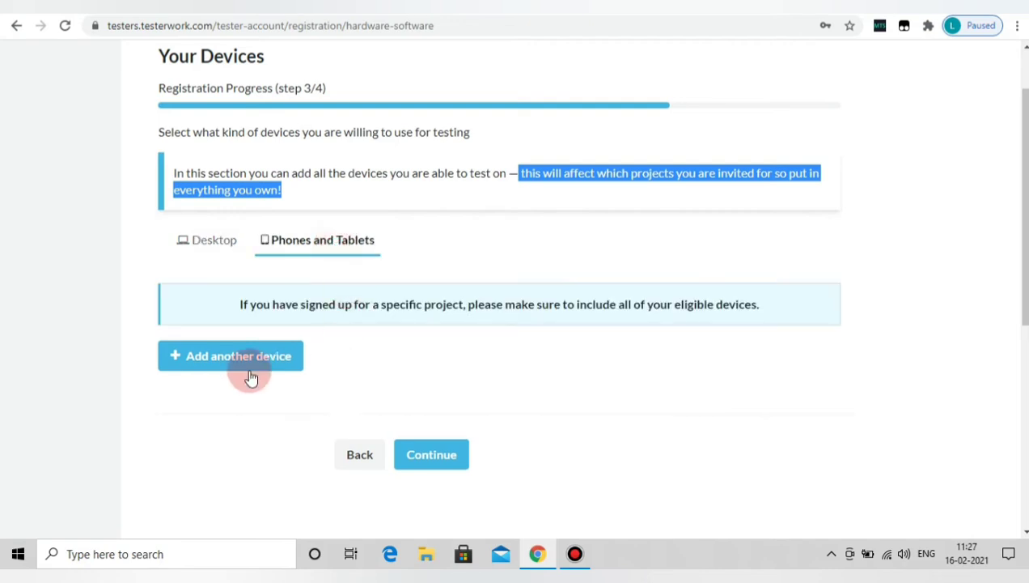
click(251, 360)
click(280, 374)
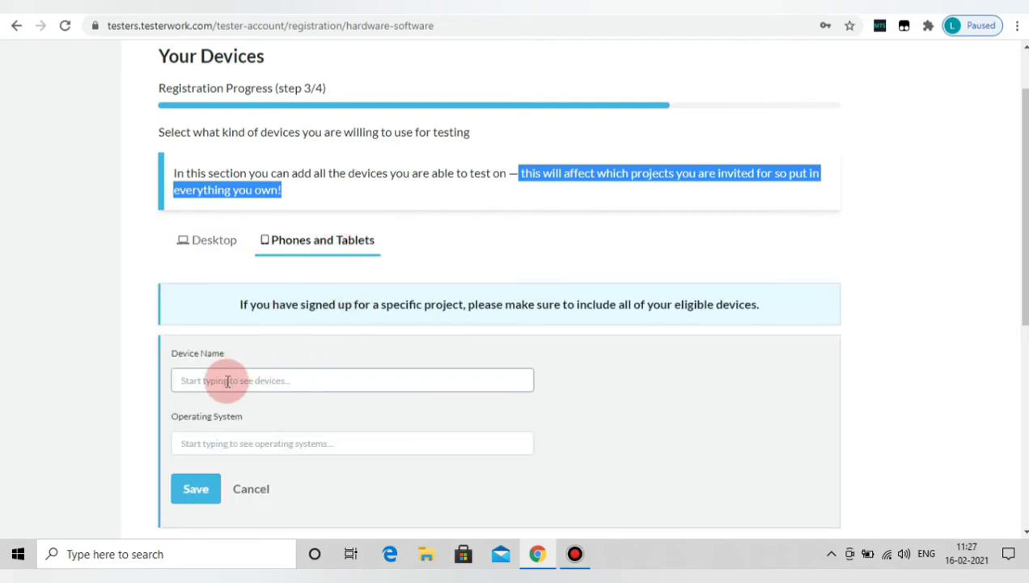
Try to find the mobile device by searching the device names for "smart phone" and "smartphone".
click(227, 380)
scroll(273, 381, down, 1)
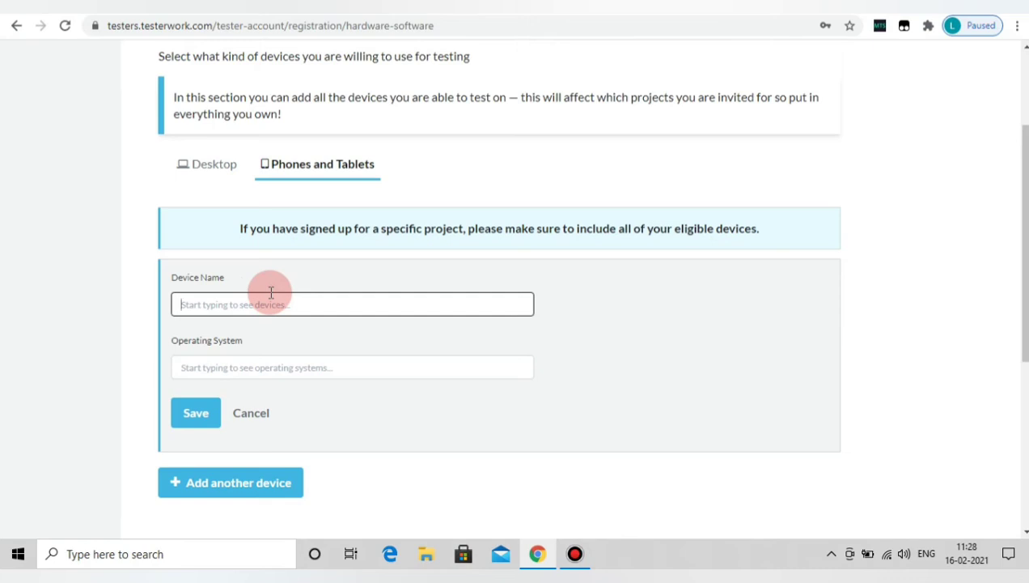
text(sm)
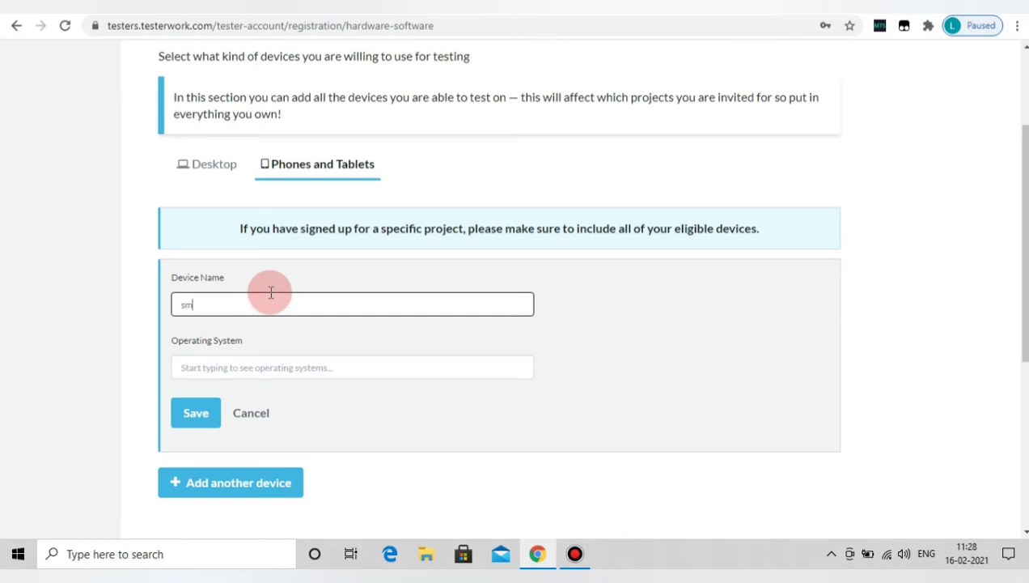
text(art phon)
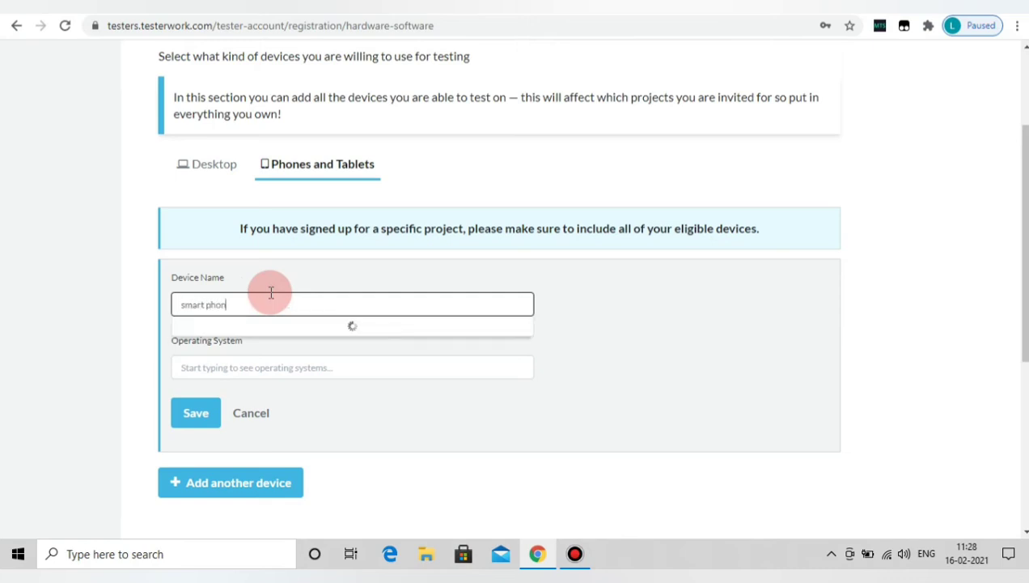
text(e)
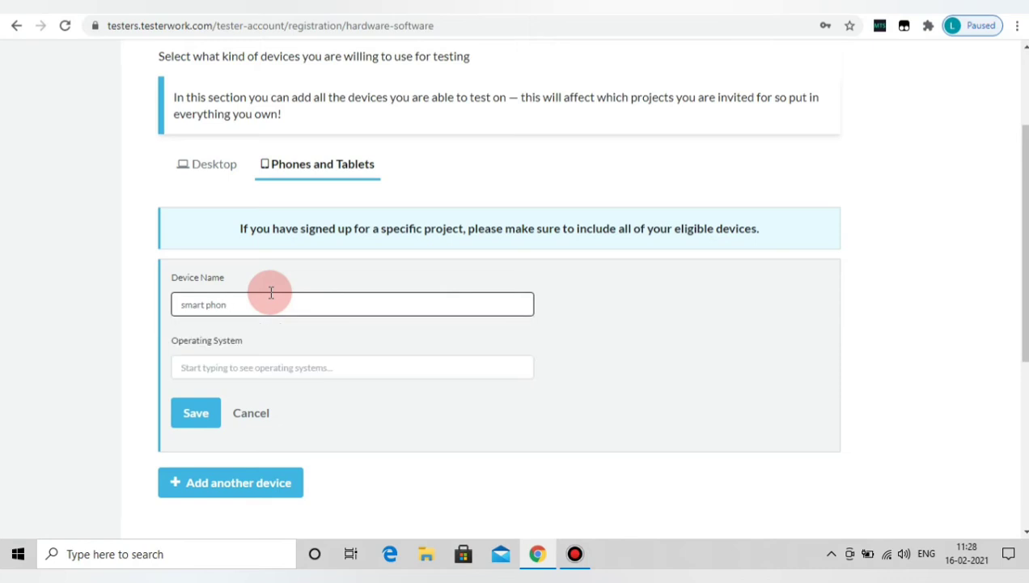
key(BackSpace)
key(BackSpace)
key(BackSpace)
text(phon)
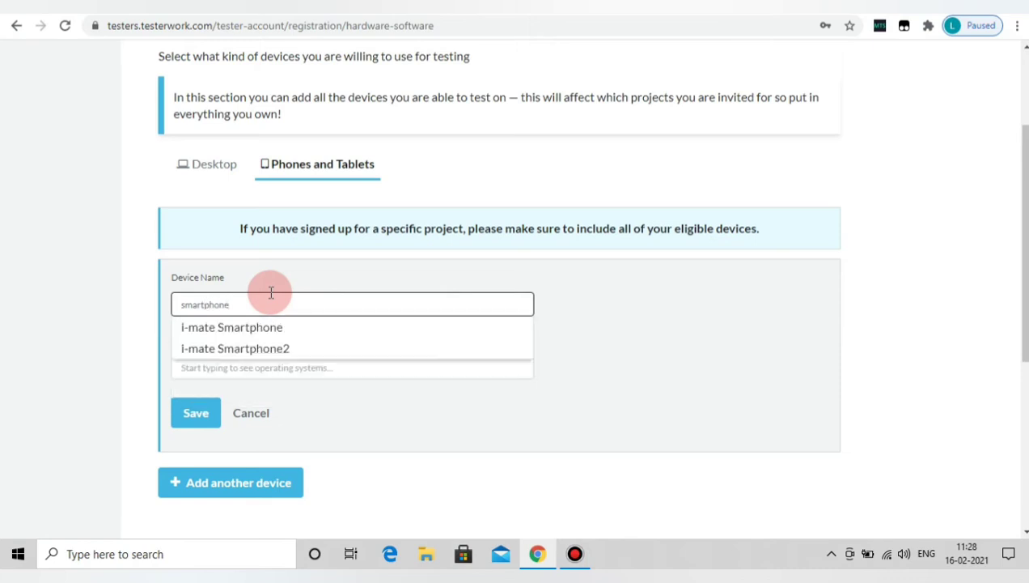
Replace the text in the Device Name search with "samsung".
key(BackSpace)
key(BackSpace)
key(BackSpace)
key(BackSpace)
key(BackSpace)
key(BackSpace)
key(BackSpace)
key(BackSpace)
key(BackSpace)
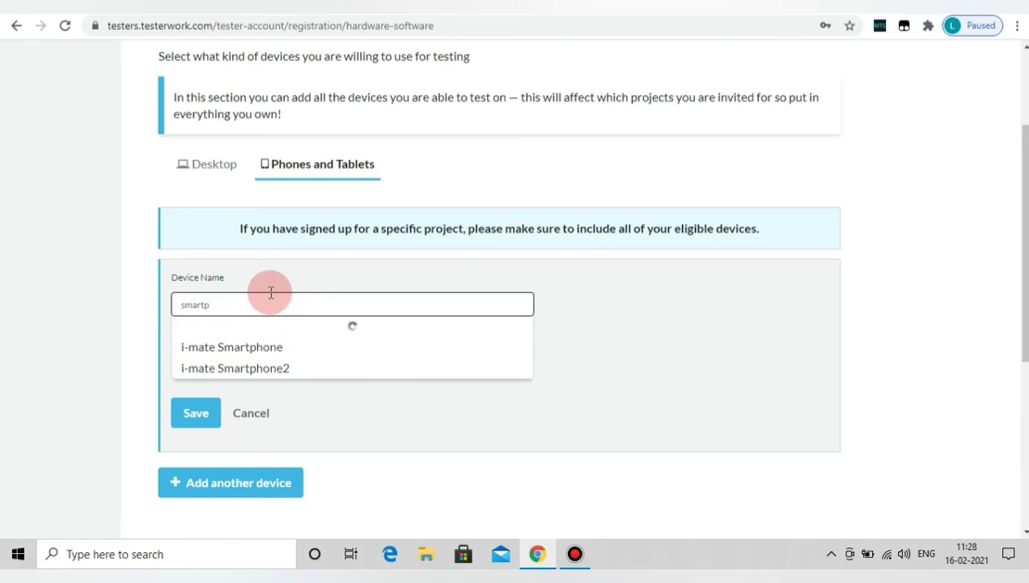
text(samsau)
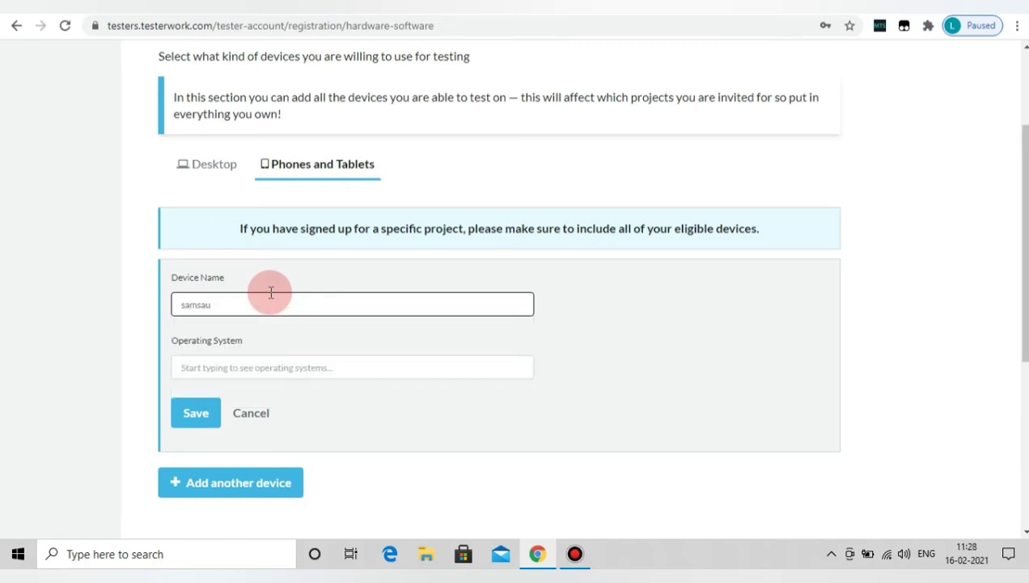
key(BackSpace)
key(BackSpace)
text(ung)
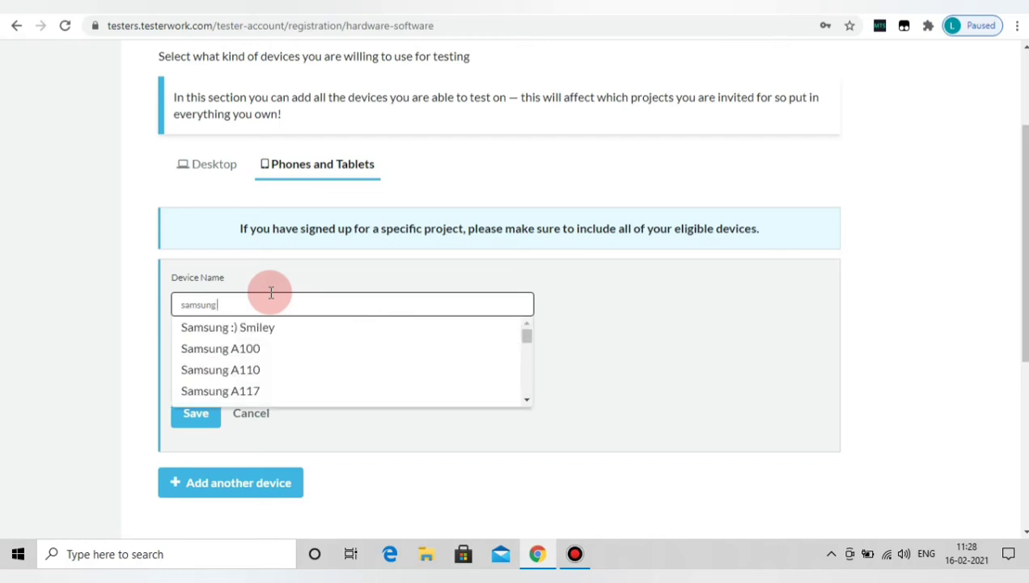
Try narrowing the Samsung model search with "m", and choose Samsung :) Smiley as the device name.
text( m)
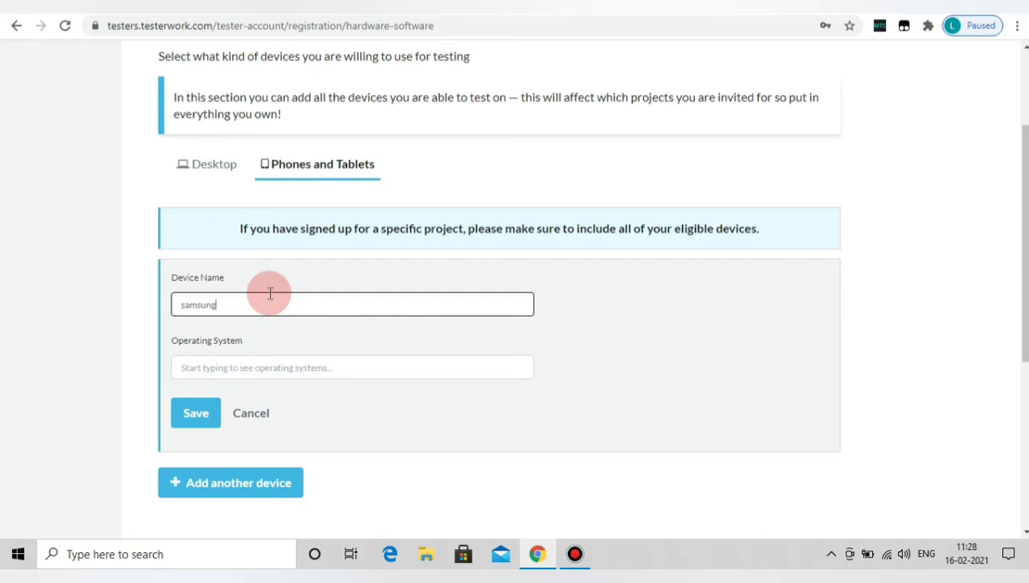
text(m)
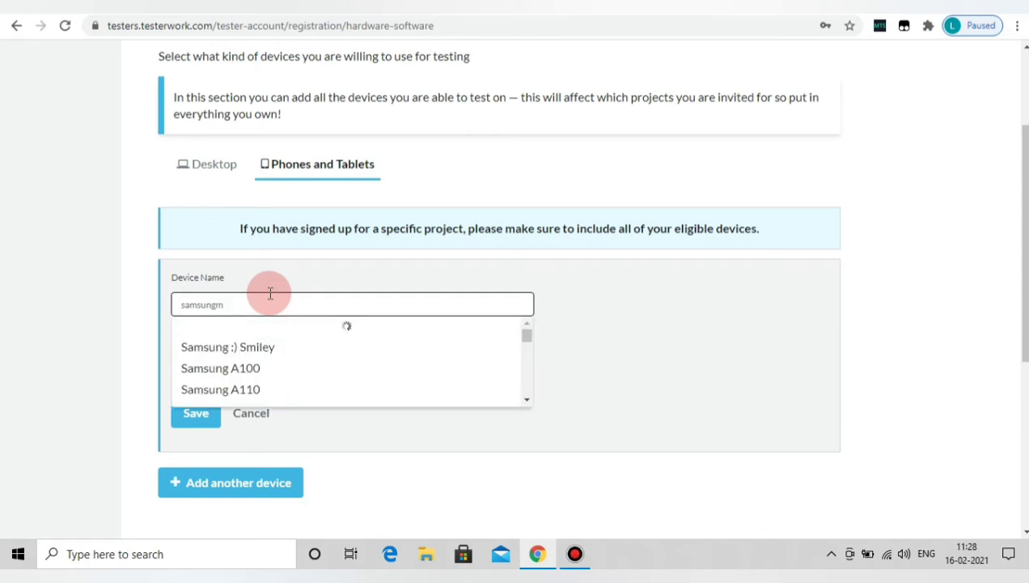
text(ax)
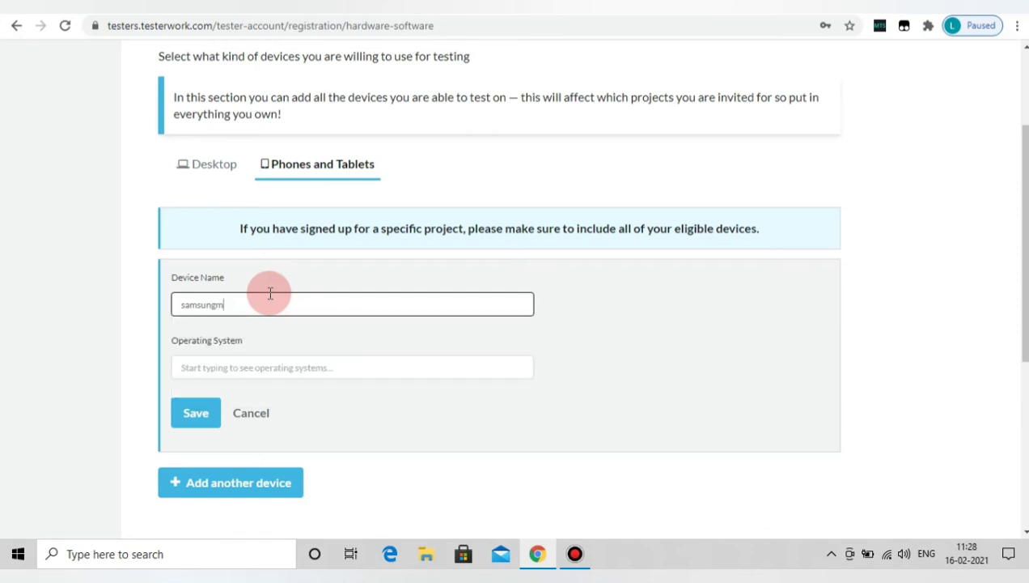
key(BackSpace)
click(247, 334)
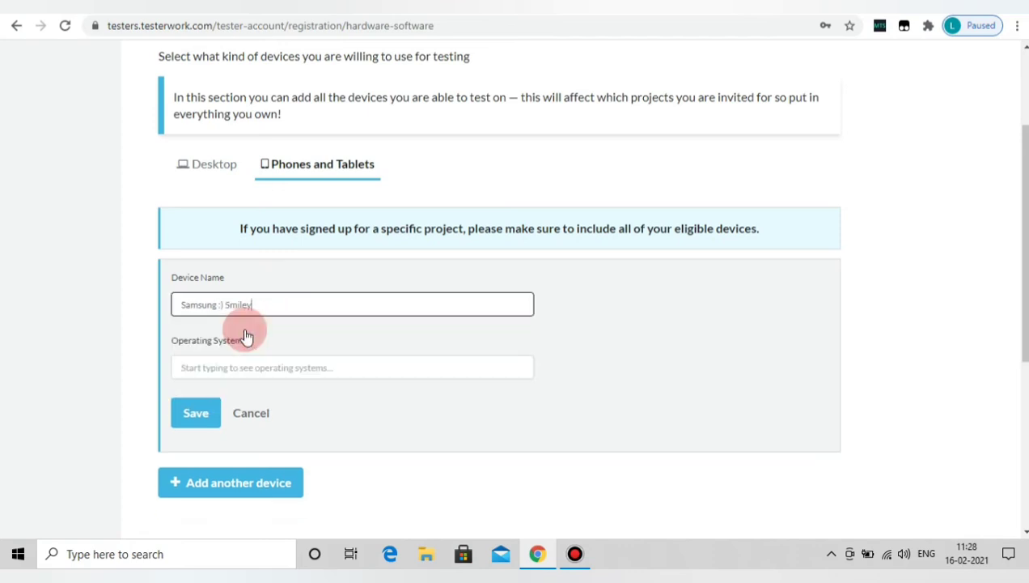
Set the phone's operating system to Android 6.0 Marshmallow and save the device entry.
click(232, 372)
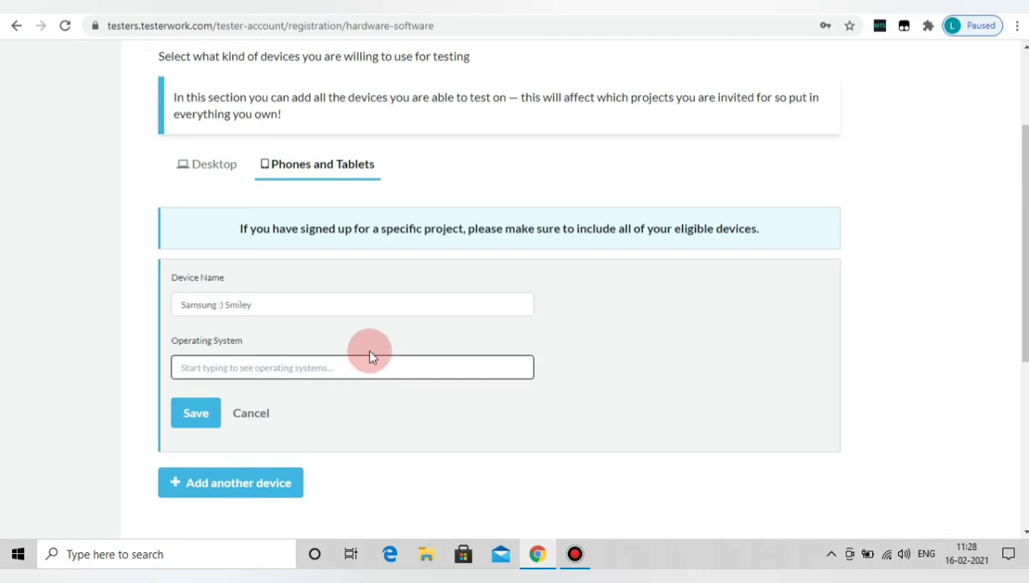
text(android 6)
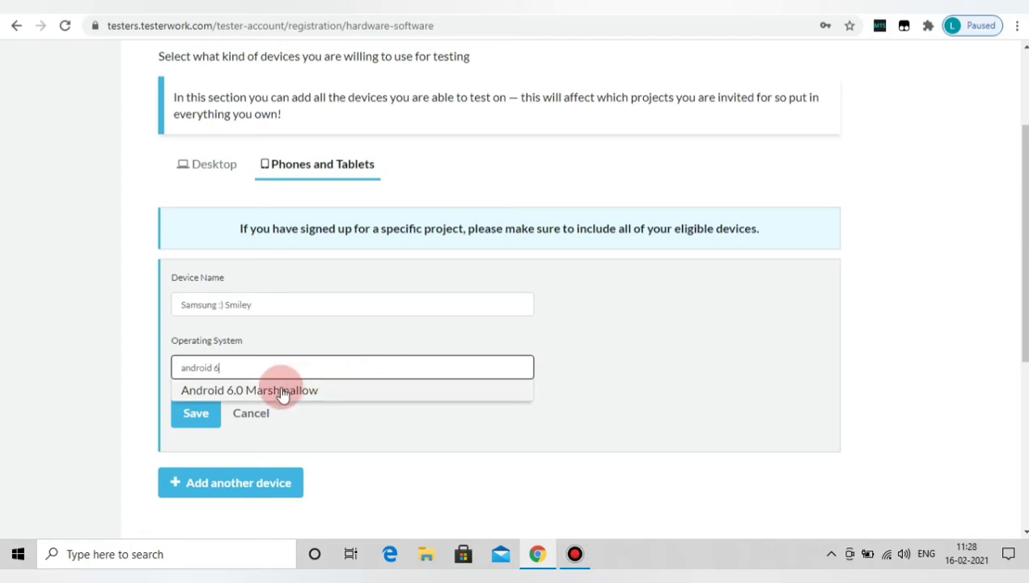
click(280, 393)
click(194, 415)
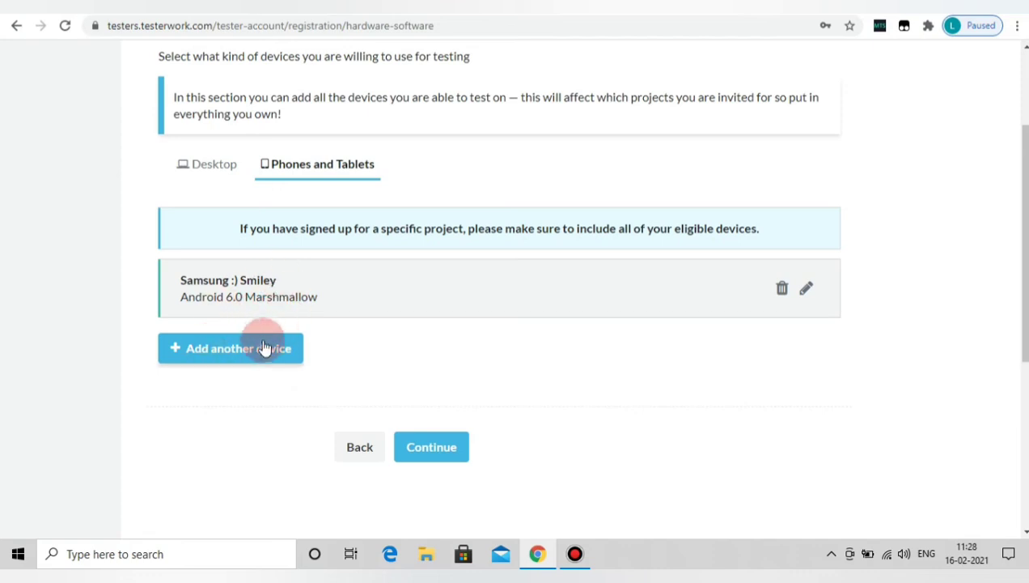
Add and save a Windows 10 desktop device, and continue to the GAT Community Test in registration step 4.
click(217, 173)
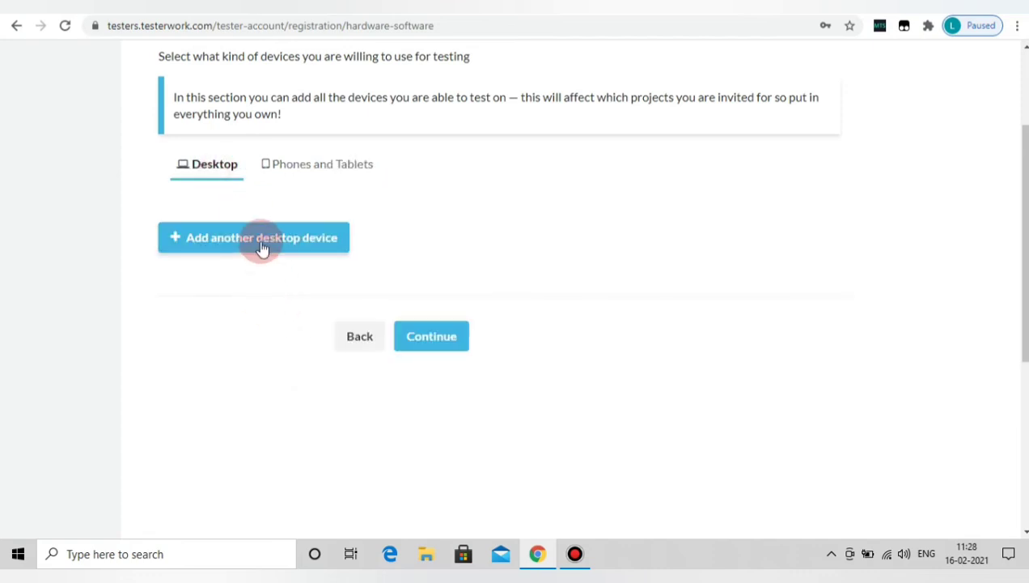
click(259, 246)
click(275, 257)
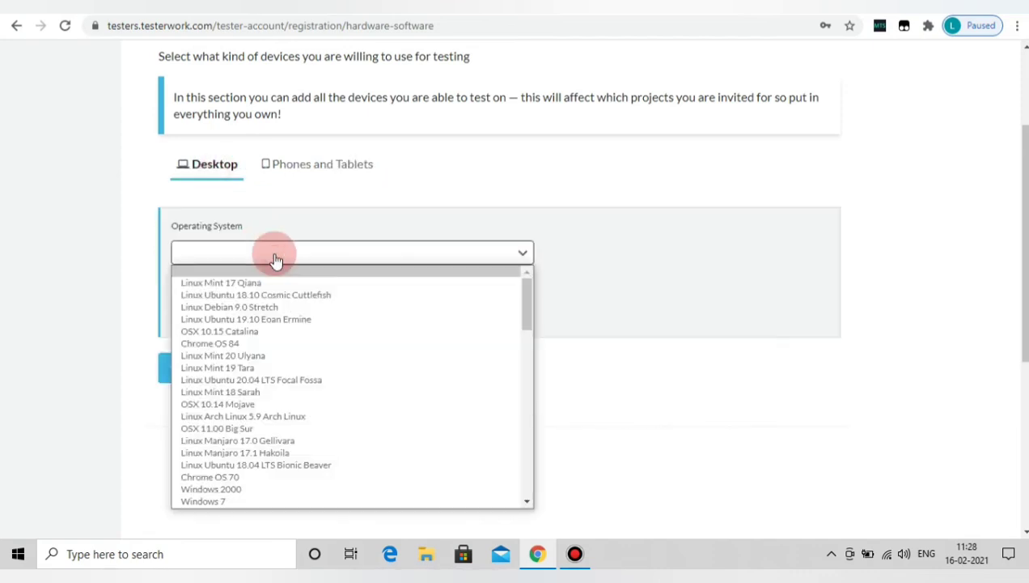
scroll(230, 482, down, 2)
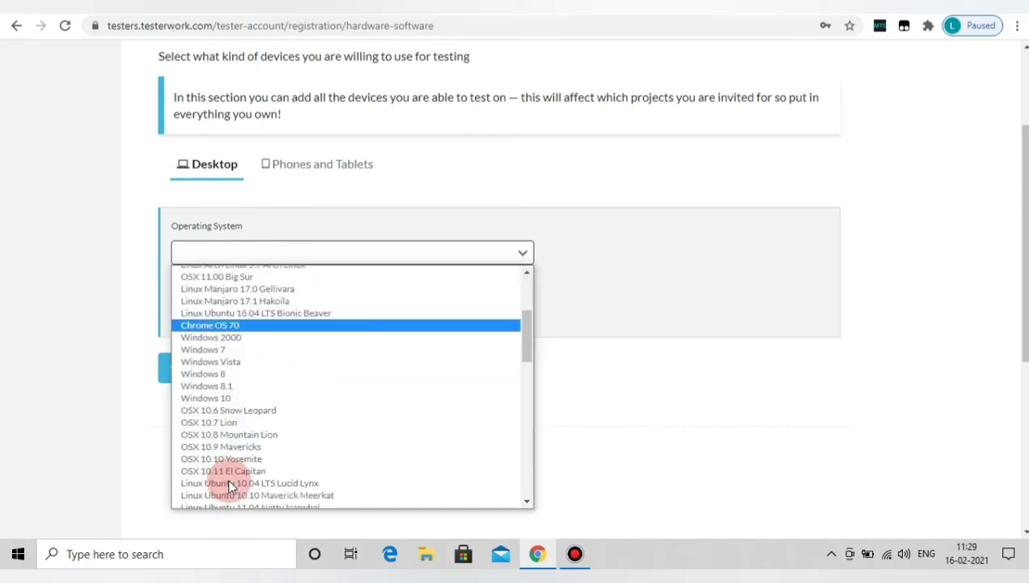
click(230, 398)
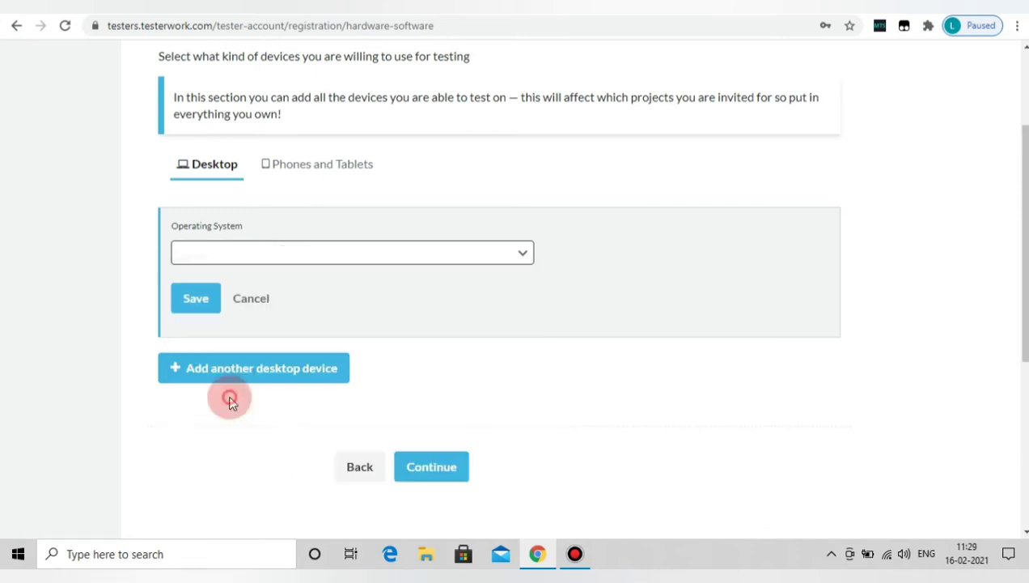
click(194, 321)
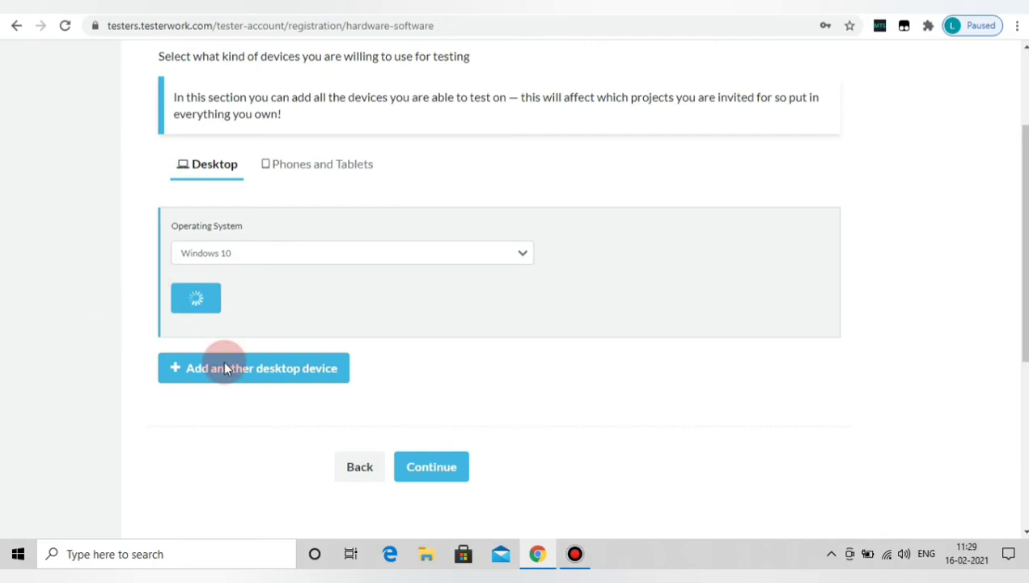
scroll(296, 320, up, 2)
scroll(356, 348, down, 1)
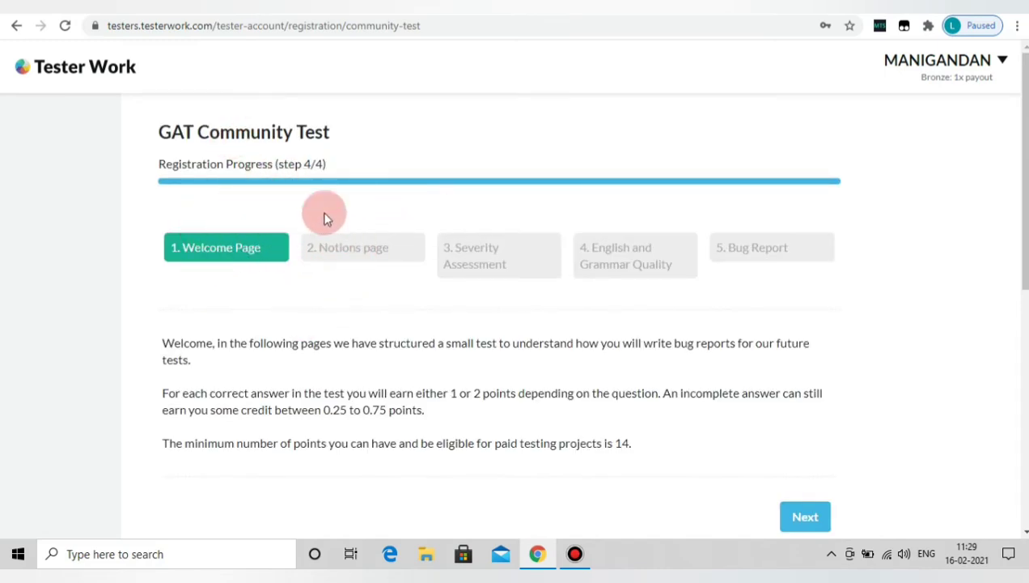
Read the Welcome Page's explanation of the test, scoring and minimum points, and continue to the Notions page.
scroll(283, 304, down, 1)
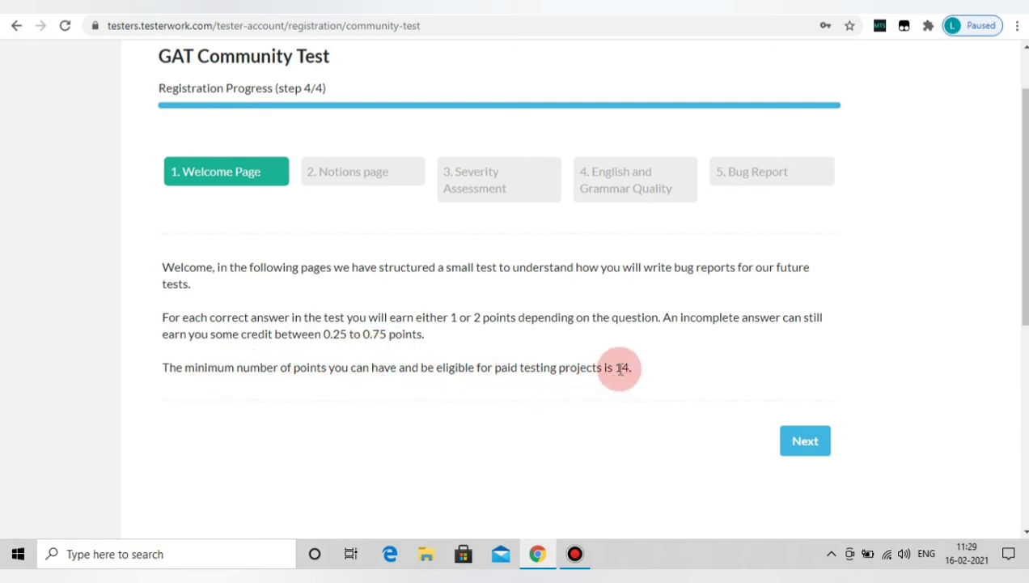
drag(618, 369, 626, 369)
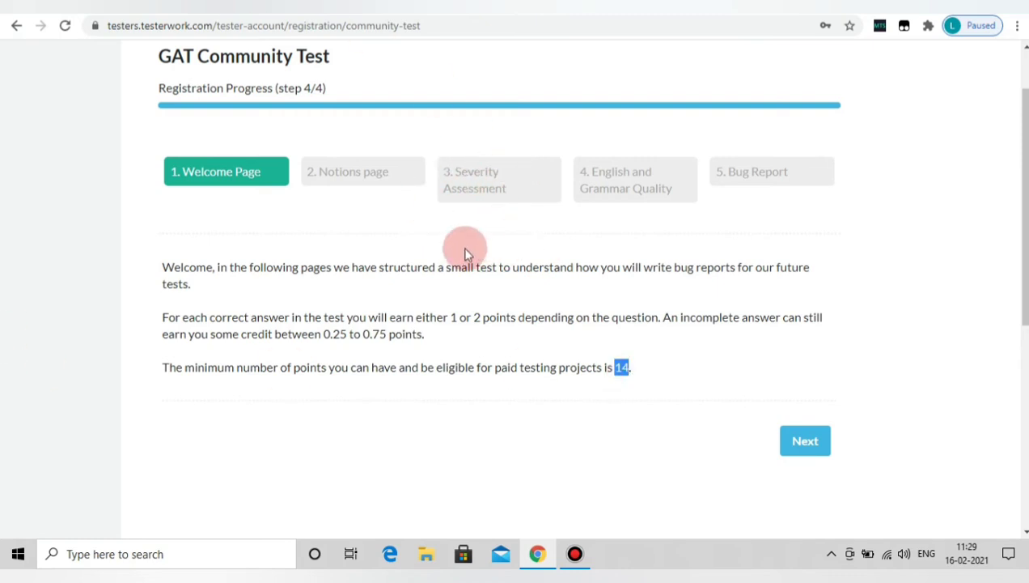
scroll(467, 292, up, 1)
scroll(467, 292, down, 1)
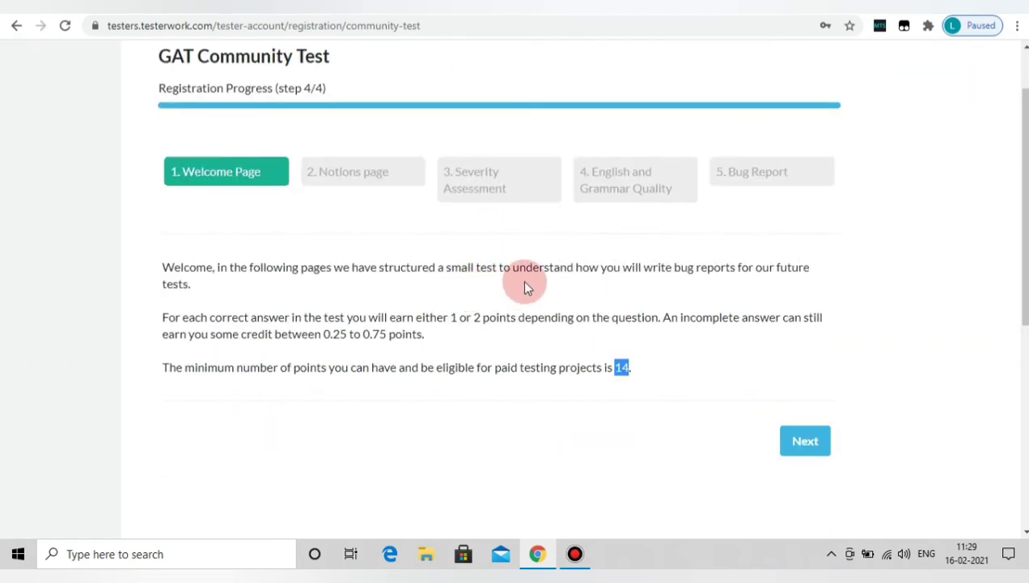
scroll(558, 271, up, 1)
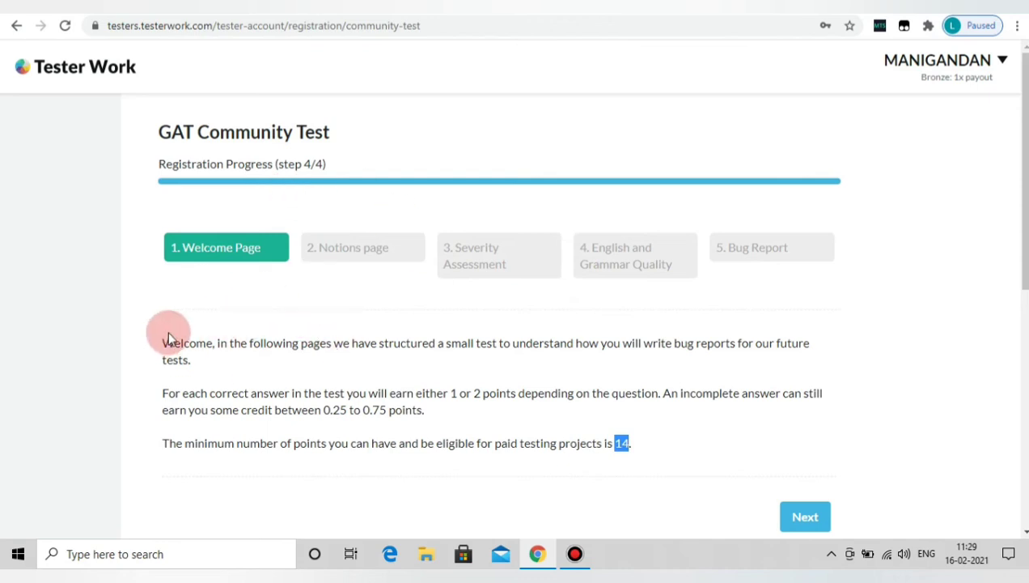
drag(163, 343, 581, 374)
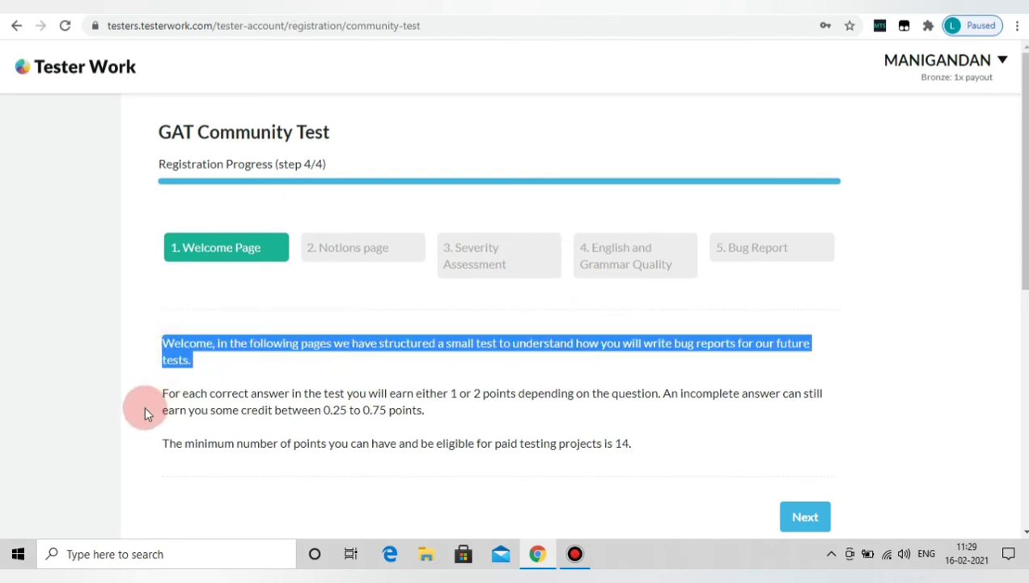
drag(170, 394, 164, 442)
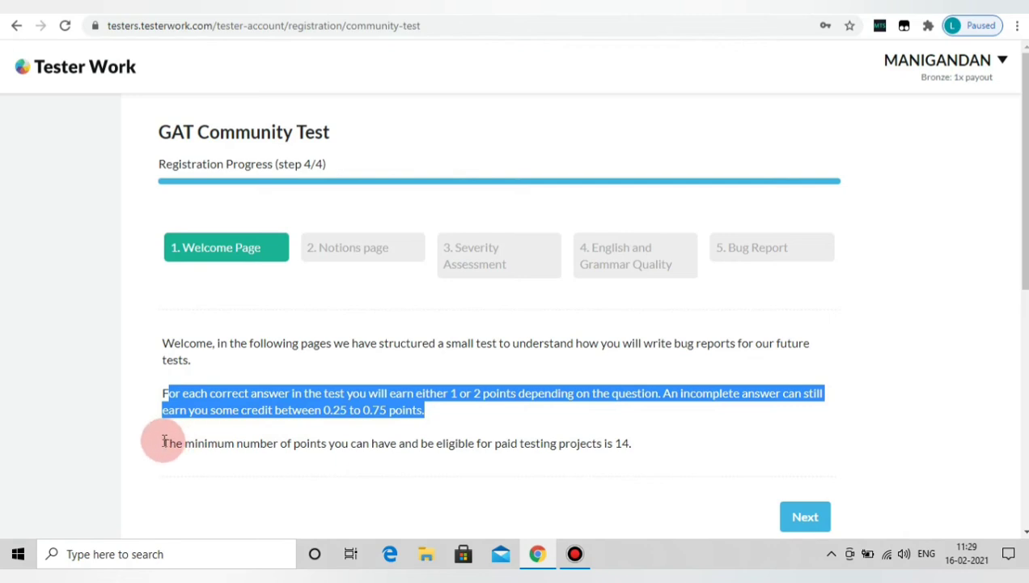
click(664, 419)
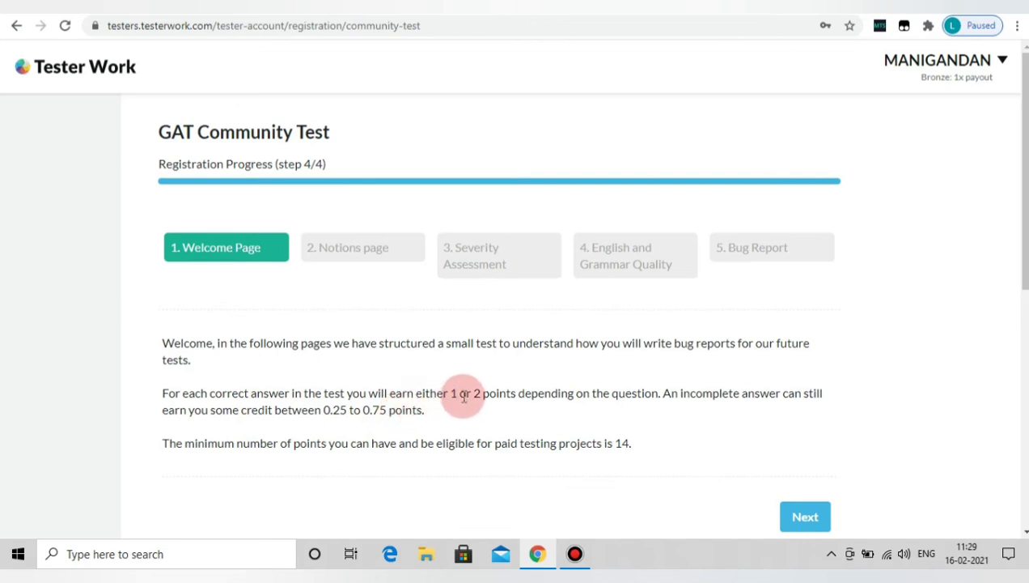
drag(314, 394, 541, 394)
scroll(742, 480, down, 1)
click(802, 445)
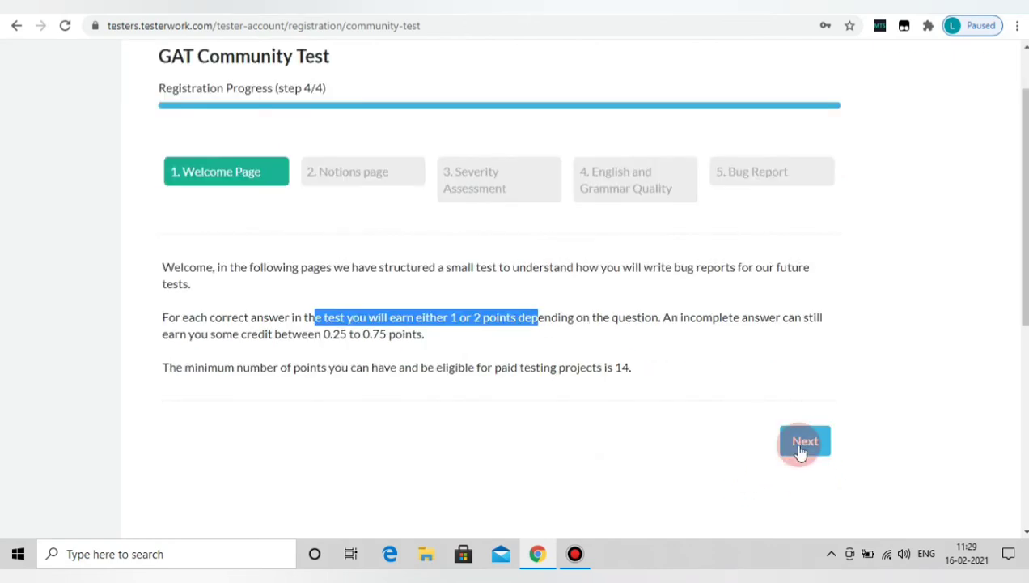
scroll(356, 307, down, 2)
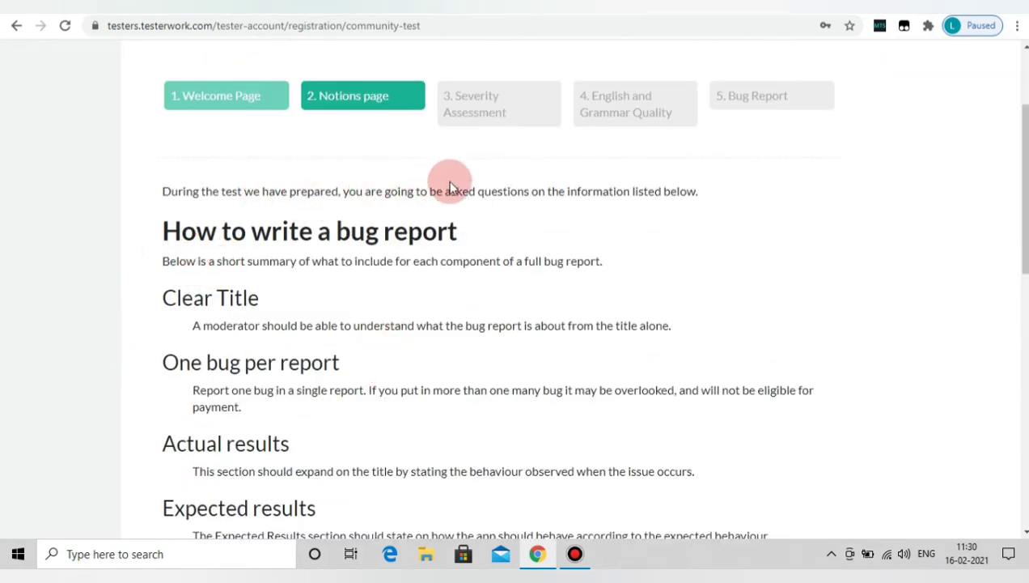
click(577, 557)
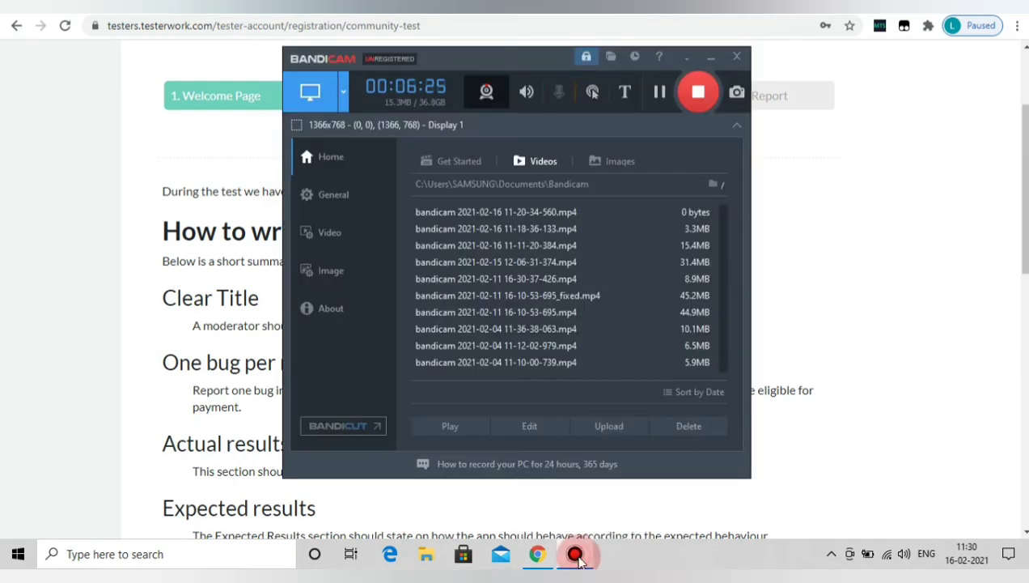
click(805, 305)
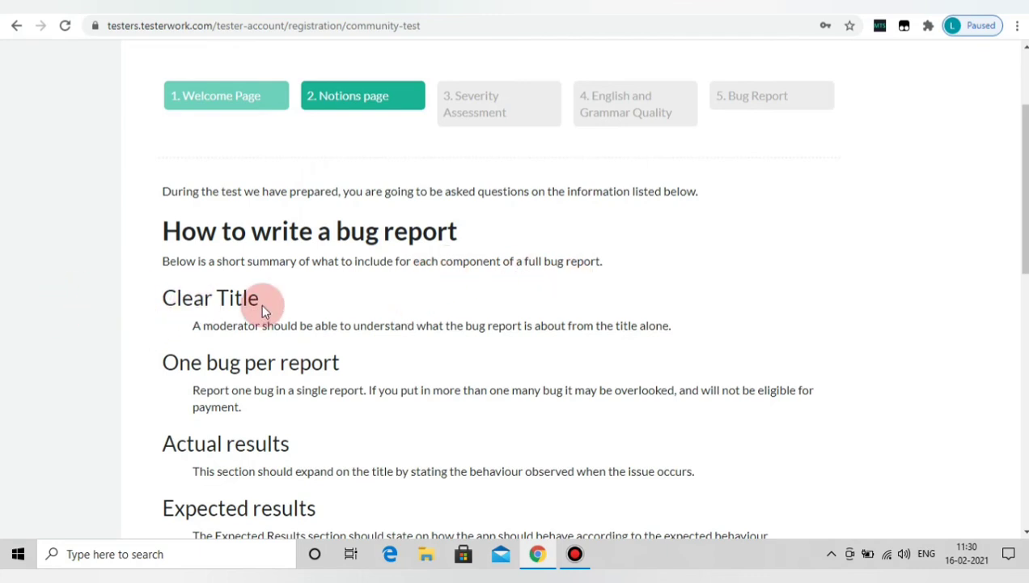
click(575, 555)
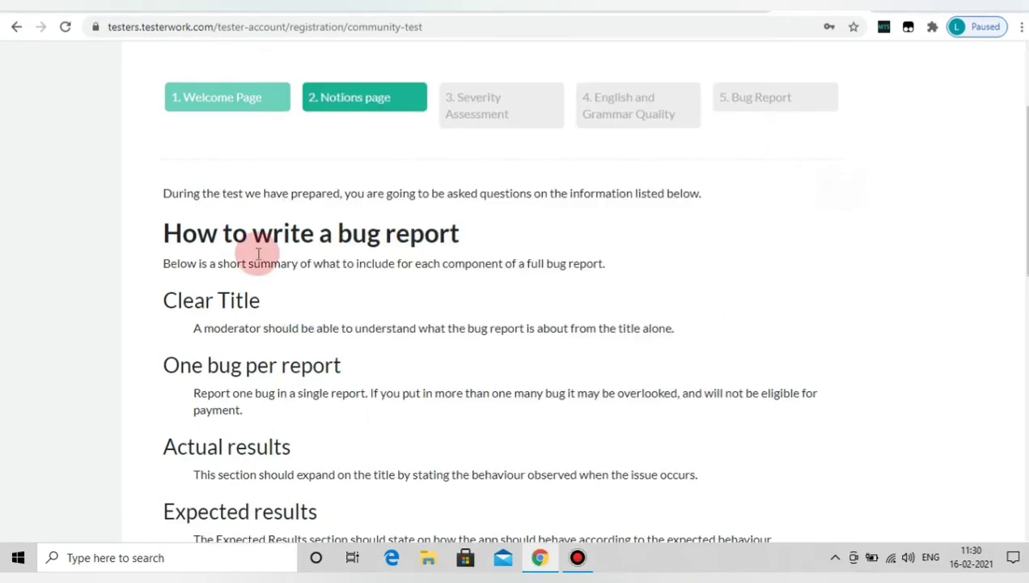
Read the bug report guidelines, including the severity categories, and continue to the Severity Assessment page.
scroll(243, 284, down, 1)
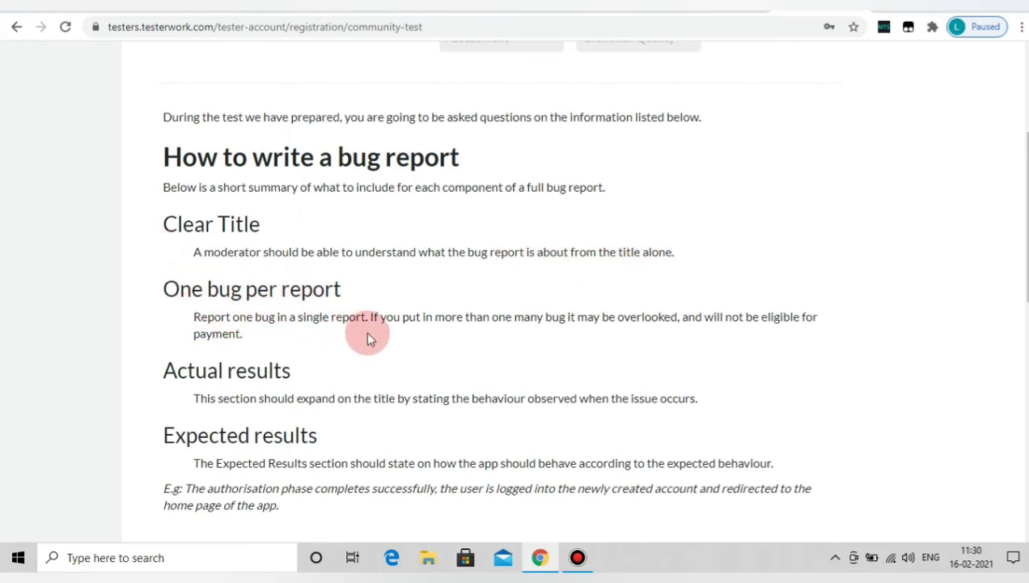
scroll(257, 344, down, 3)
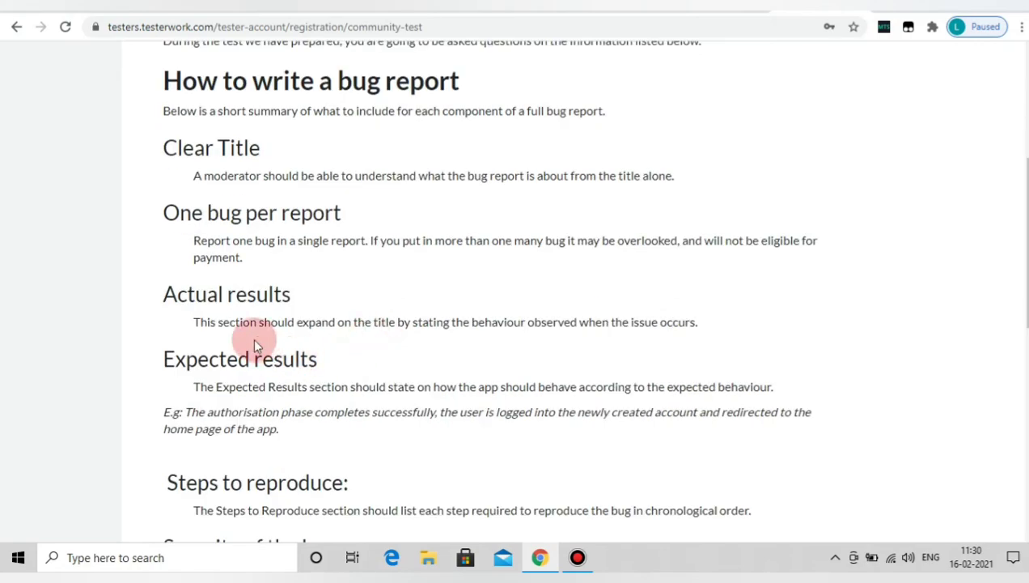
scroll(252, 285, down, 2)
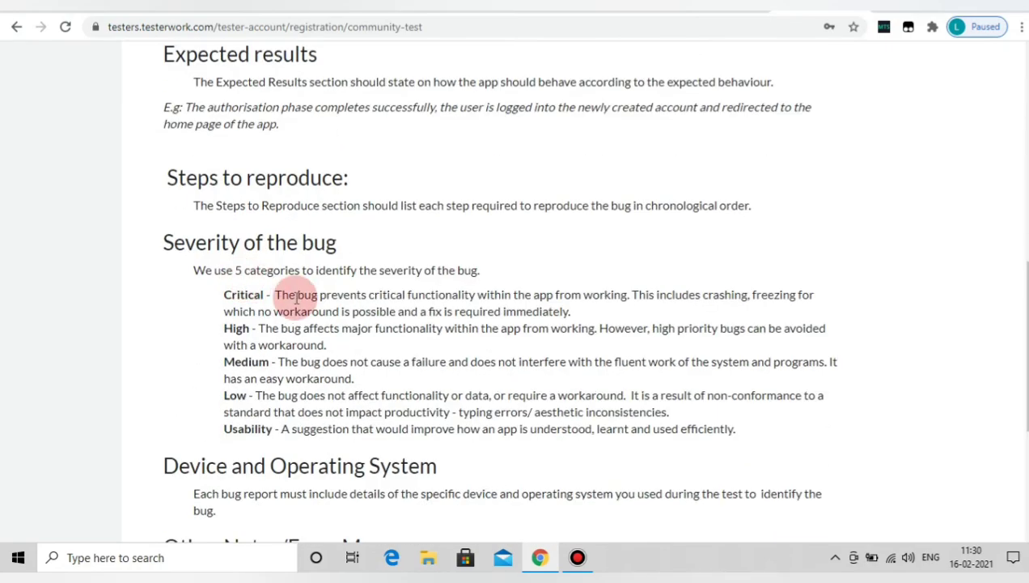
scroll(291, 293, up, 3)
scroll(293, 301, down, 1)
scroll(296, 302, down, 5)
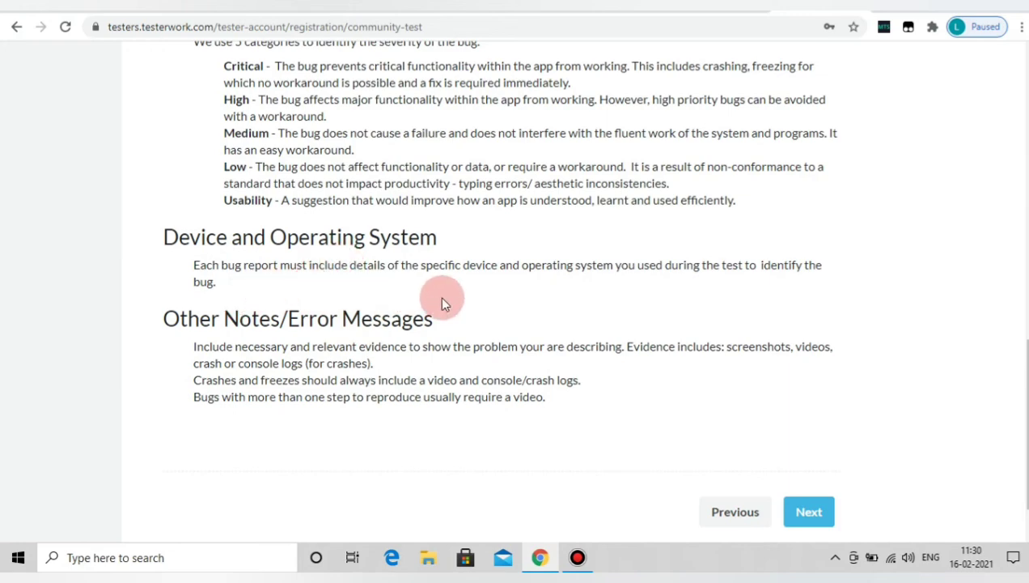
click(807, 512)
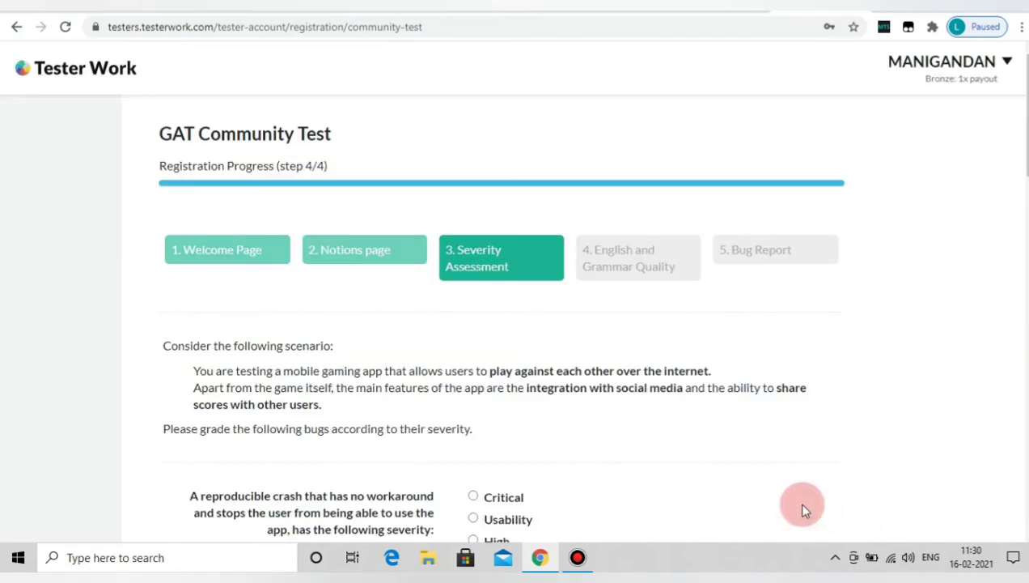
Read the mobile gaming app scenario and grade the reproducible crash without a workaround as Usability.
scroll(505, 341, down, 1)
scroll(303, 237, down, 1)
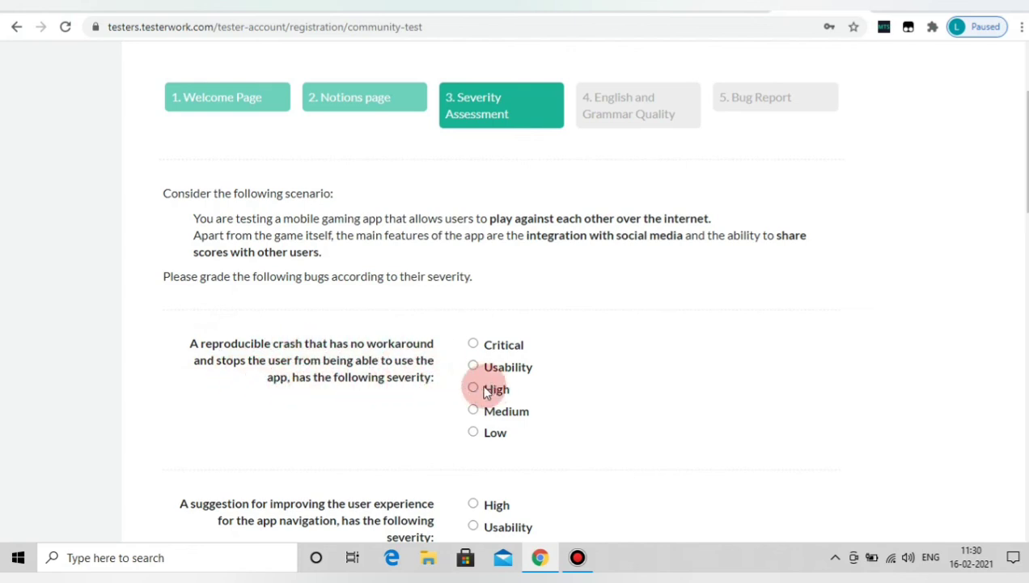
scroll(473, 369, down, 3)
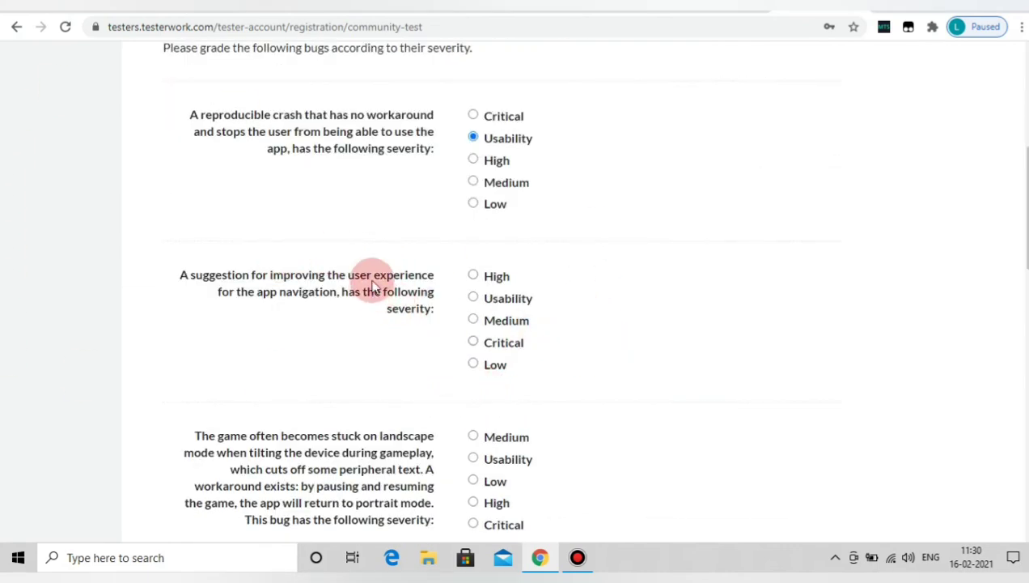
Grade the suggestion for improving the app navigation's user experience as Critical and look through the remaining severity questions.
click(476, 343)
scroll(501, 305, down, 8)
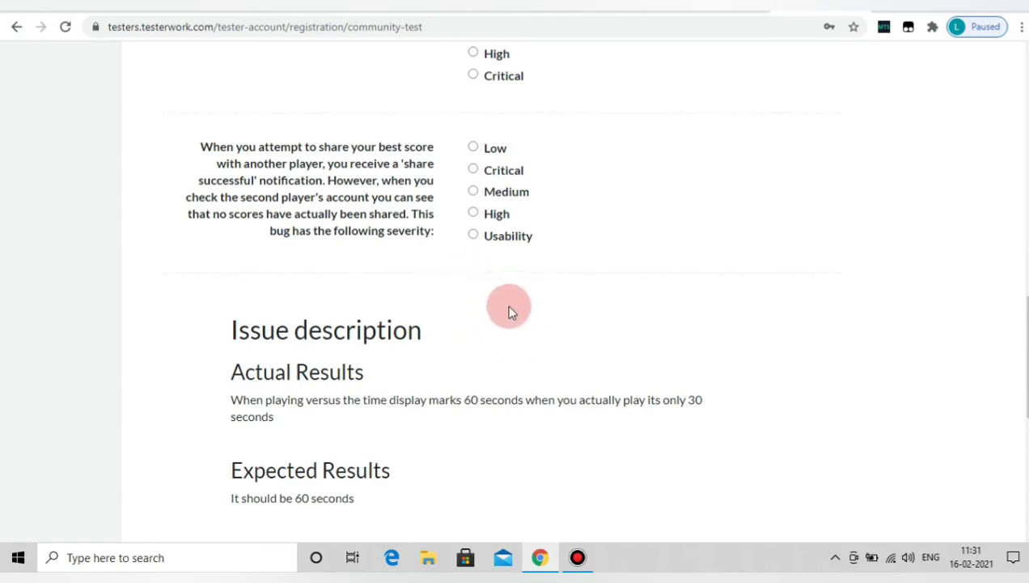
scroll(508, 304, up, 4)
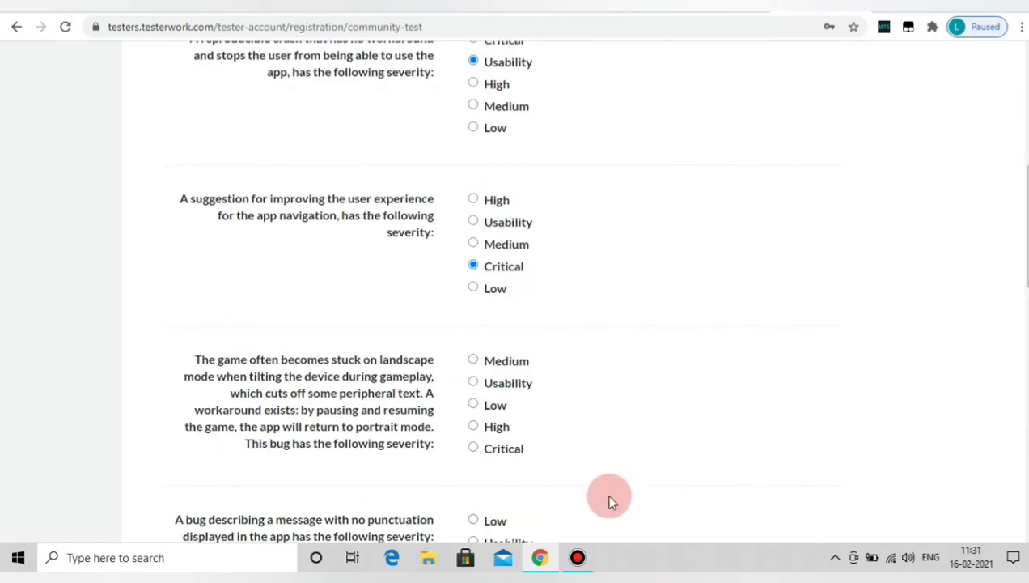
click(577, 558)
click(662, 95)
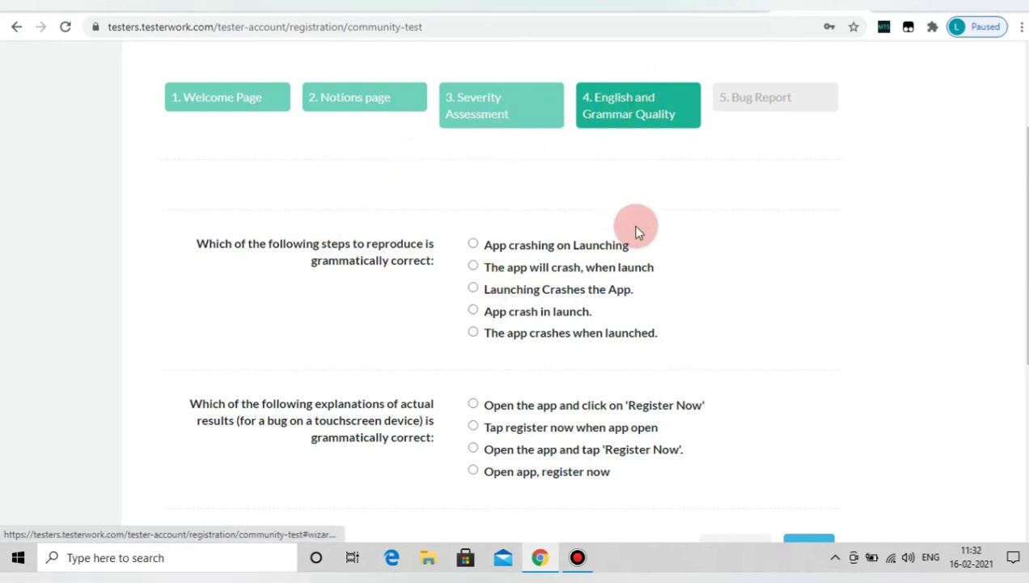
Answer the grammar questions with "The app will crash, when launch" and "Open the app and click on 'Register Now'", and continue to the Bug Report page.
scroll(615, 234, down, 2)
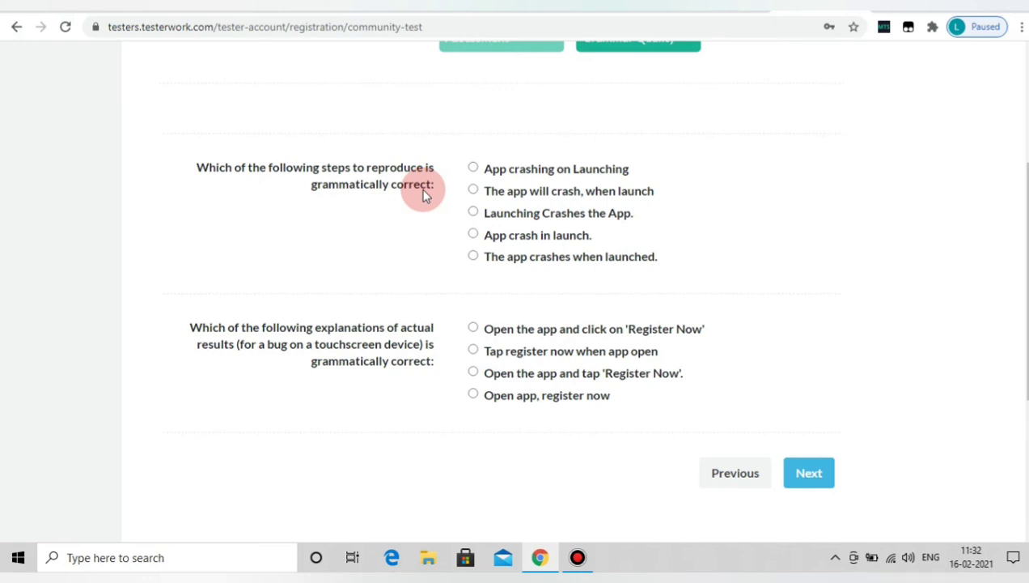
scroll(433, 195, up, 1)
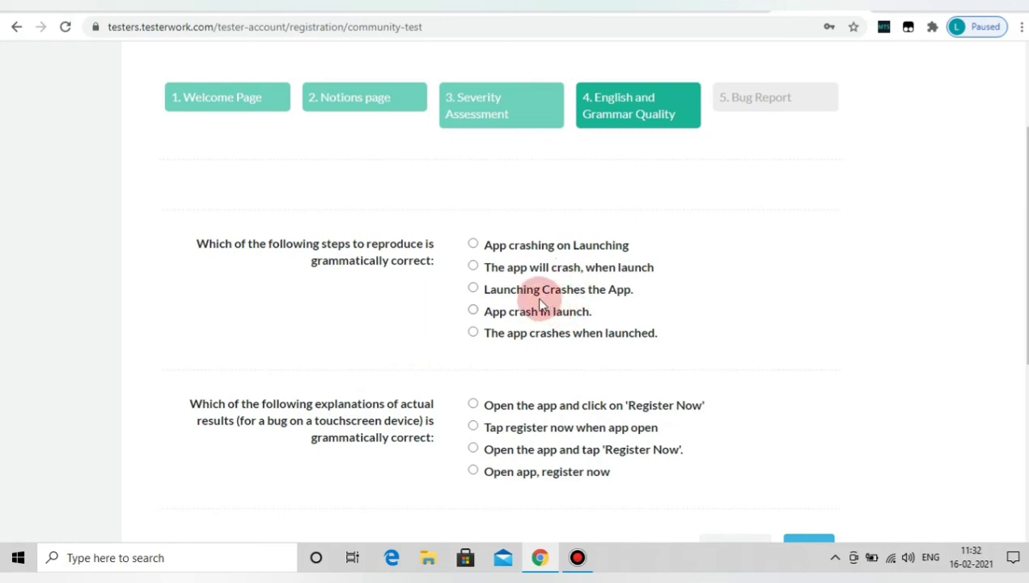
scroll(518, 315, down, 1)
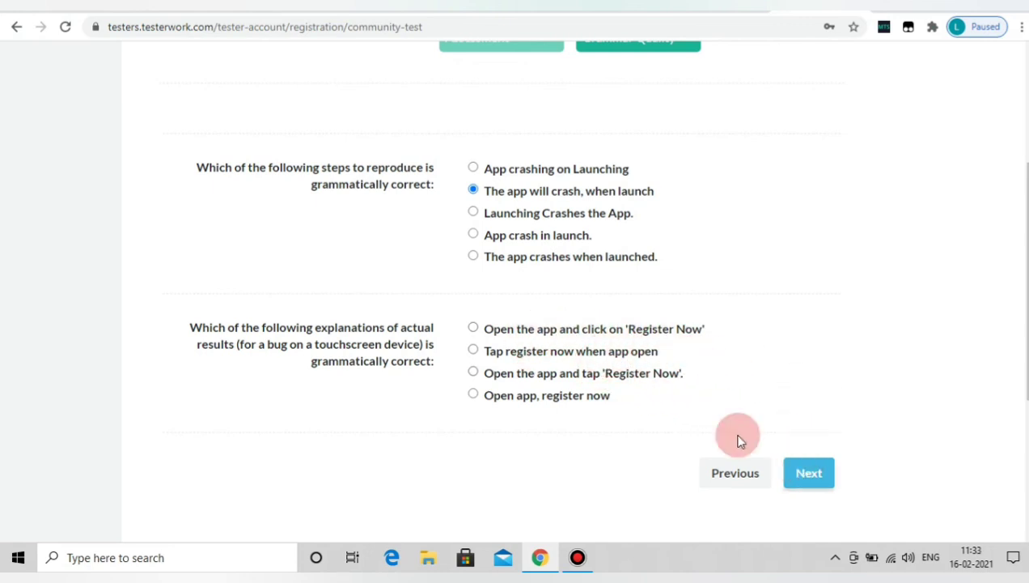
click(510, 328)
click(809, 473)
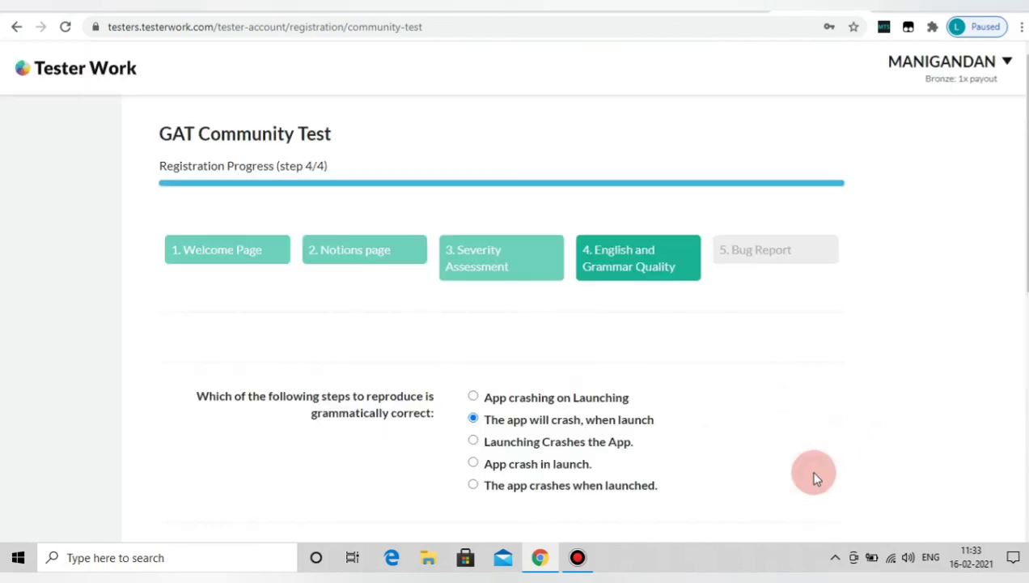
Read the Facebook sign-up crash scenario and examine the bug report answer options from the summary through to Other Notes/Error Messages.
scroll(314, 320, down, 1)
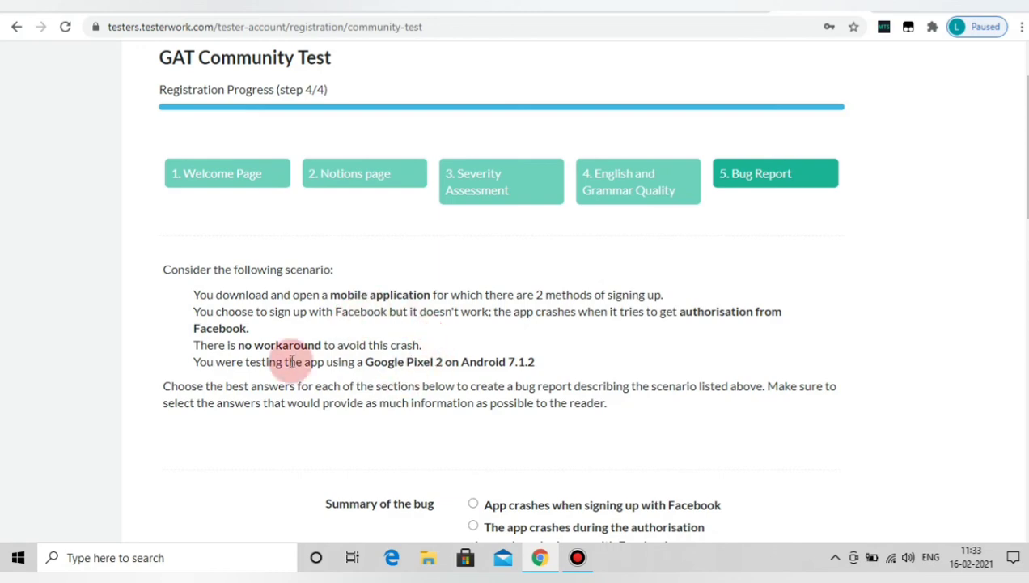
scroll(332, 348, down, 2)
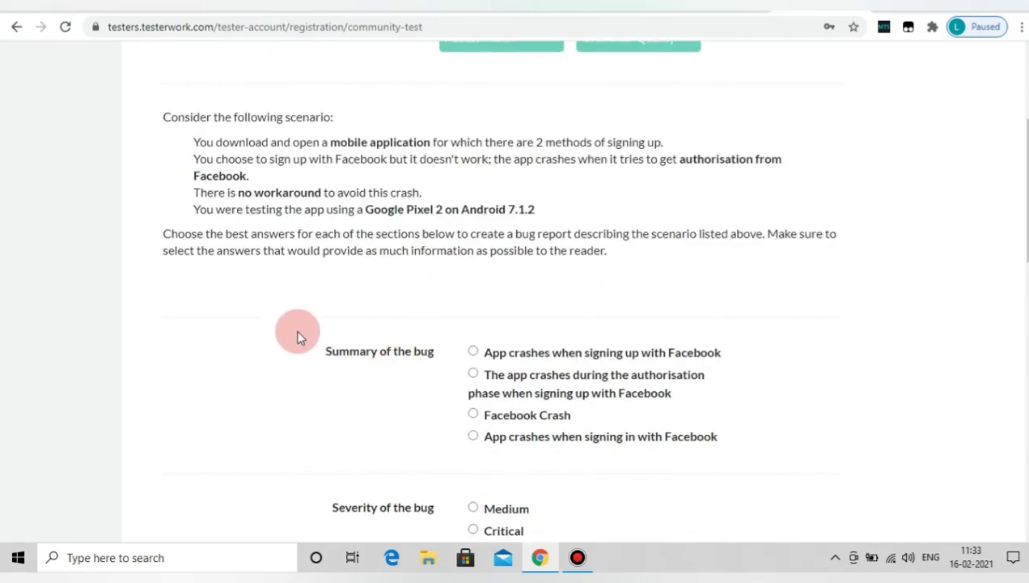
scroll(295, 335, up, 1)
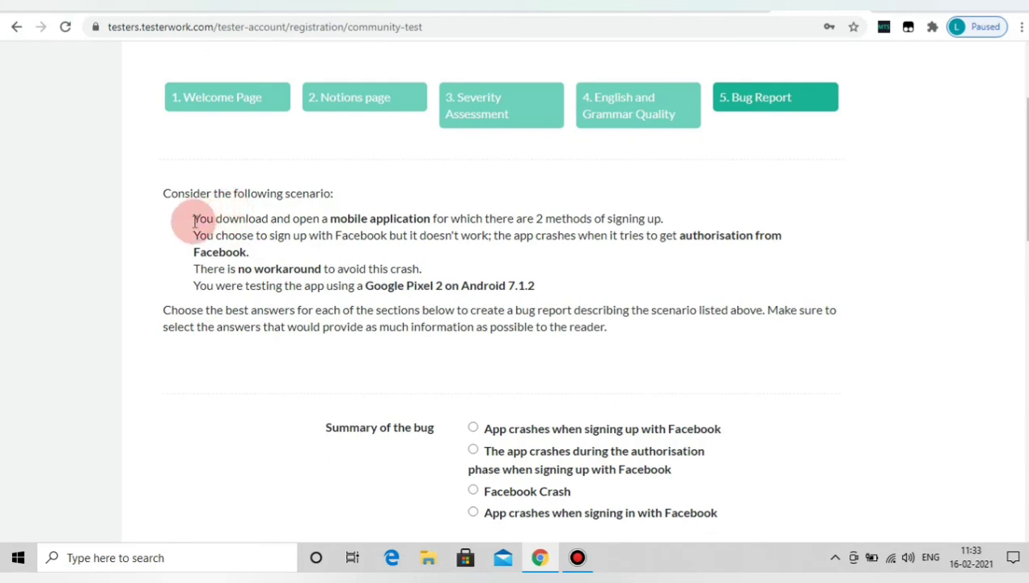
drag(192, 218, 662, 224)
drag(360, 235, 769, 258)
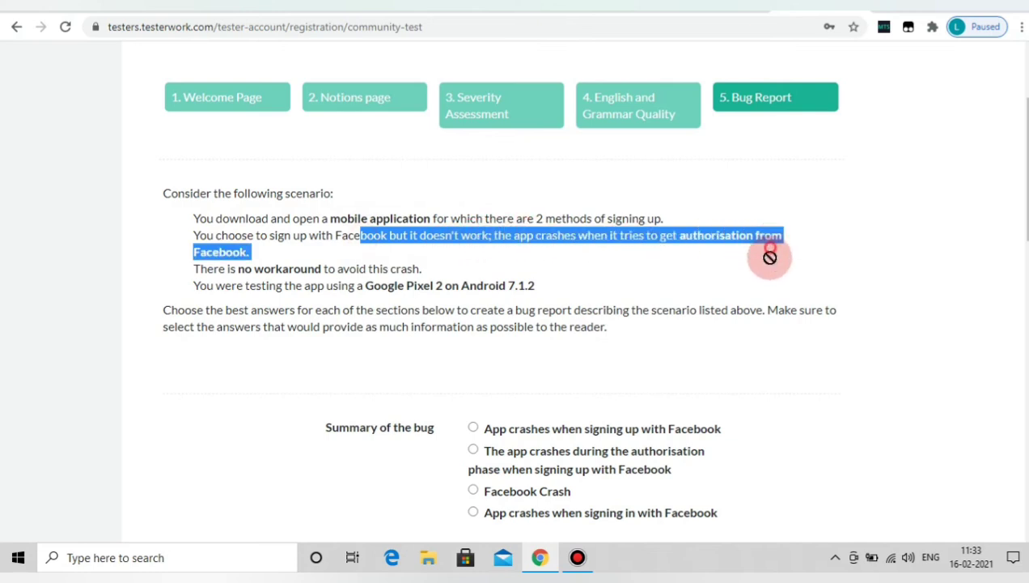
drag(252, 271, 422, 270)
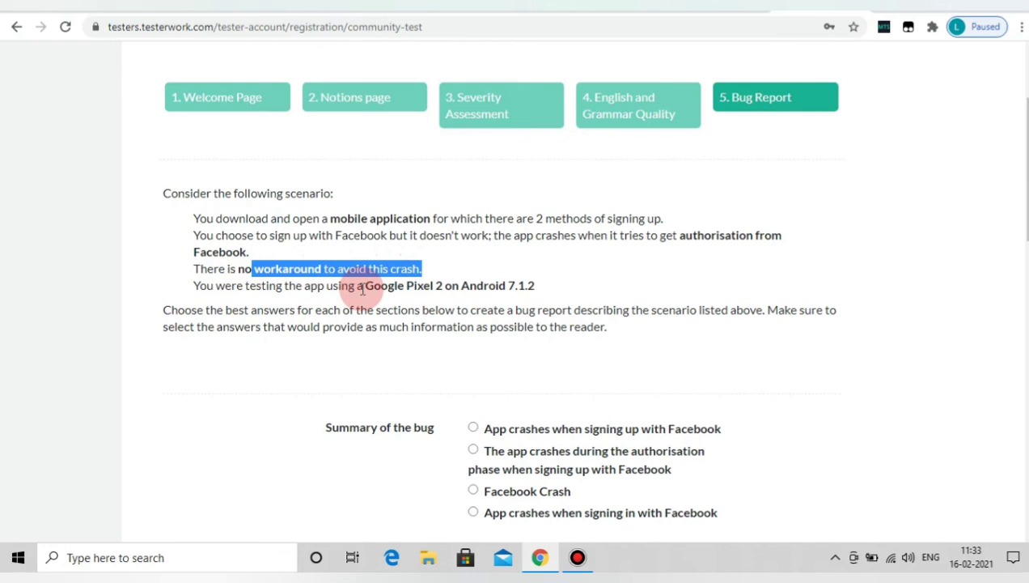
drag(365, 286, 538, 285)
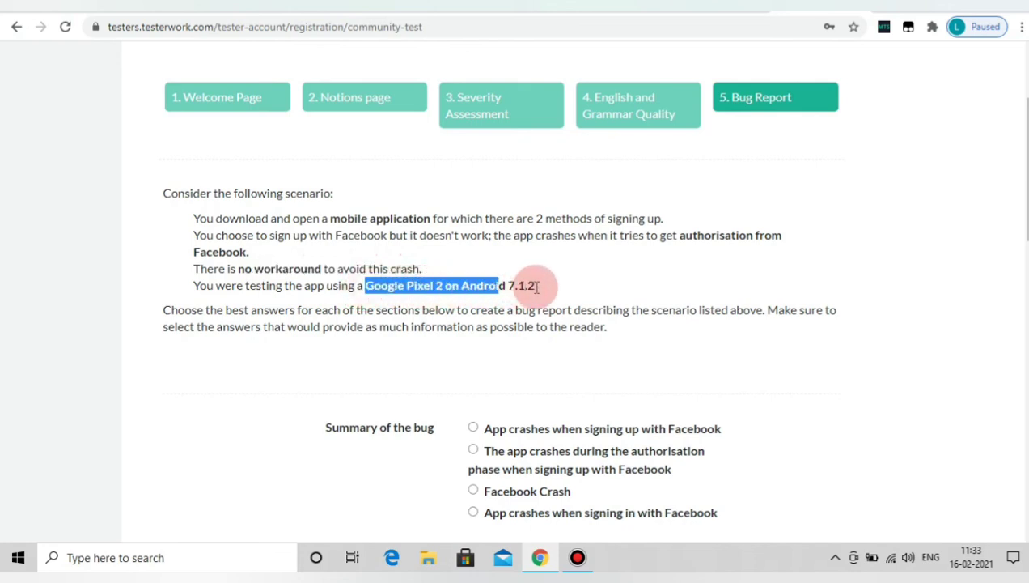
scroll(412, 340, down, 1)
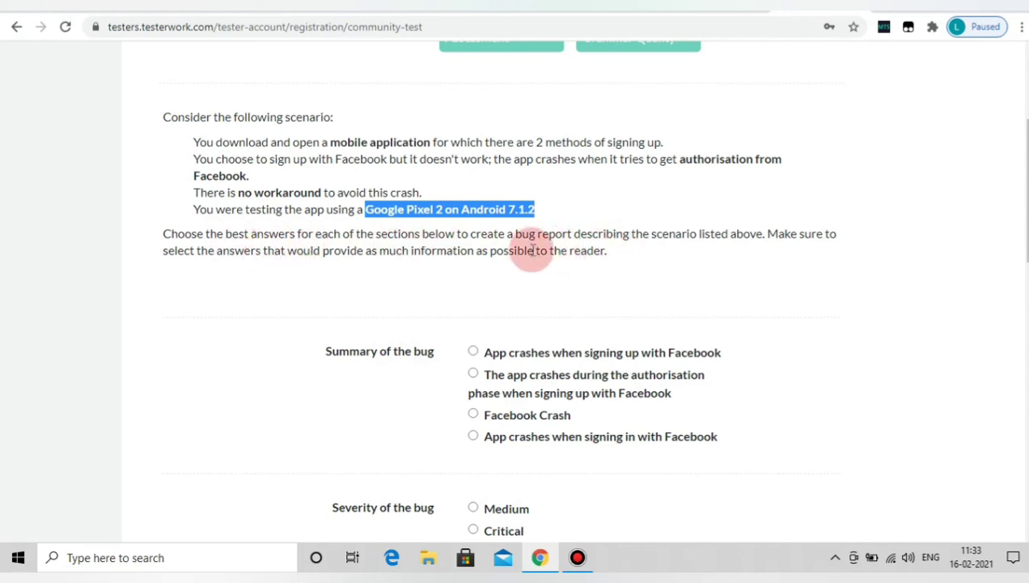
scroll(453, 316, down, 6)
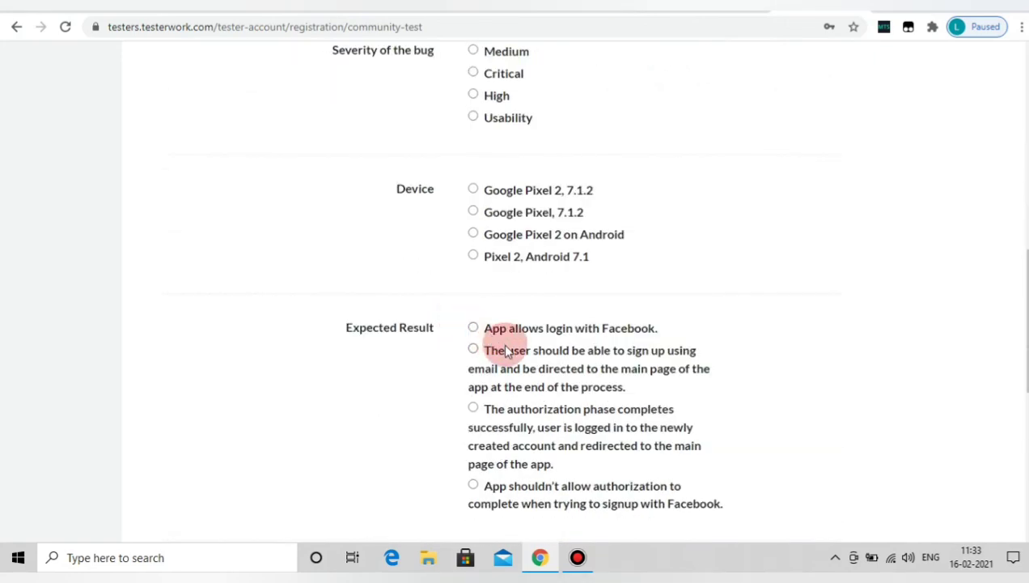
scroll(488, 335, down, 6)
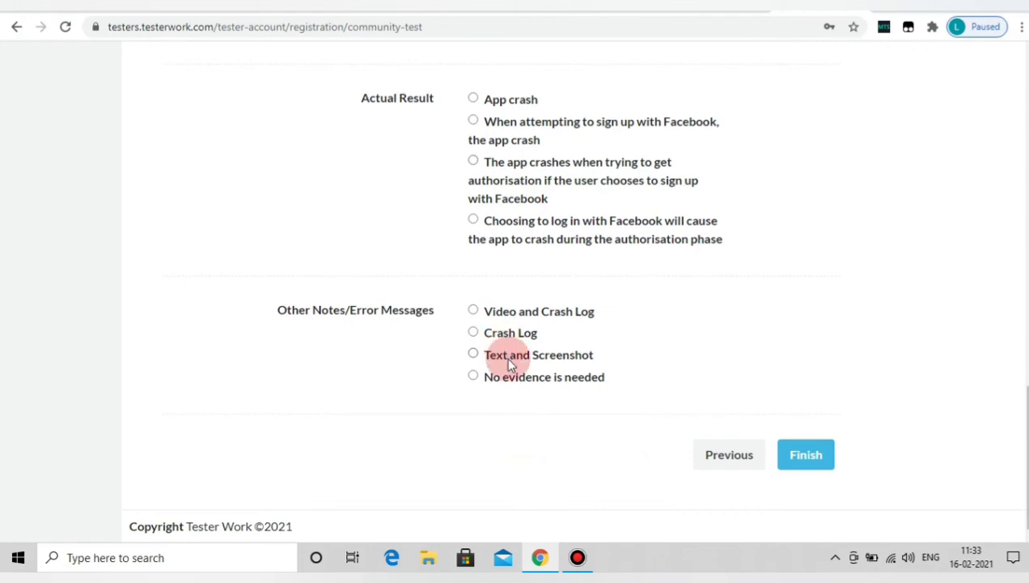
scroll(489, 327, up, 11)
scroll(477, 265, down, 1)
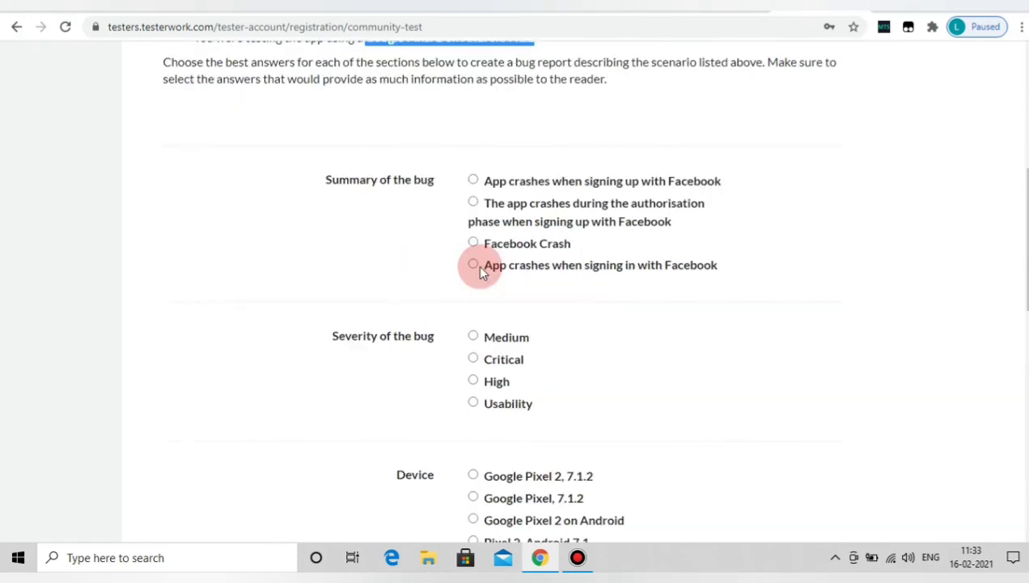
click(577, 558)
click(662, 105)
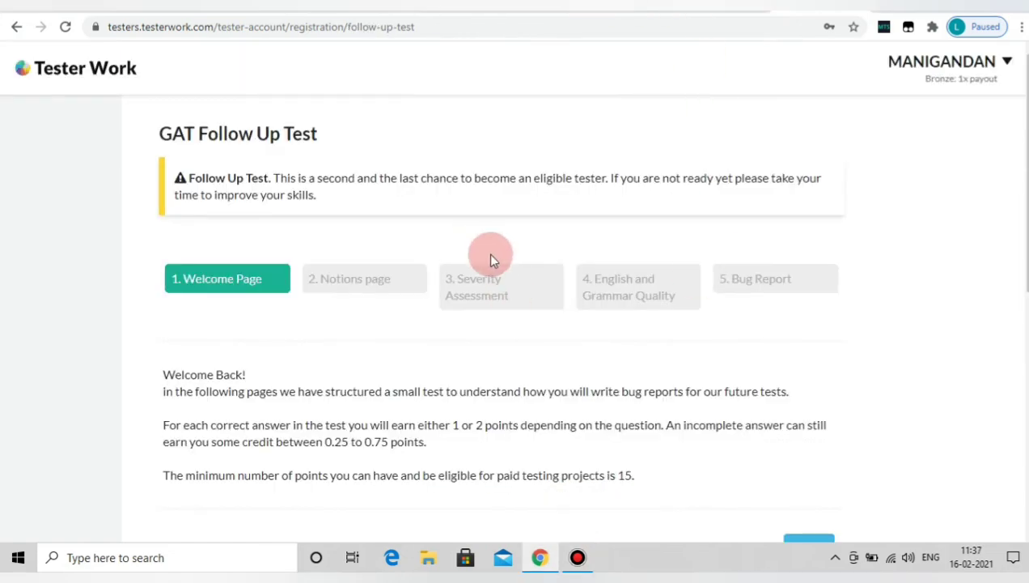
Read the GAT Follow Up Test's Welcome Page, including the second-chance notice, the scoring rules and the minimum points.
scroll(485, 275, down, 2)
scroll(476, 314, up, 2)
scroll(197, 218, down, 2)
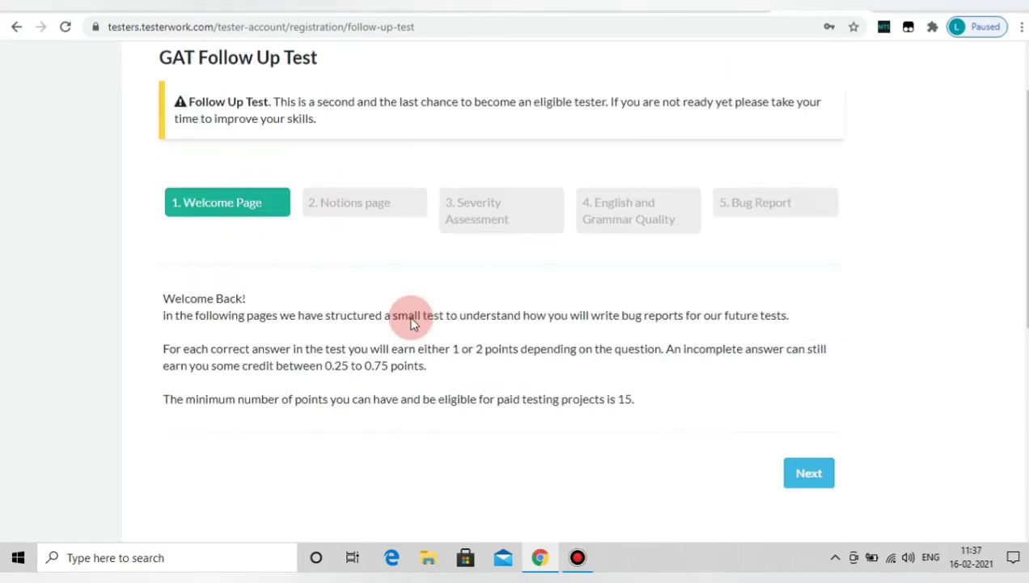
click(577, 557)
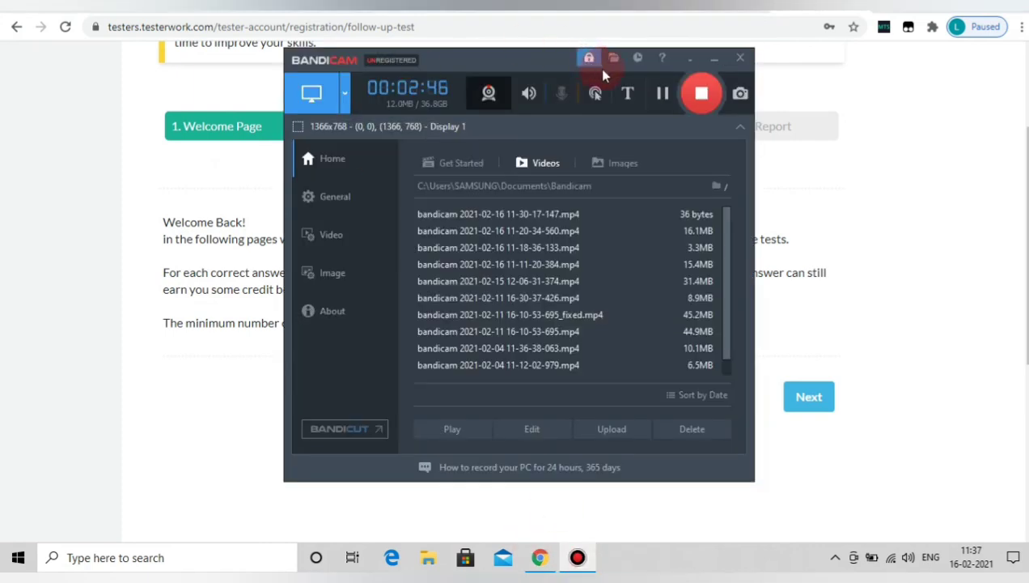
click(662, 95)
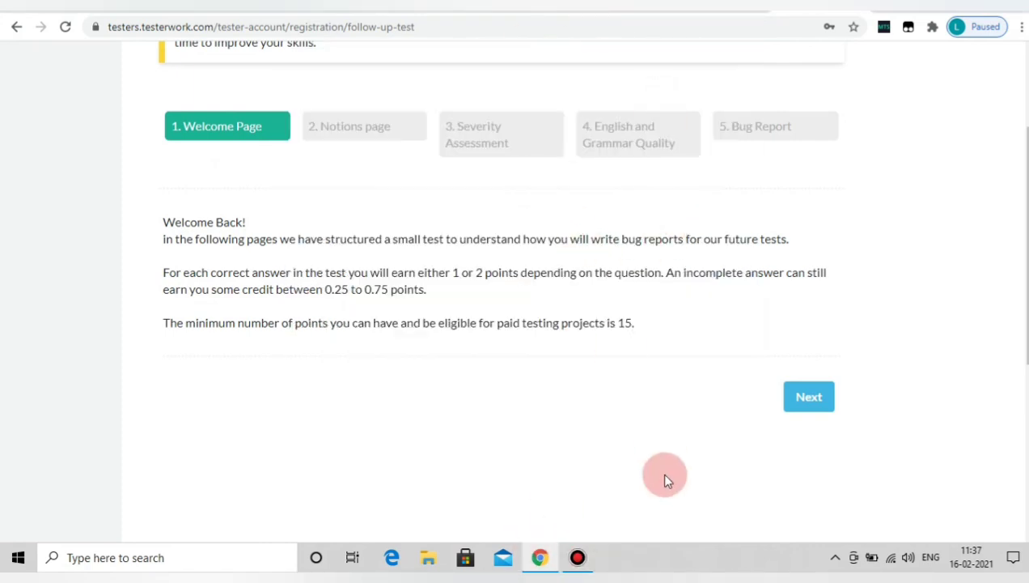
click(577, 557)
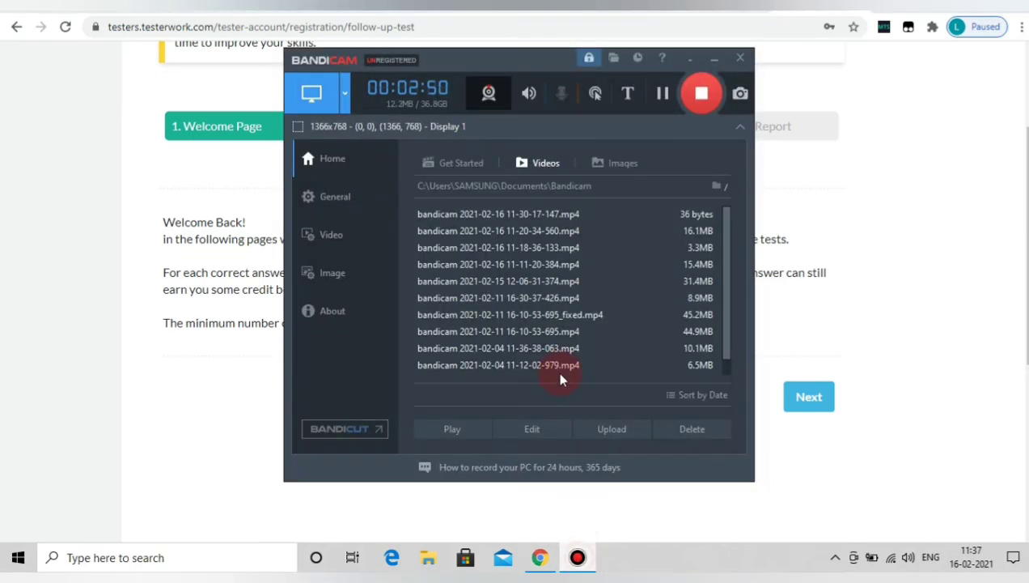
click(687, 99)
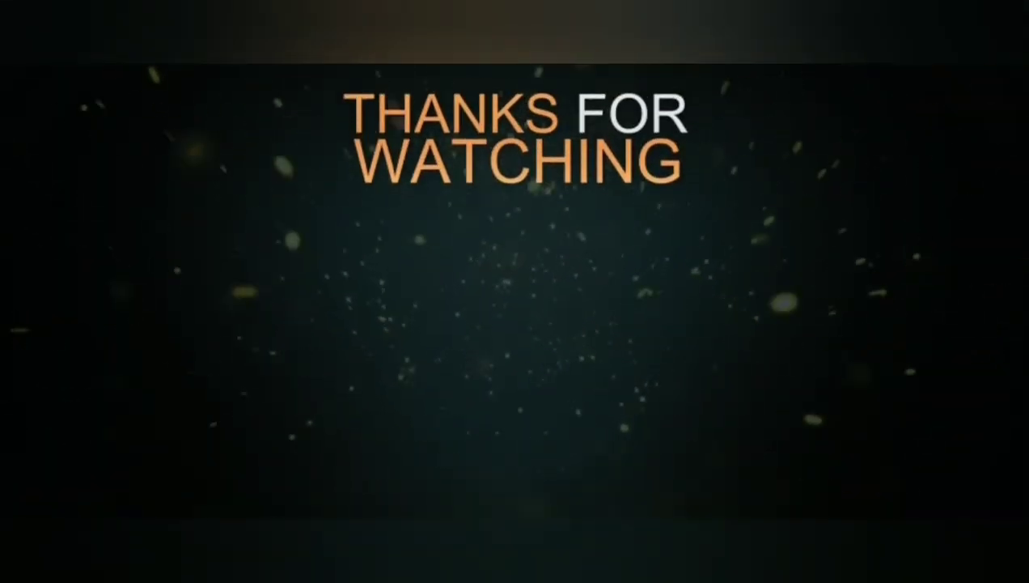